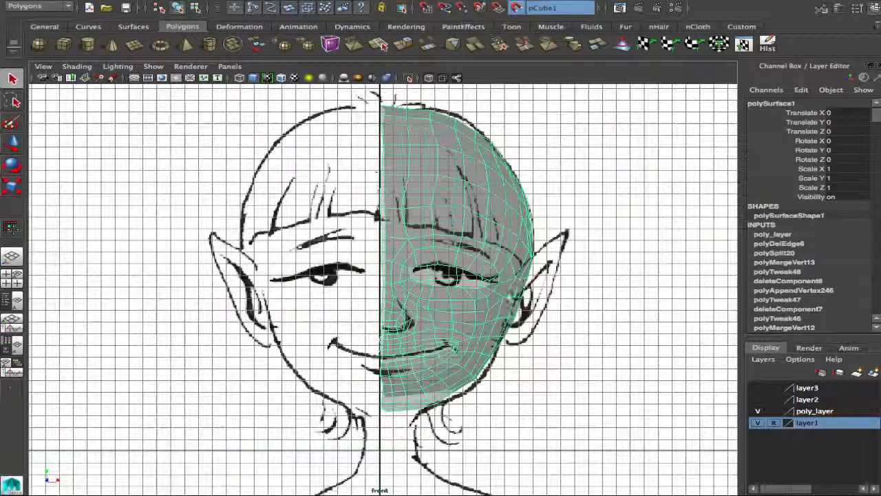
- Show layer2, hide poly_layer, and switch to the perspective view
left_click(758, 400)
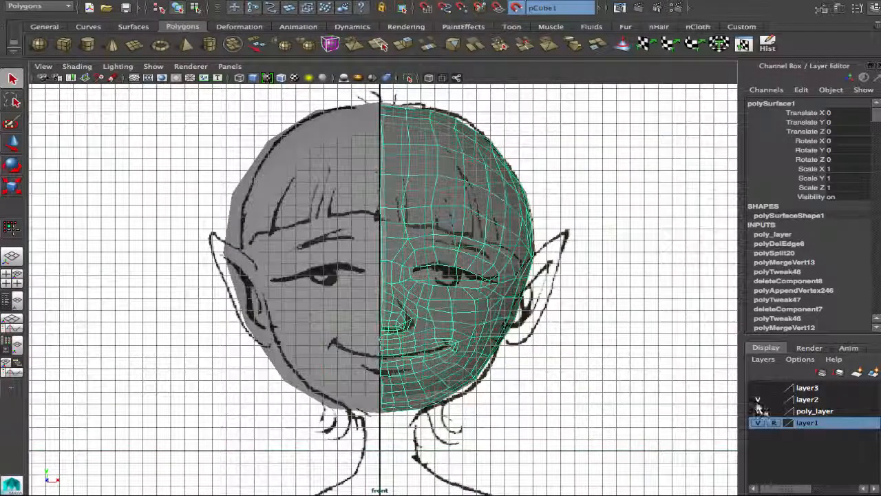
left_click(459, 324)
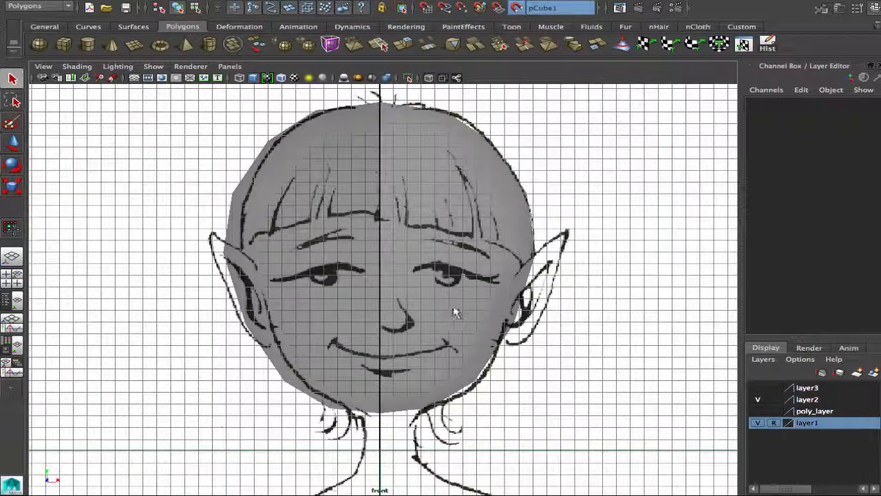
left_click(12, 258)
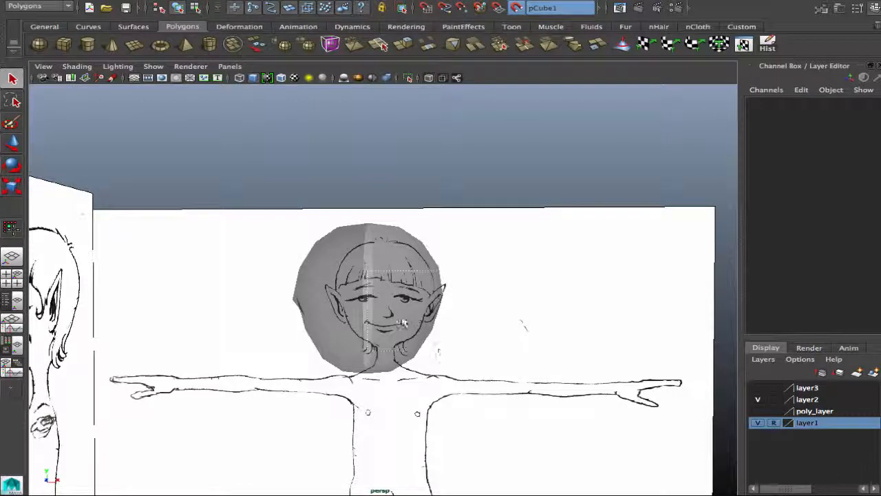
- Release the current live surface, select the pCube1 head half, and make it the live surface again
left_click(516, 7)
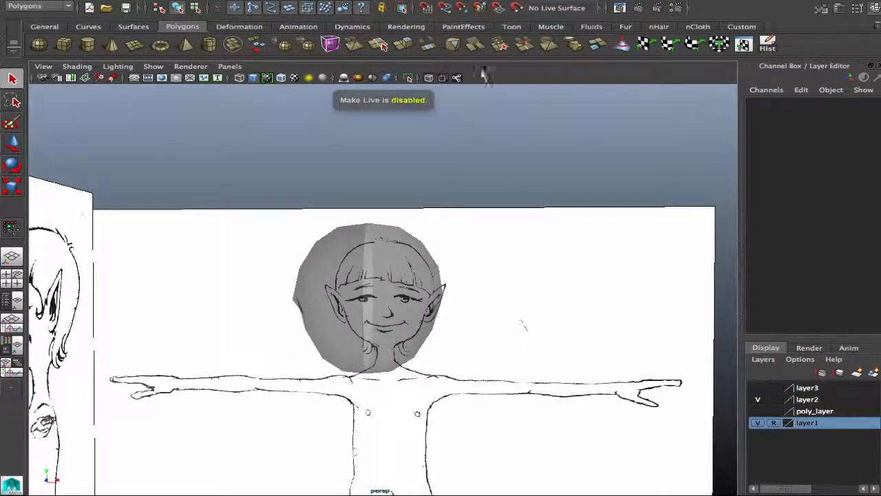
left_click(390, 301)
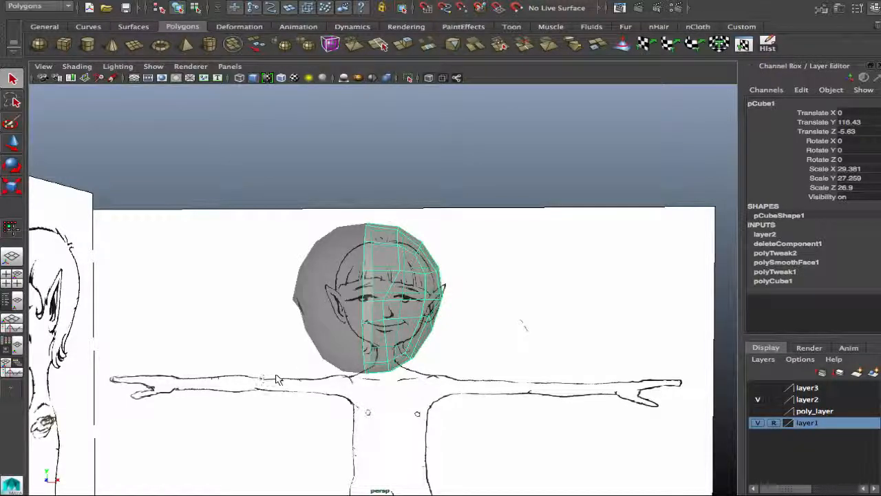
mouse_move(522, 321)
left_mouse_down("alt")
mouse_move(473, 370)
mouse_move(453, 434)
left_mouse_up("alt")
left_click_drag(522, 442, 409, 360, "alt")
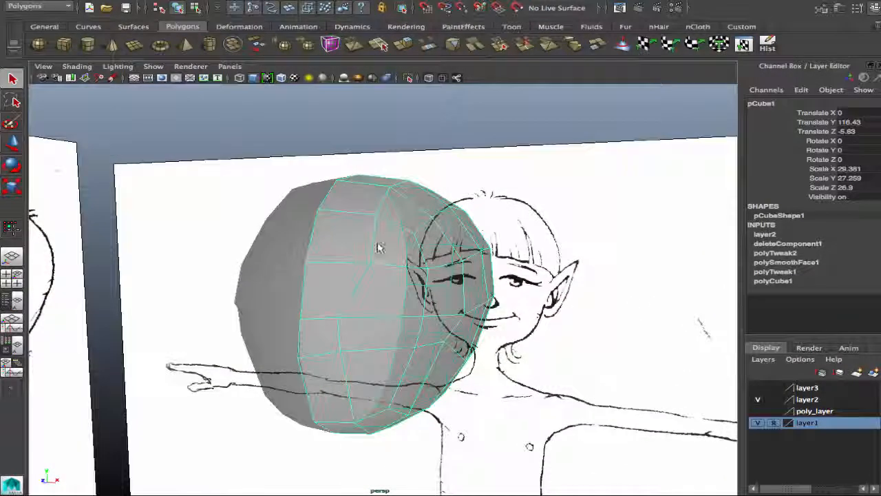
mouse_move(378, 246)
left_mouse_down("alt")
mouse_move(250, 290)
mouse_move(500, 277)
mouse_move(305, 290)
mouse_move(319, 292)
left_mouse_up("alt")
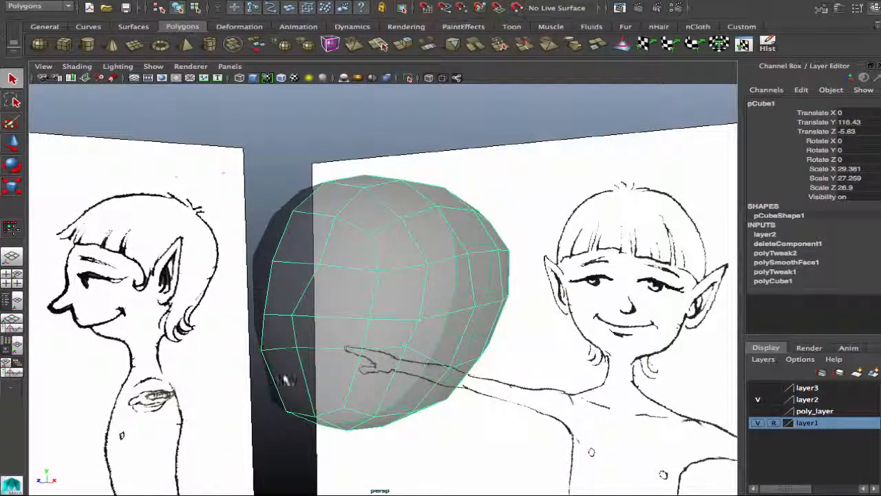
left_click(516, 8)
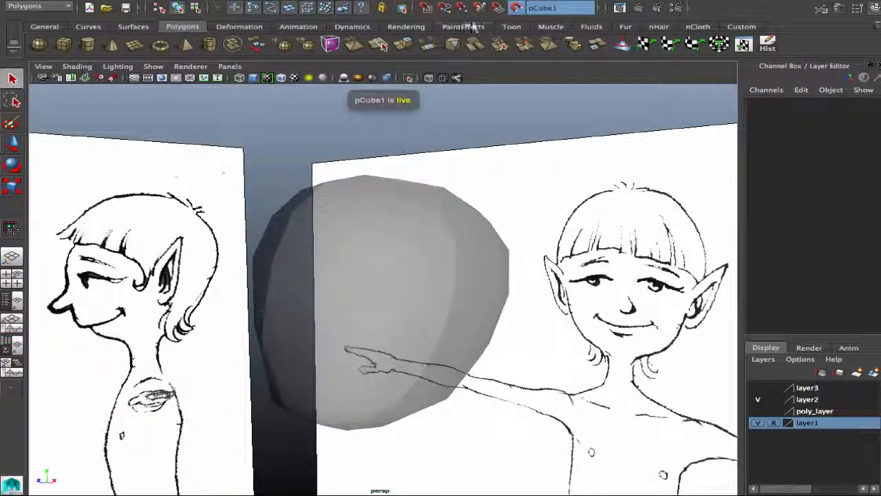
- Activate Quad Draw with the Modeling Toolkit shown, and close the tool settings
left_click_drag(394, 307, 419, 296, "alt")
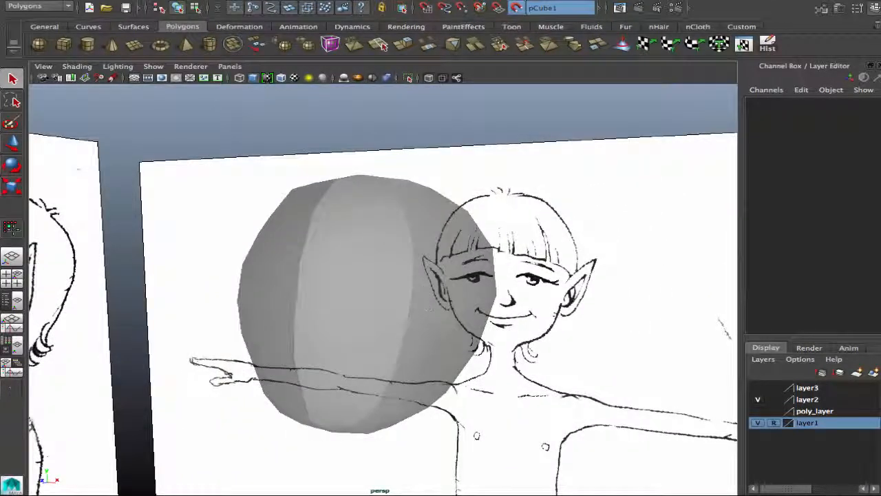
double_click(7, 234)
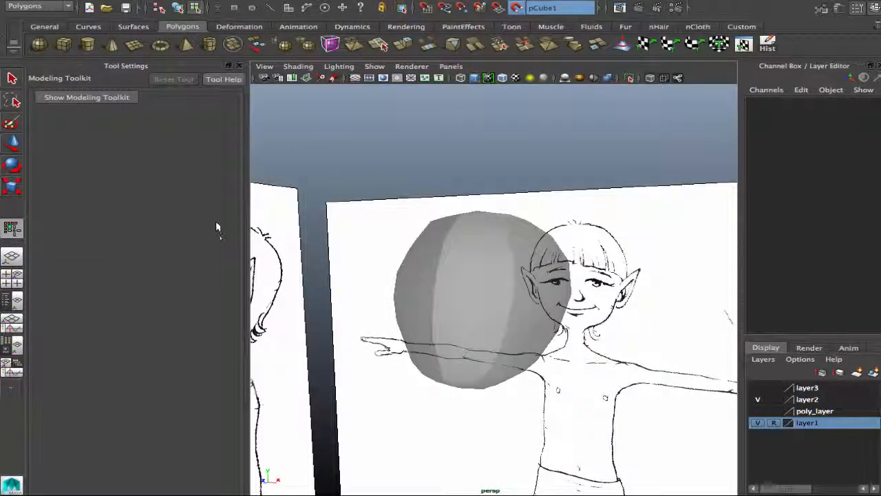
left_click(121, 97)
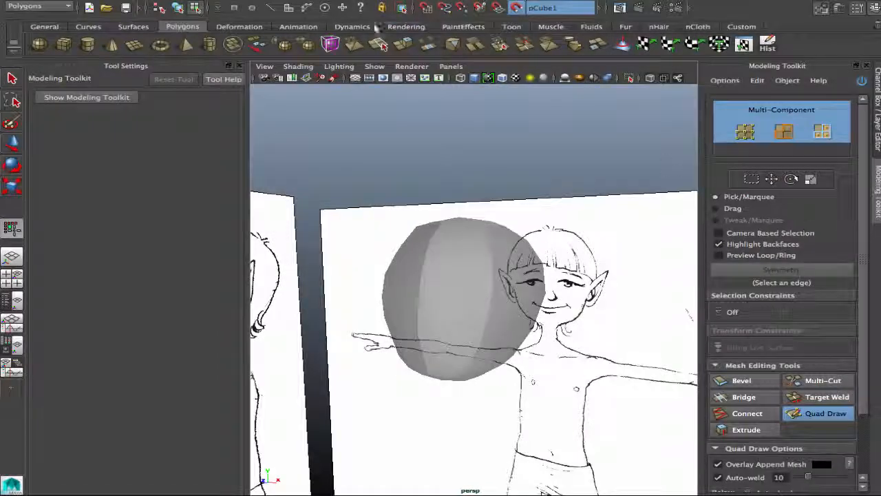
left_click(236, 67)
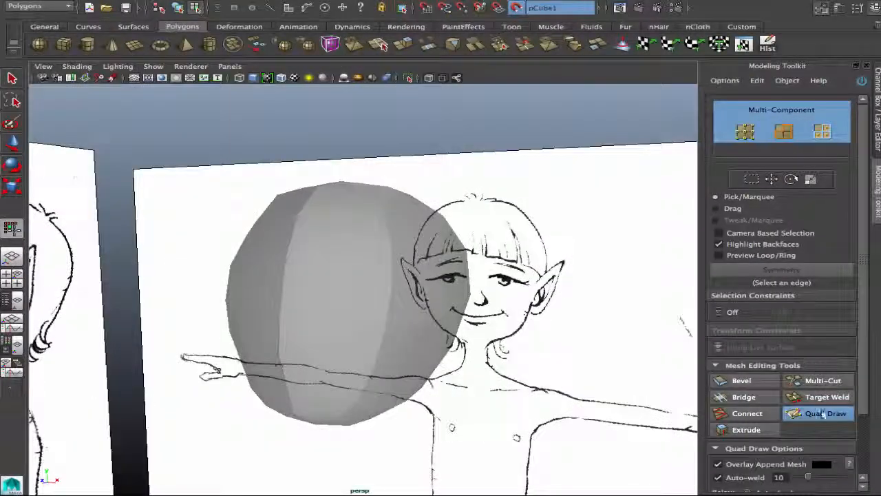
- Change the perspective panel to the front orthographic view and maximize it on the face
key("space")
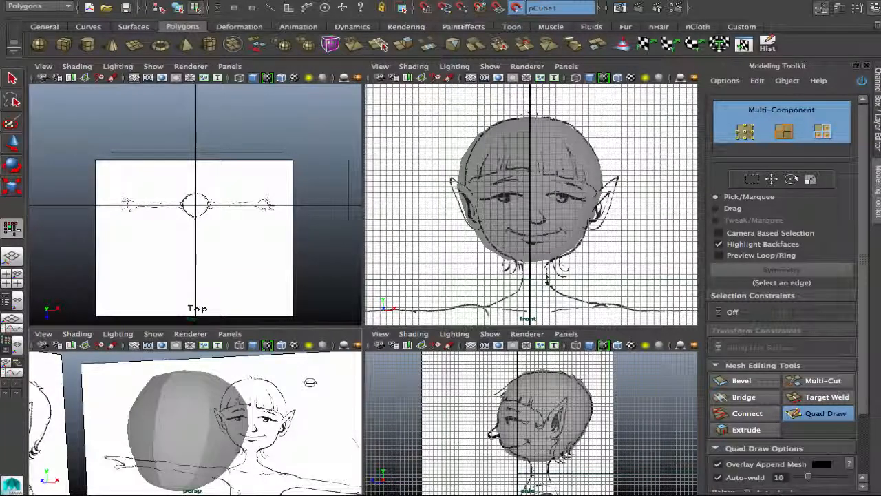
left_click(230, 334)
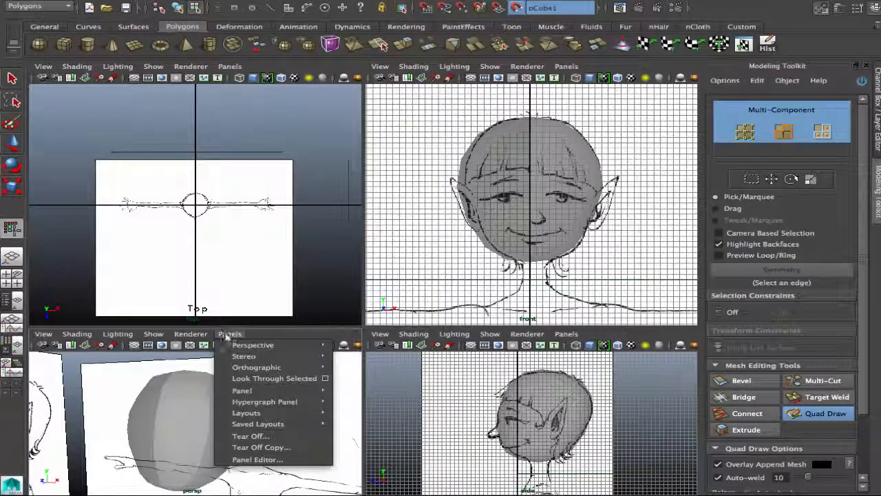
mouse_move(256, 367)
left_click(361, 366)
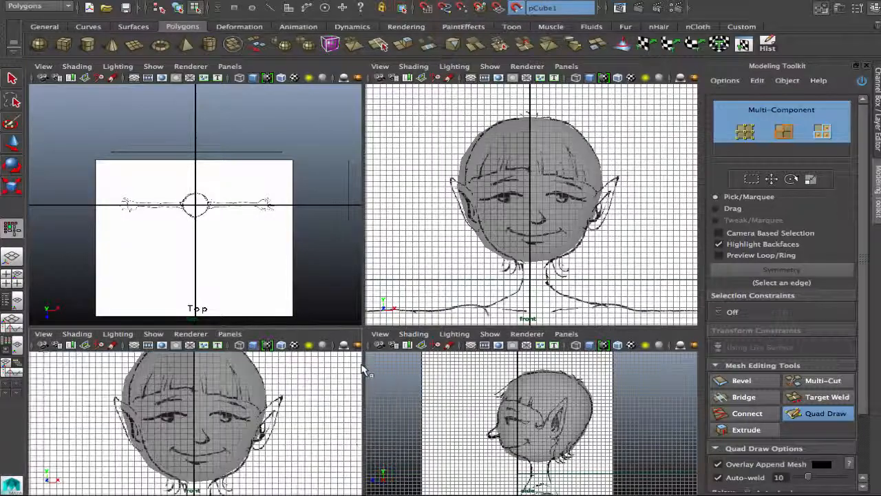
key("space")
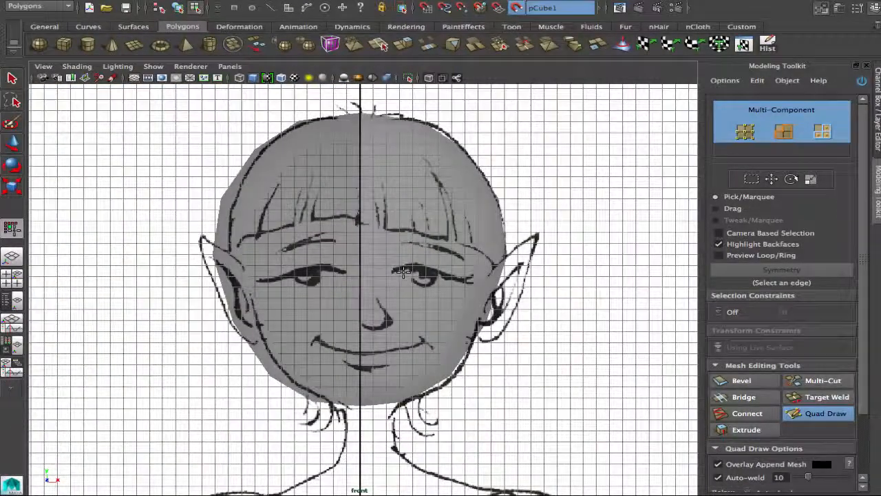
scroll(406, 275, "up", 4)
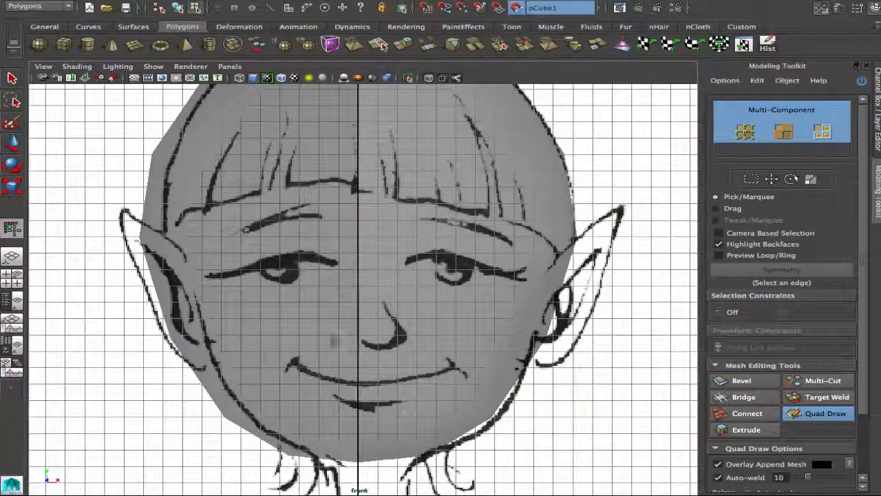
- Select the front camera's image plane through its input and output connections, and show its channels with the extra windows closed
key("space")
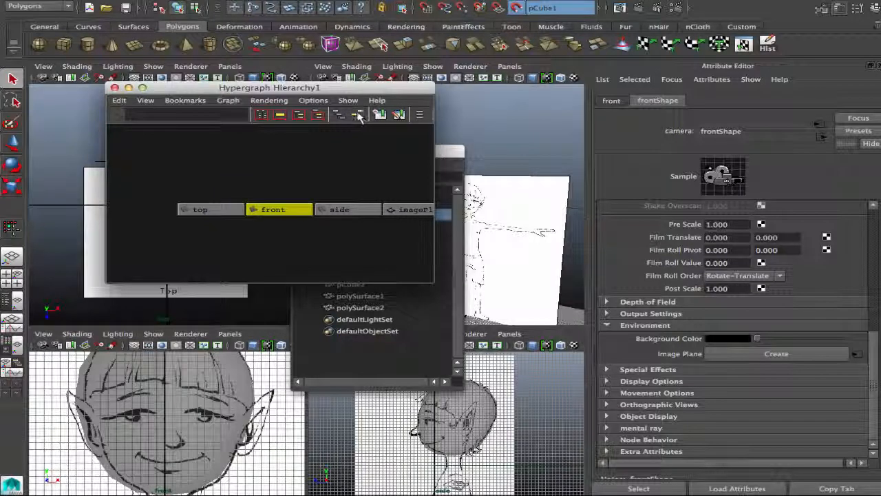
left_click(358, 117)
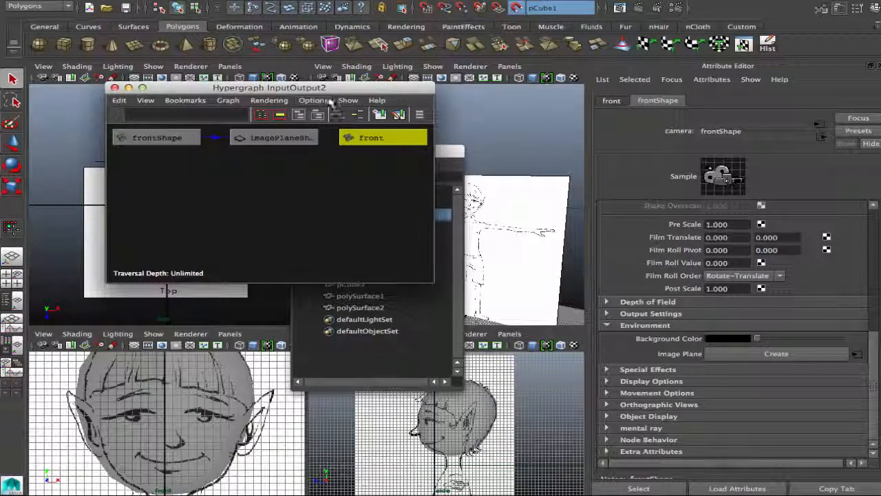
left_click_drag(252, 91, 227, 89)
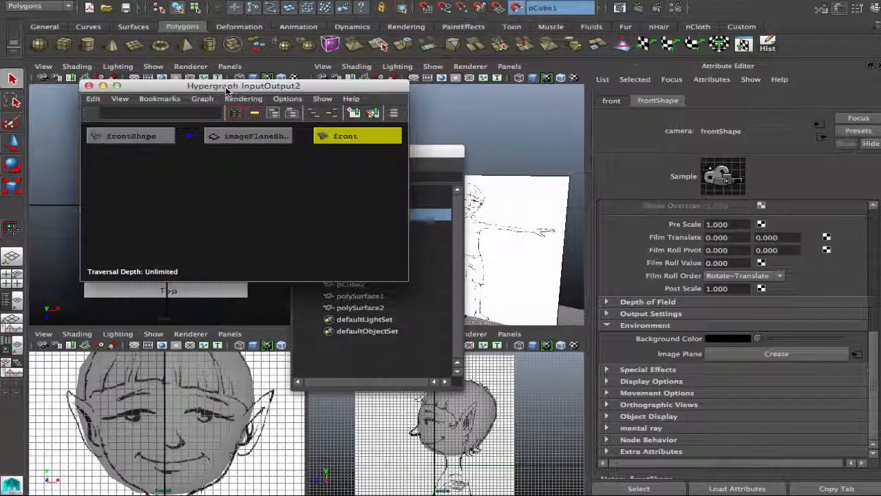
left_click(262, 135)
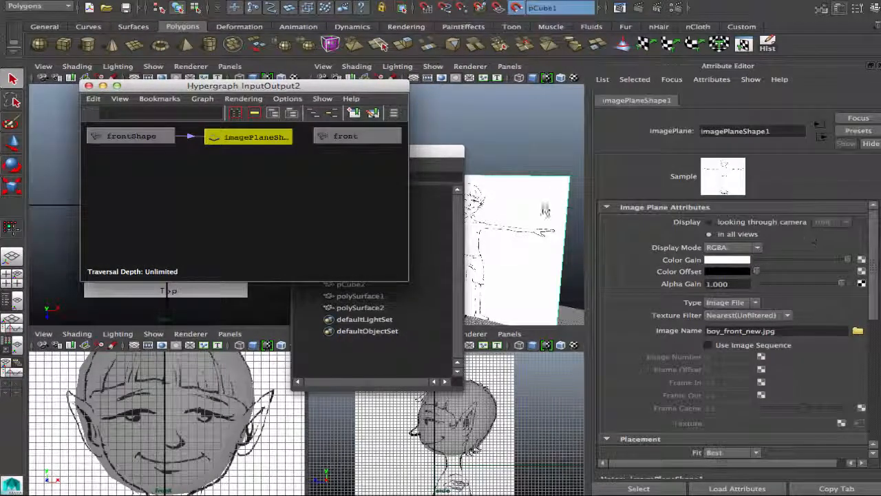
left_click(89, 85)
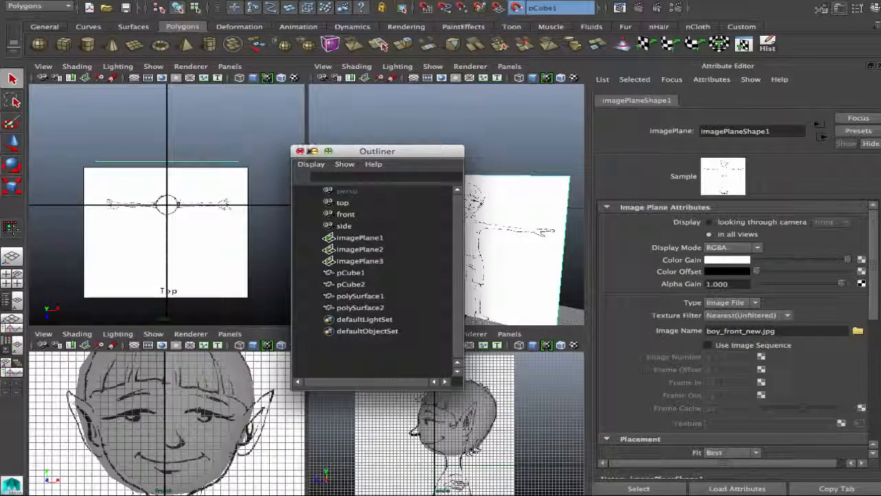
left_click(301, 150)
key("ctrl+a")
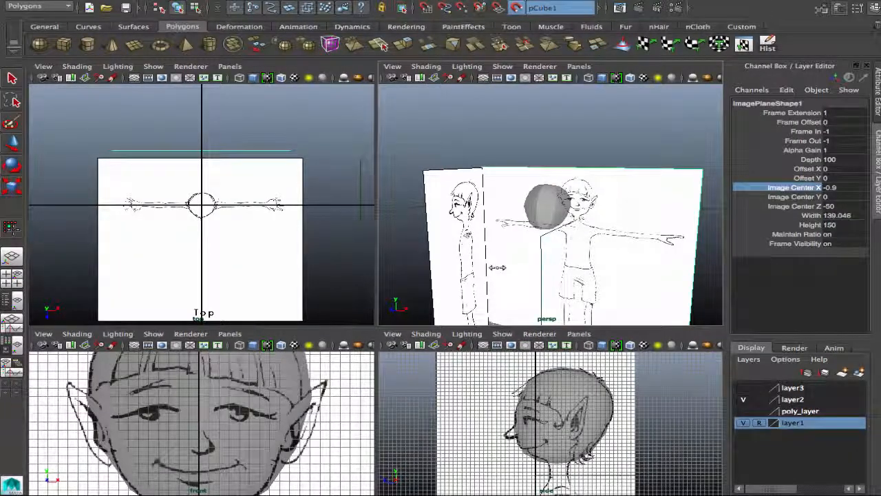
- Adjust the front image plane's Image Center X to centre the drawn face on the vertical axis
middle_click_drag(498, 268, 498, 267)
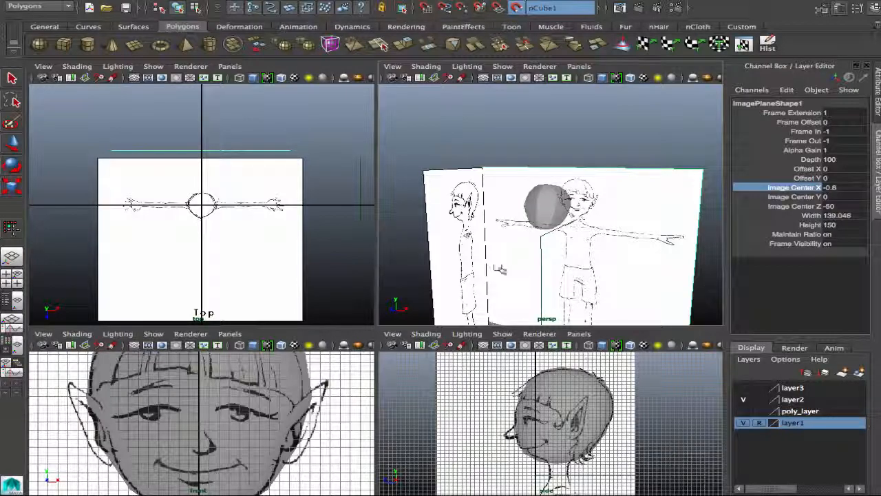
key("space")
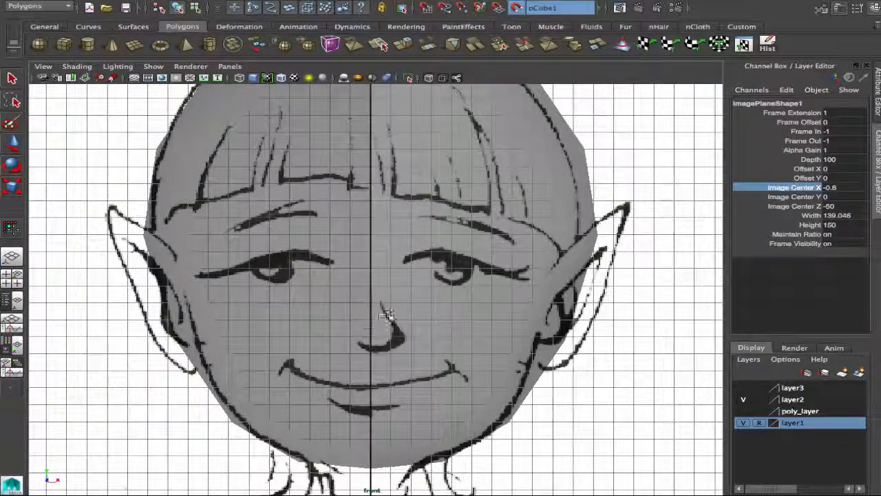
middle_click_drag(405, 330, 396, 329)
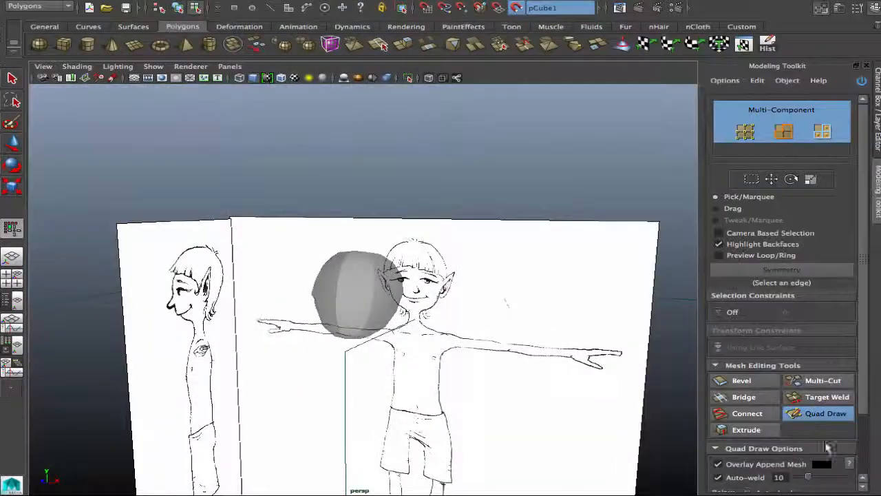
- In the maximized front view, place three Quad Draw dots from the inner corner of the right-hand eye onto its upper lid
key("space")
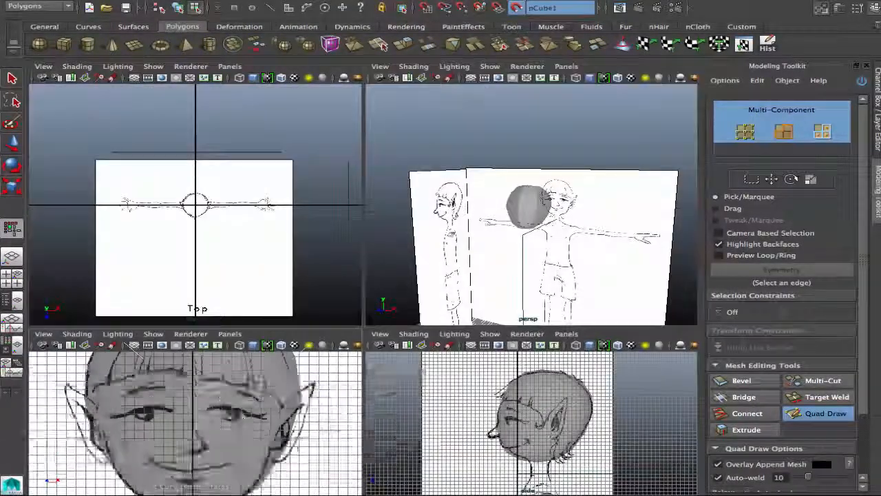
key("space")
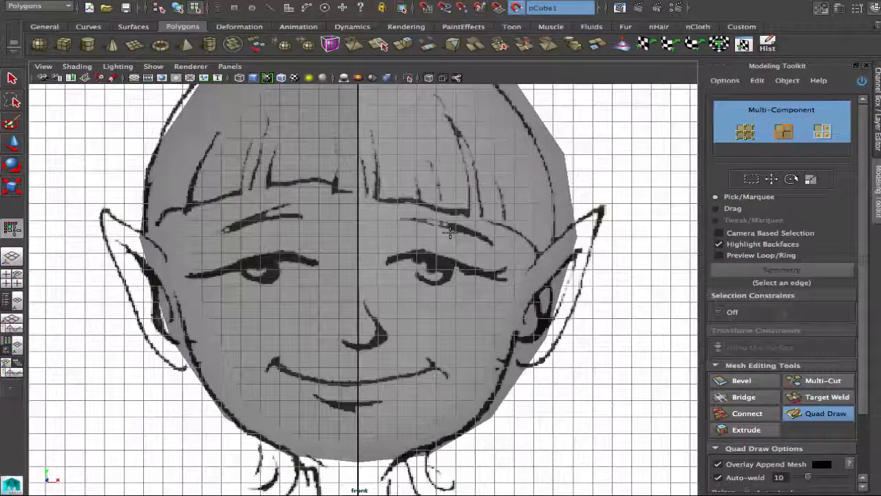
left_click(392, 269)
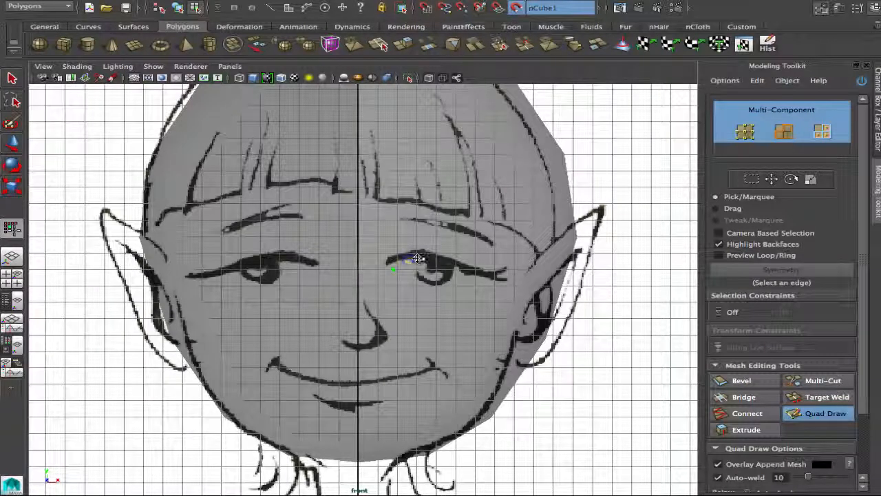
left_click(417, 260)
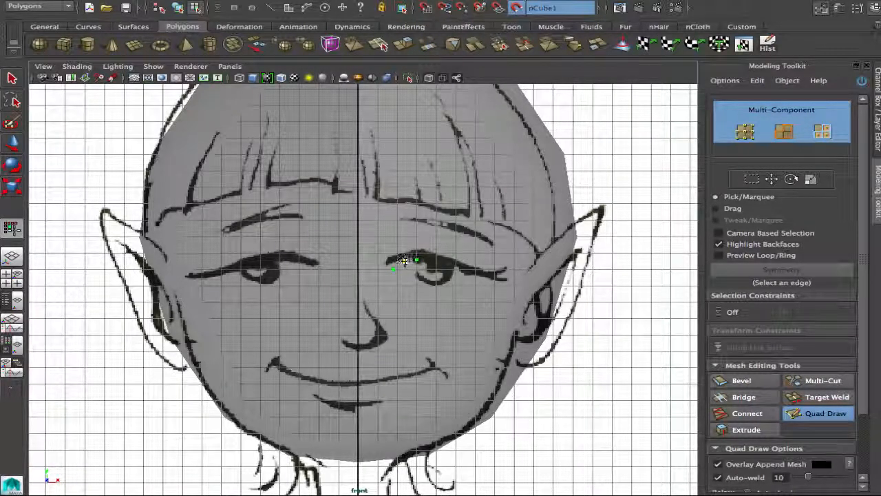
left_click(404, 260)
- Continue the row of Quad Draw dots along the upper eyelid toward the outer corner of the eye
middle_click_drag(366, 280, 329, 332, "alt")
right_click_drag(329, 332, 582, 339, "alt")
middle_click_drag(401, 318, 379, 292, "alt")
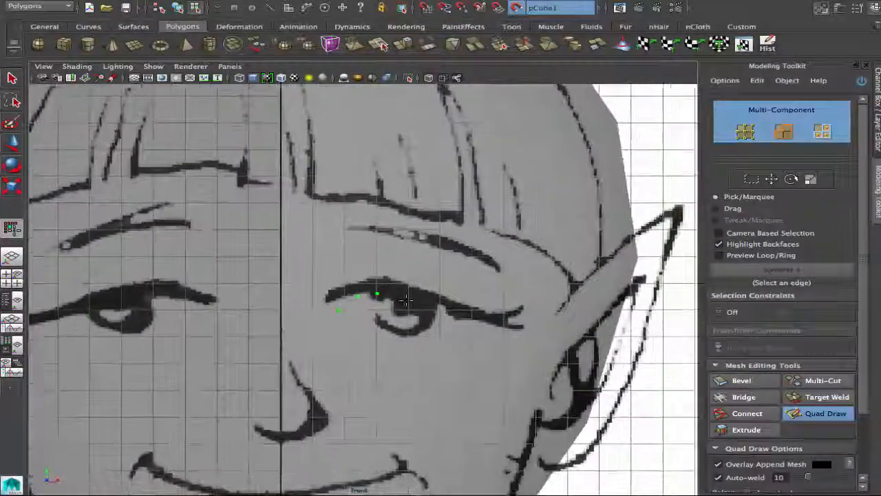
left_click(399, 294)
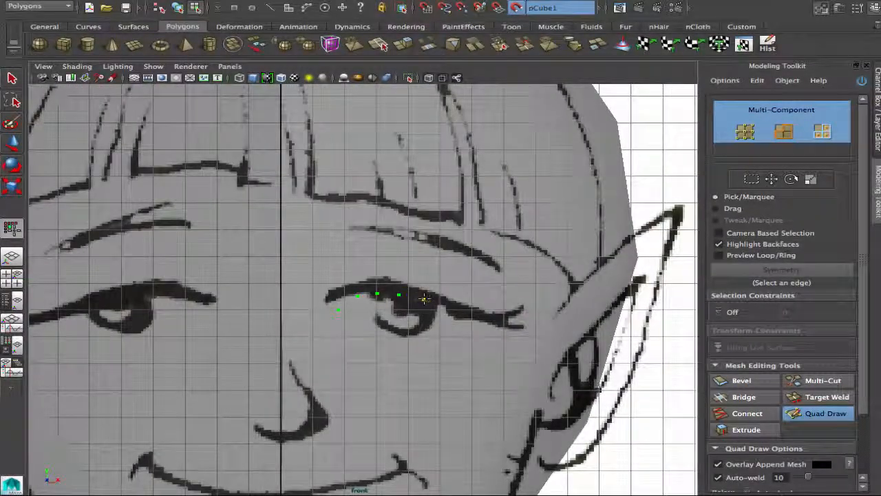
left_click(423, 299)
left_click(451, 308)
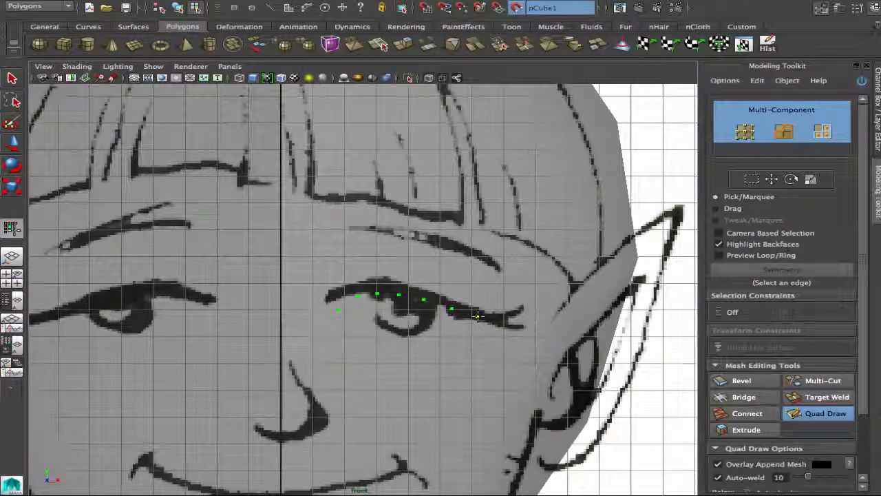
left_click(477, 317)
- Complete the innermost ring of Quad Draw dots along the lower eyelid back to the eye's inner corner
left_click(476, 337)
left_click(449, 336)
left_click(354, 321)
left_click(369, 327)
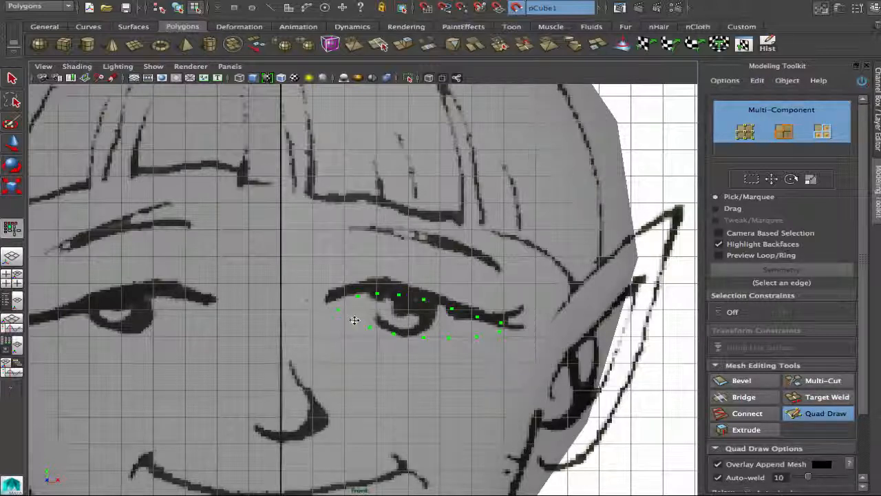
- Start a second ring of Quad Draw dots just outside the first, from the inner corner over the upper lid
left_click(321, 300)
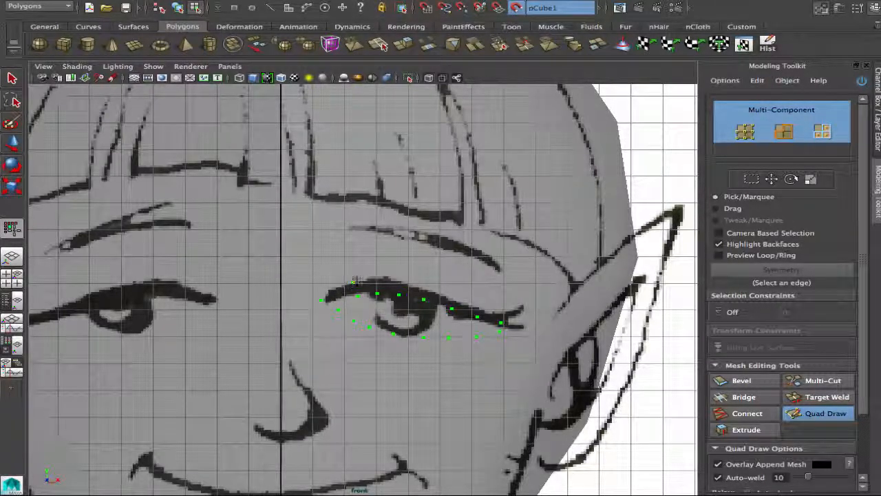
left_click(381, 275)
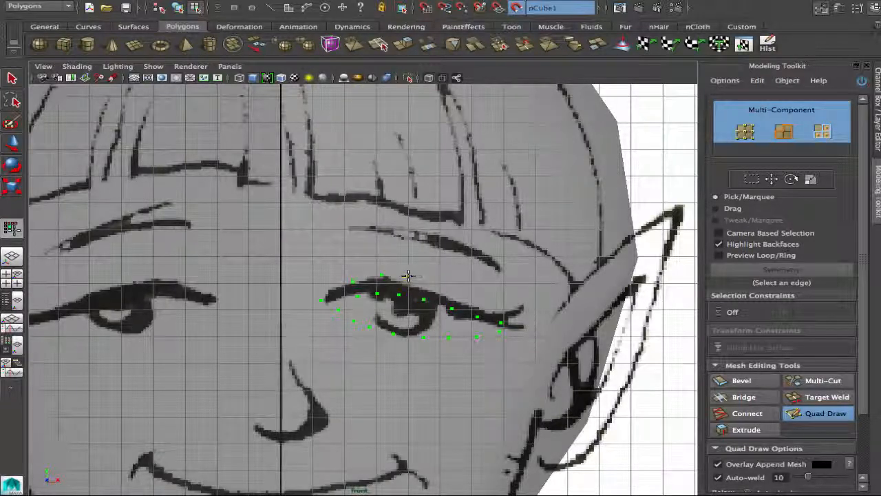
left_click(404, 277)
left_click(428, 280)
left_click(457, 284)
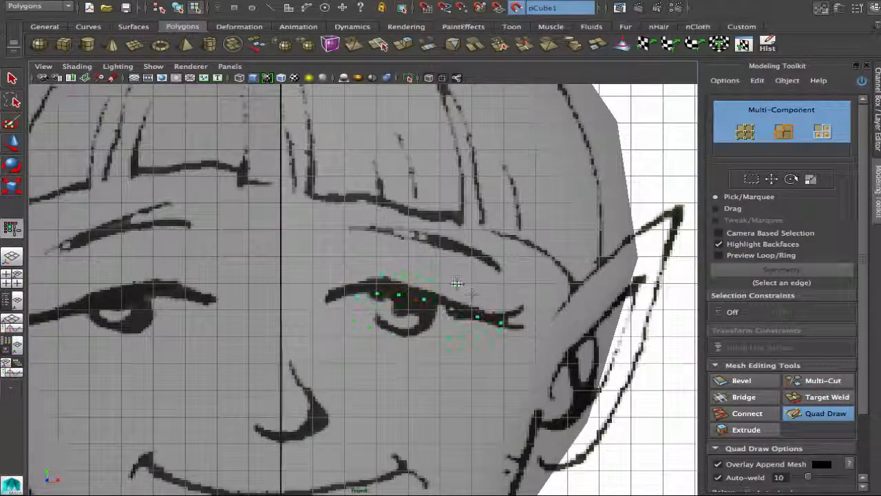
left_click(482, 296)
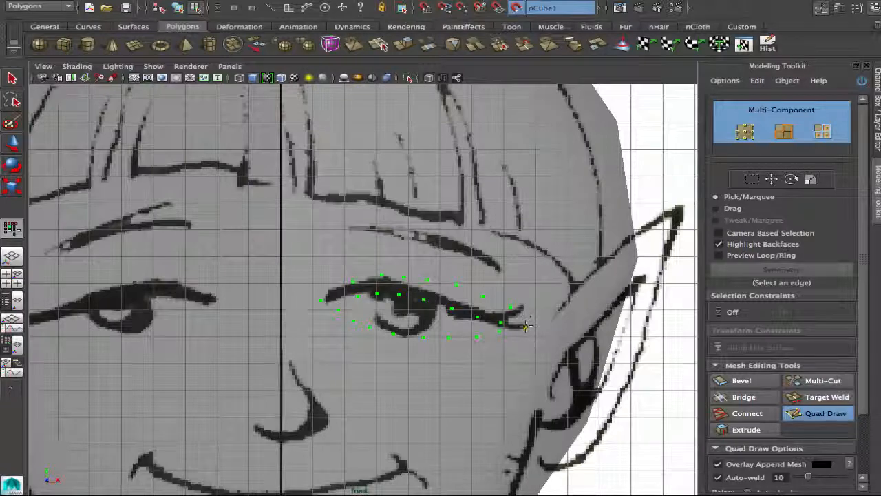
- Close the second dot ring by placing dots beneath the lower eyelid from the outer to the inner corner
left_click(500, 351)
left_click(479, 355)
left_click(450, 355)
left_click(420, 357)
left_click(386, 354)
left_click(358, 346)
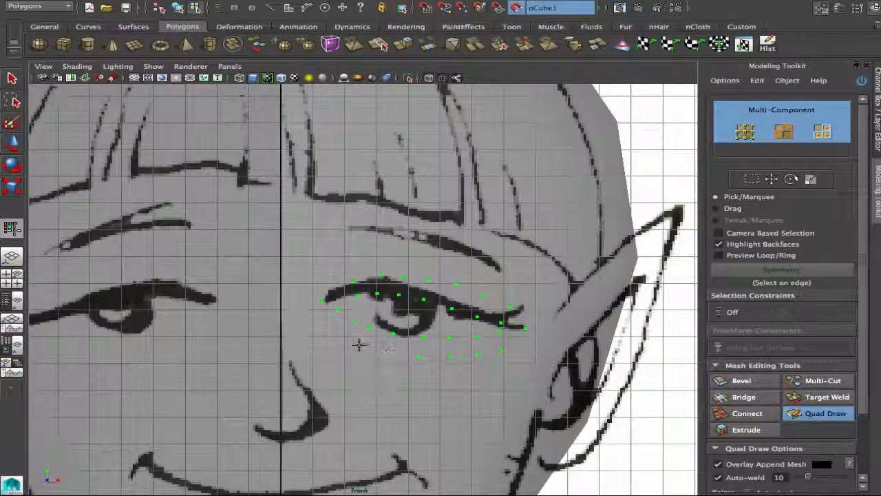
left_click(341, 335)
left_click(325, 324)
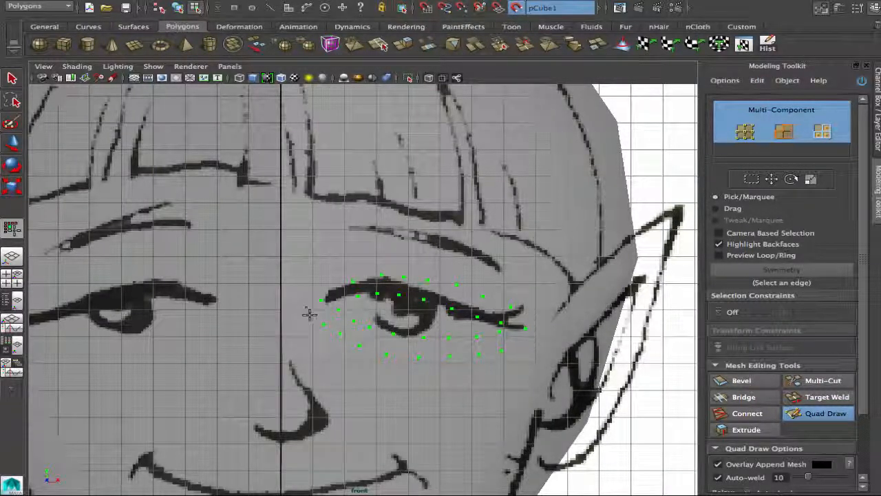
- Place a third, wider row of Quad Draw dots between the eye and eyebrow, continuing around the outer corner
left_click(346, 269)
left_click(383, 261)
left_click(411, 260)
left_click(439, 263)
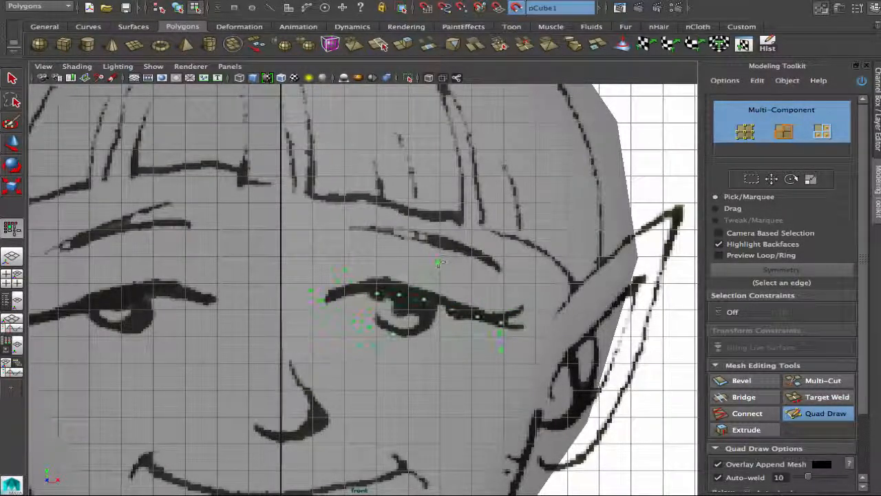
left_click(464, 274)
left_click(482, 295)
left_click(496, 283)
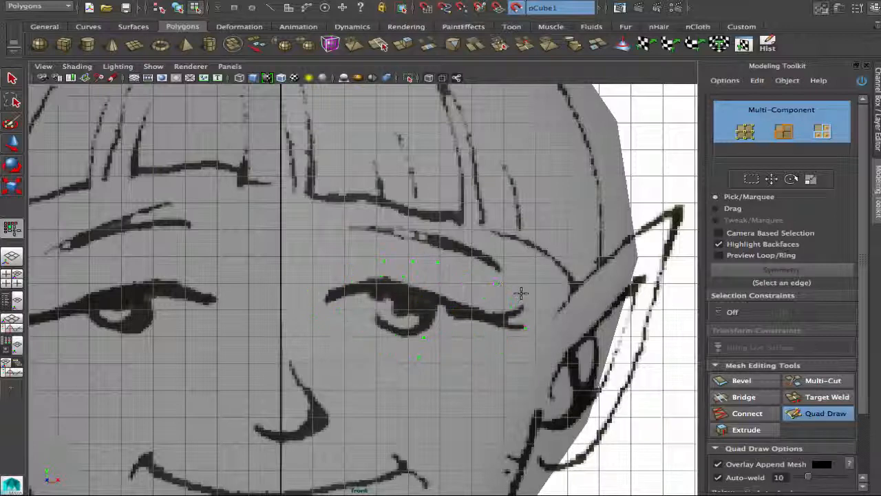
left_click(521, 294)
left_click(539, 327)
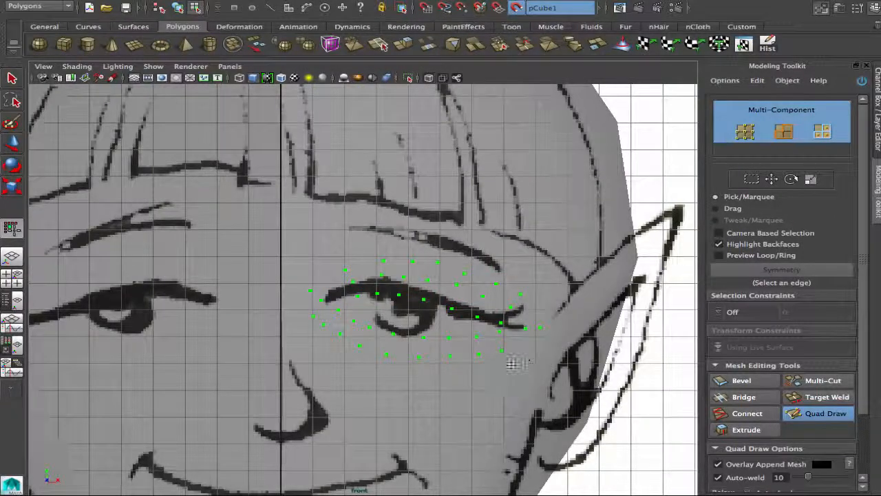
- Continue the third dot ring below the eye and up along the side of the nose bridge
left_click(479, 373)
left_click(417, 378)
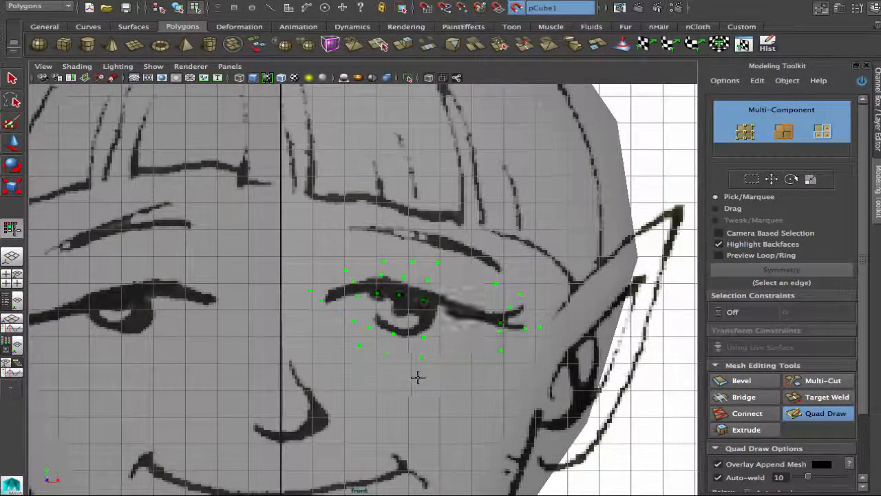
left_click(380, 374)
left_click(349, 363)
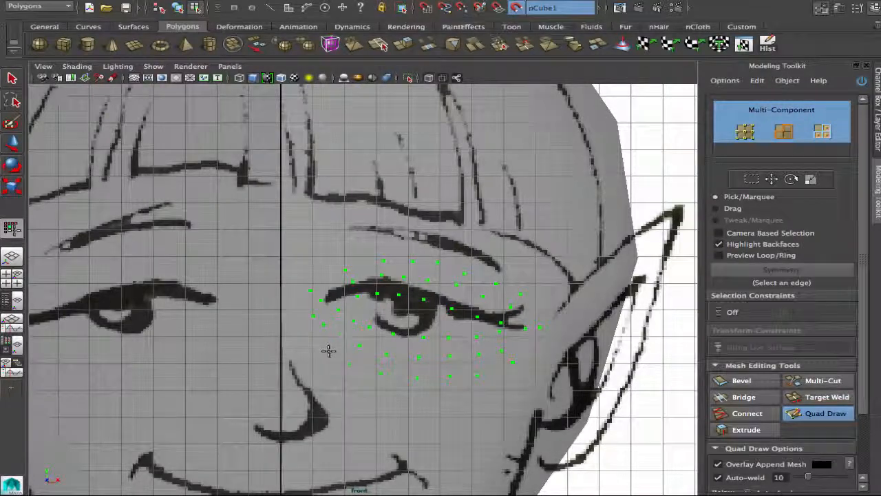
left_click(328, 350)
left_click(294, 320)
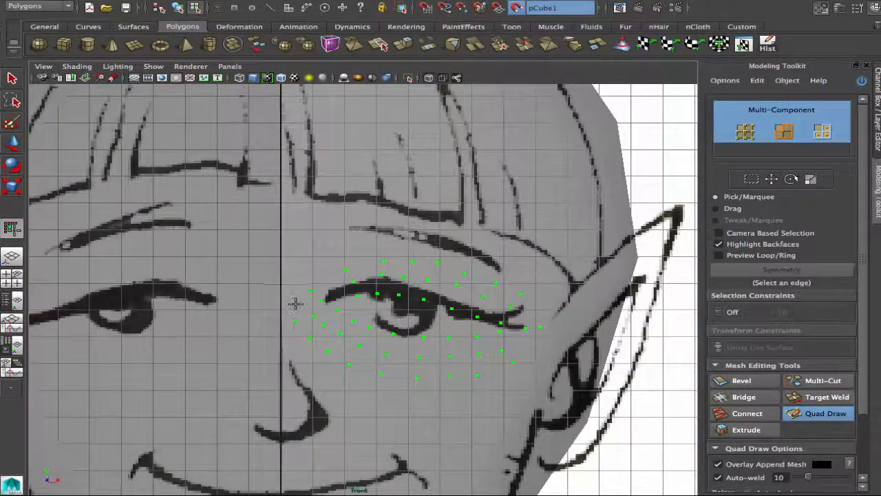
left_click(294, 302)
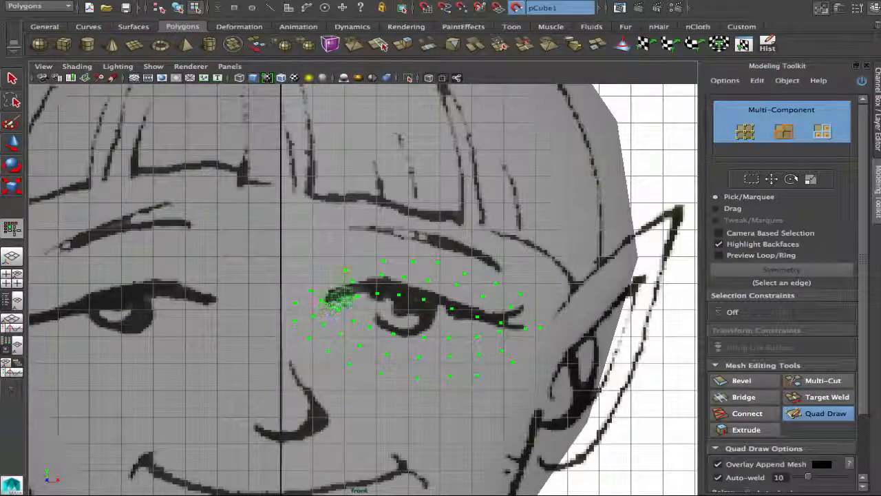
- Fill quads between the two inner dot rings along the upper eyelid, from the inner to the outer corner
left_click(331, 309, "shift")
left_click(346, 295, "shift")
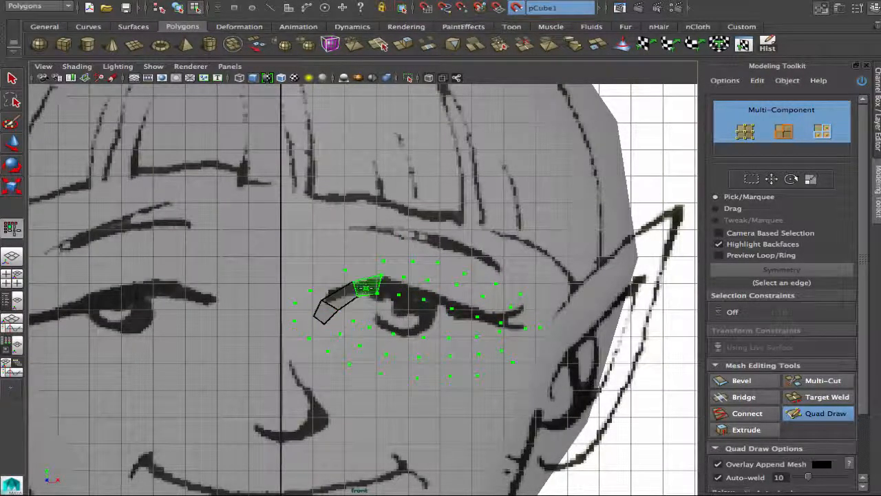
left_click(371, 286, "shift")
left_click(397, 288, "shift")
left_click(416, 292, "shift")
left_click(442, 298, "shift")
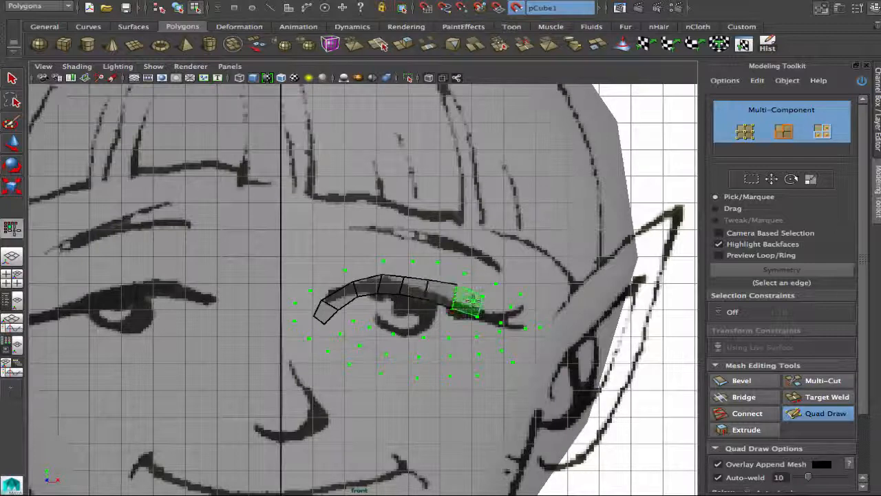
left_click(470, 305, "shift")
left_click(508, 311, "shift")
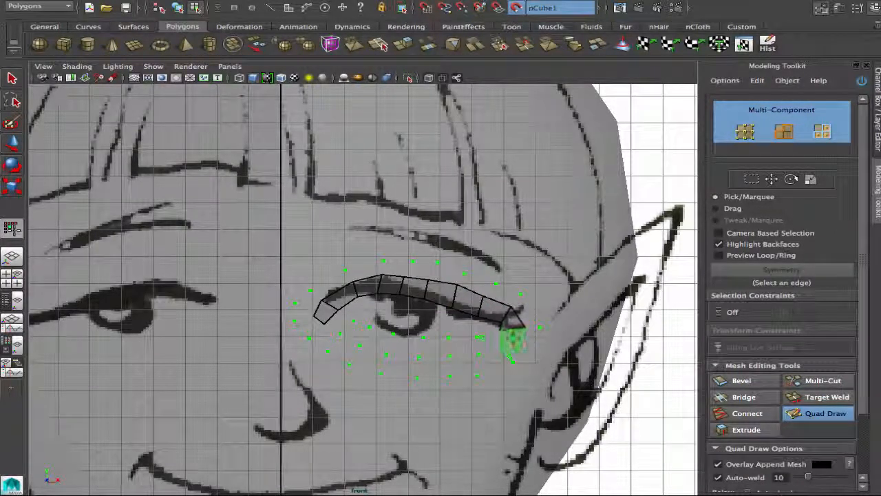
- Fill quads between the two inner dot rings along the lower eyelid, closing the loop at the inner corner
left_click(493, 336)
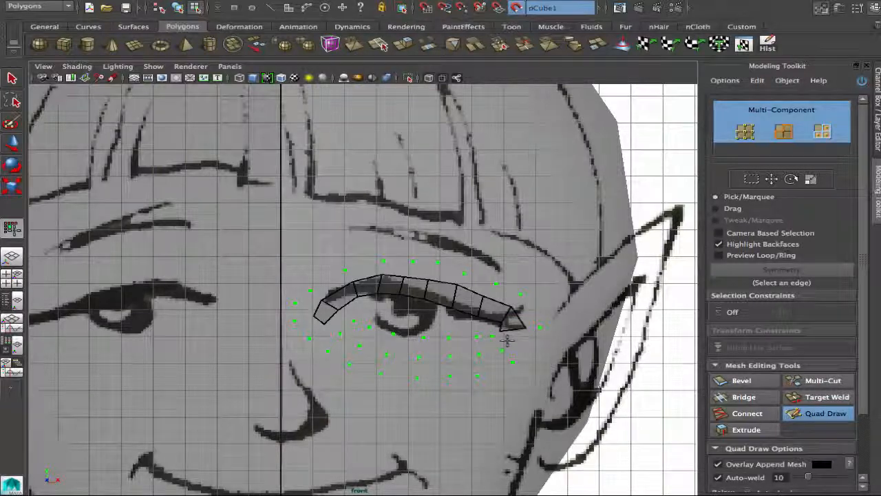
left_click(508, 338, "shift")
left_click(484, 344, "shift")
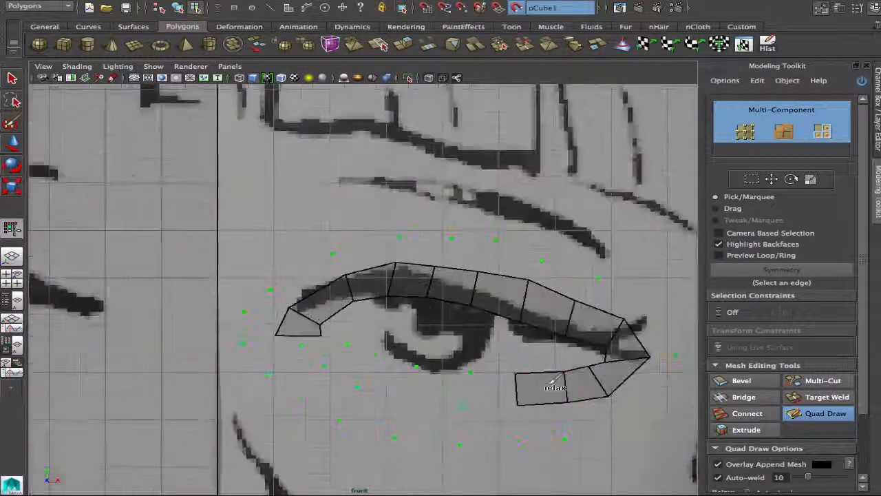
mouse_move(554, 382)
left_mouse_down()
mouse_move(429, 385)
mouse_move(386, 371)
mouse_move(391, 380)
left_mouse_up()
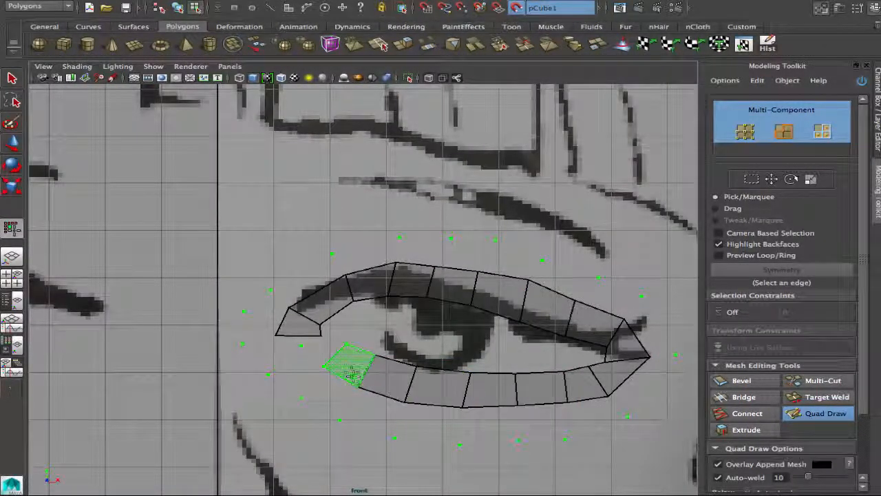
left_click(351, 367, "shift")
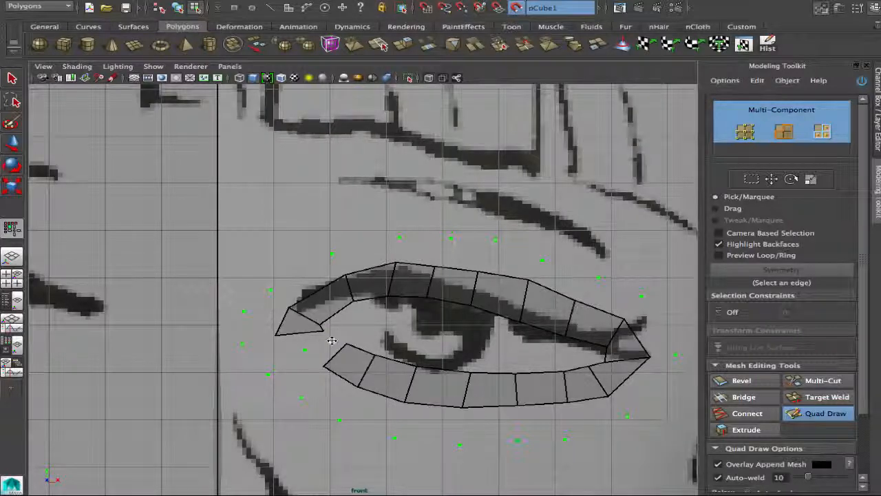
left_click(328, 349, "shift")
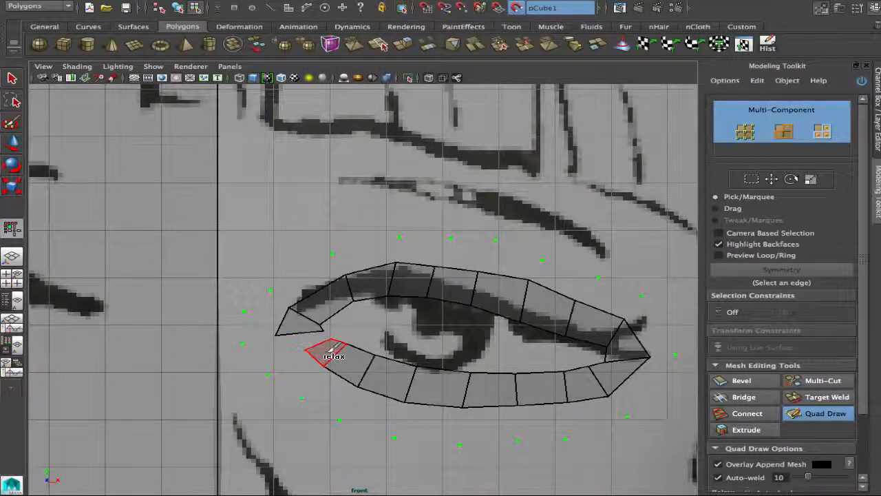
left_click(308, 340, "shift")
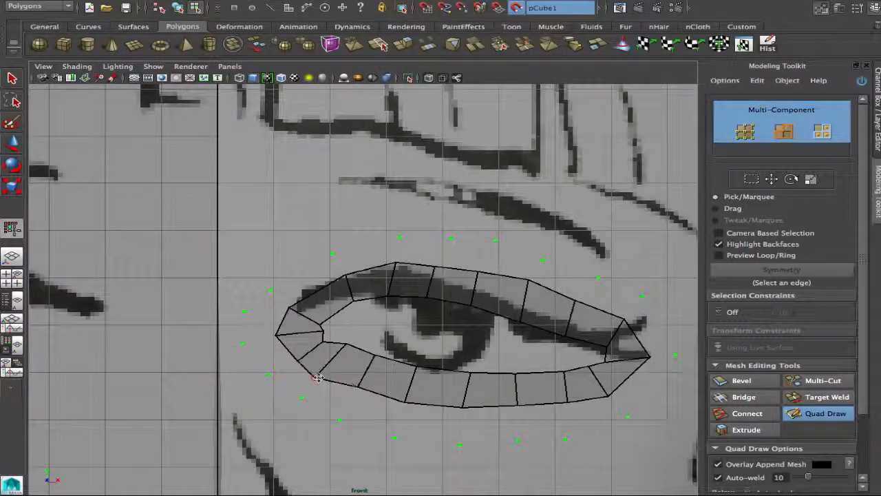
- Move the vertices around the eye's inner corner to round the opening and even out the quads
left_click_drag(323, 341, 334, 317)
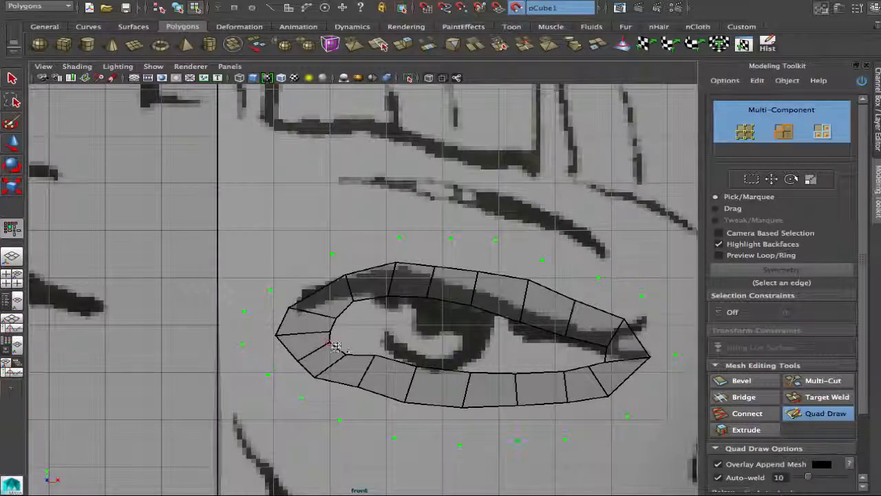
left_click_drag(349, 355, 351, 350)
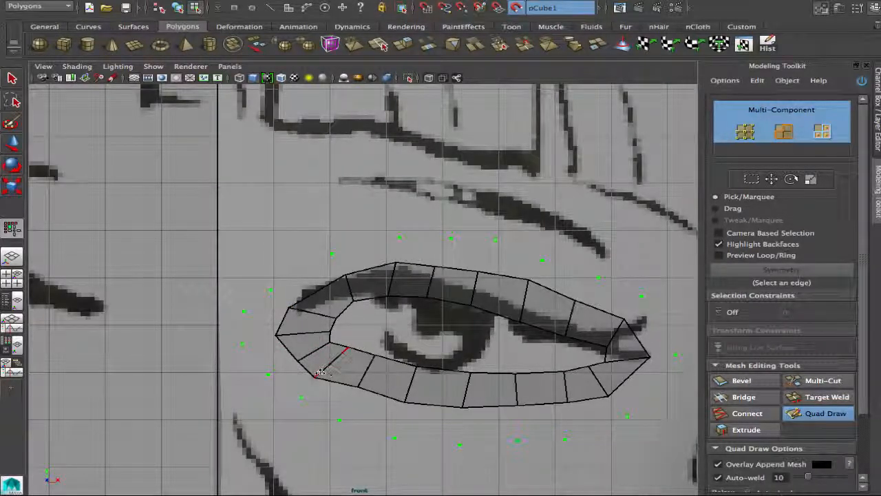
left_click_drag(318, 374, 328, 372)
- Fill the outer band of quads all the way around the eye using the third dot ring
left_click(296, 286, "shift")
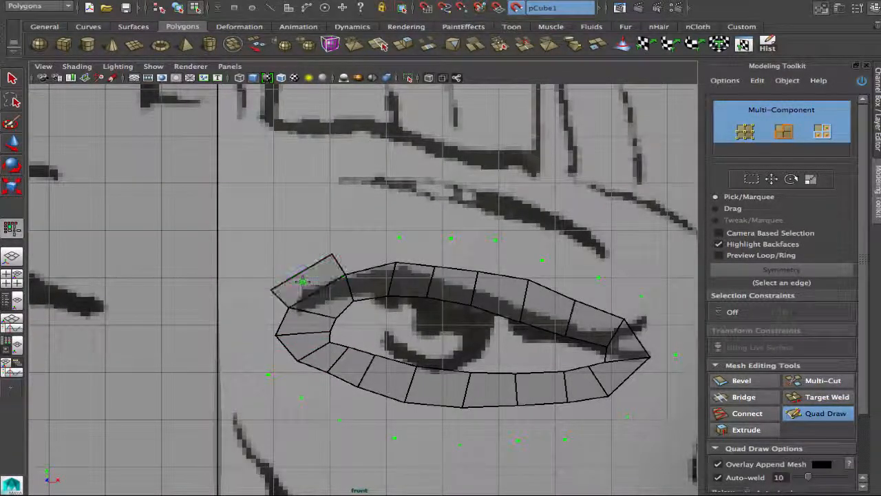
left_click(386, 259, "shift")
mouse_move(385, 258)
left_mouse_down()
mouse_move(393, 248)
mouse_move(521, 256)
mouse_move(593, 279)
mouse_move(640, 312)
mouse_move(671, 351)
left_mouse_up()
mouse_move(639, 398)
left_mouse_down()
mouse_move(590, 413)
mouse_move(431, 426)
mouse_move(315, 389)
mouse_move(247, 344)
left_mouse_up()
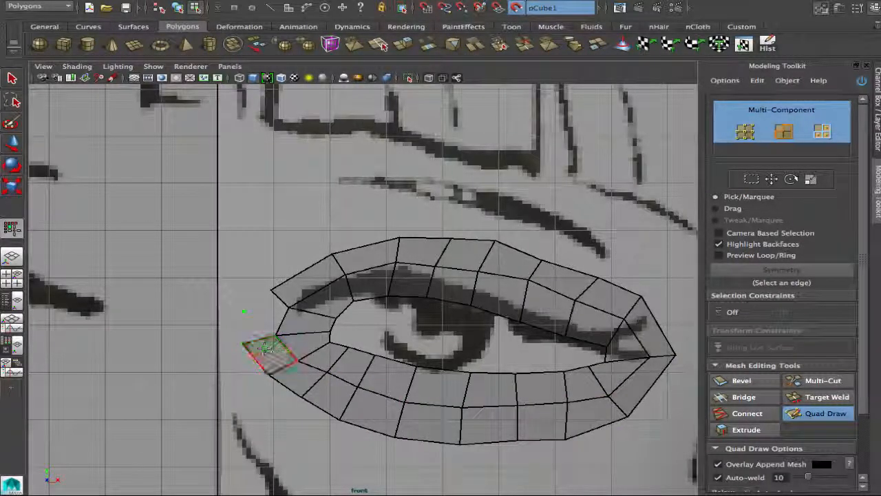
left_click(256, 320, "shift")
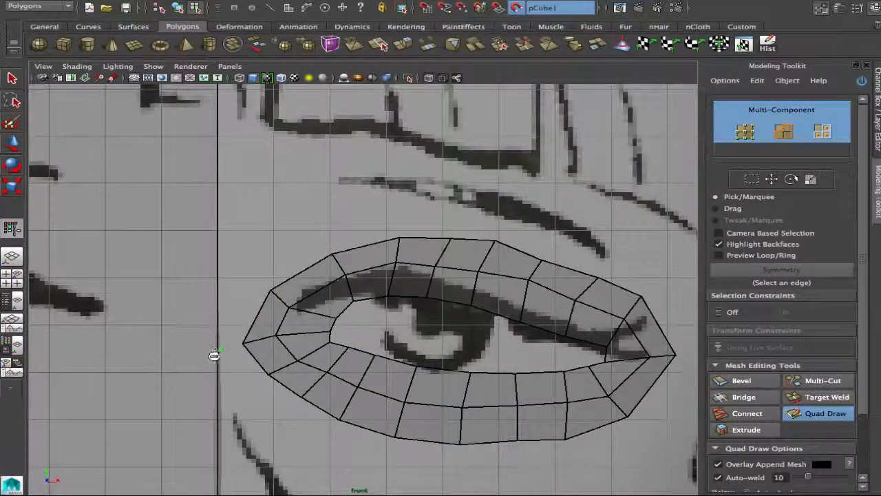
- Relax the eye mesh over the upper lid and inner corner, and adjust the opening's vertex at the outer corner
scroll(215, 353, "down", 3)
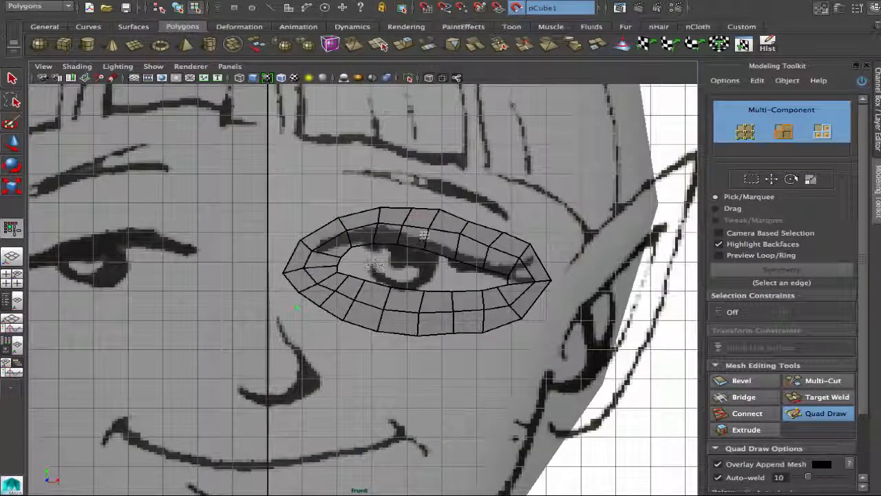
mouse_move(412, 221)
left_mouse_down("shift")
mouse_move(502, 241)
mouse_move(430, 218)
mouse_move(535, 263)
mouse_move(518, 260)
left_mouse_up("shift")
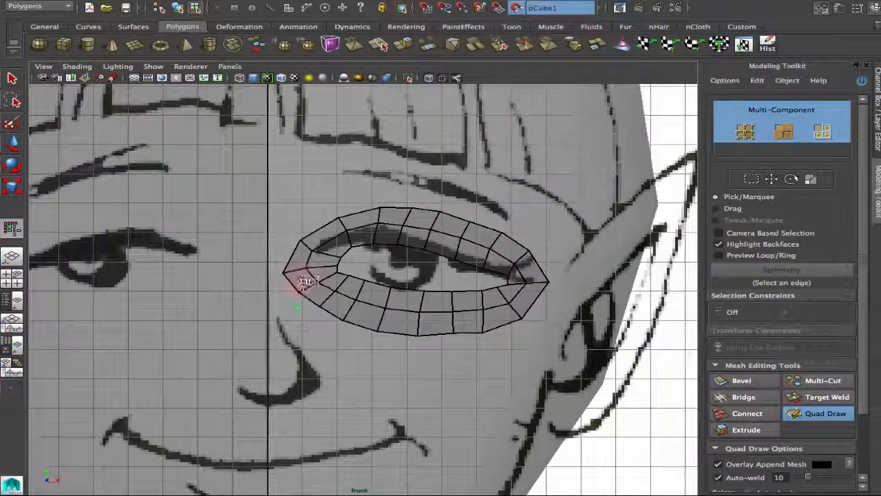
mouse_move(302, 280)
left_mouse_down("shift")
mouse_move(307, 245)
mouse_move(300, 255)
mouse_move(326, 242)
left_mouse_up("shift")
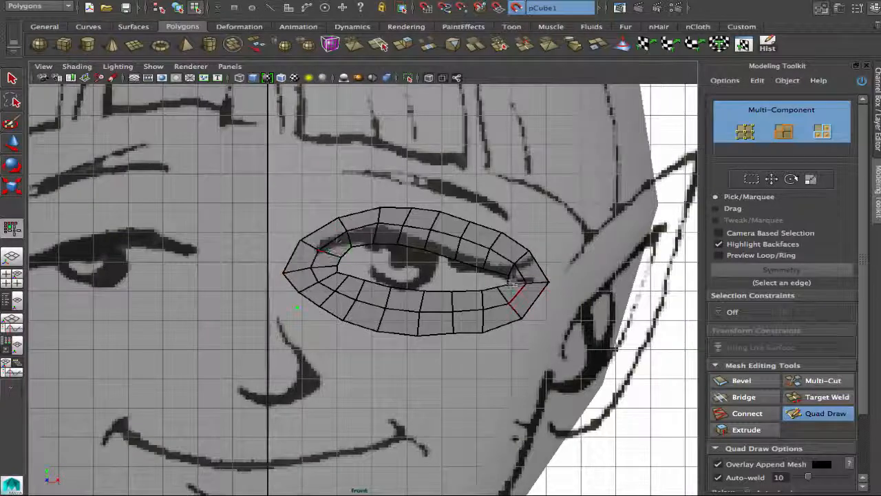
left_click_drag(510, 283, 501, 277)
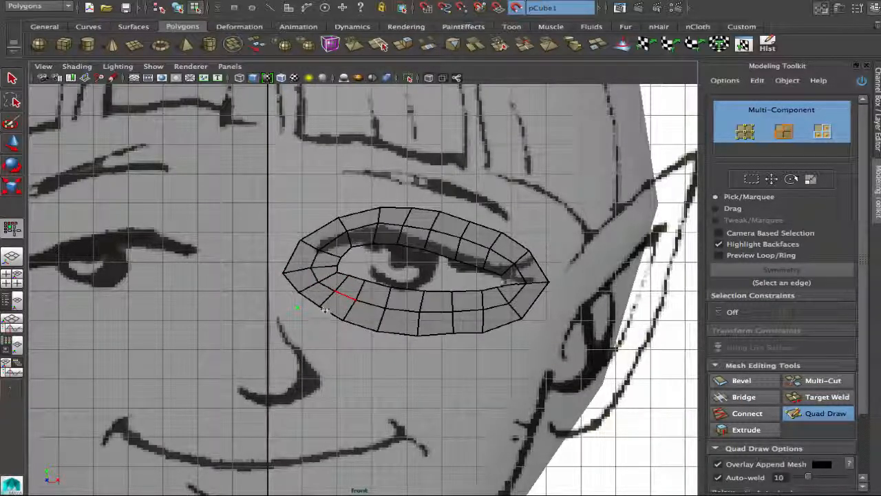
- Place a first row of Quad Draw dots tracing the nose tip, around its outer side and back beneath it to the centerline
left_click(299, 365)
left_click(312, 370)
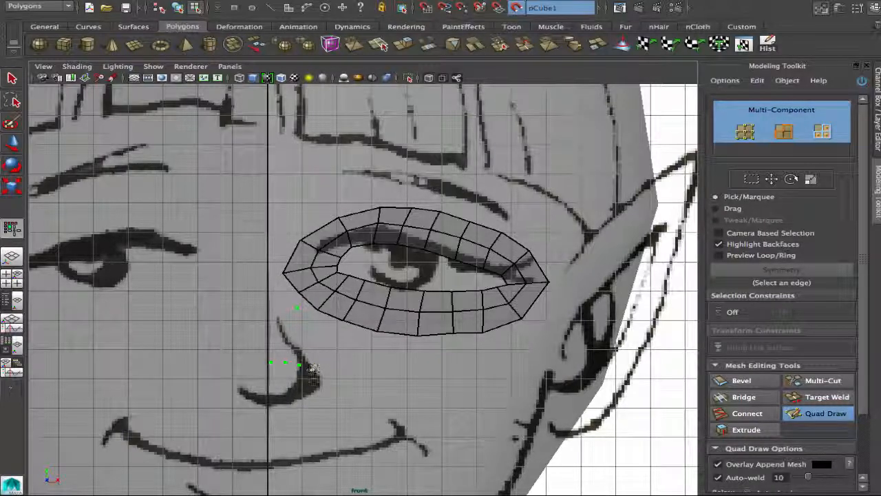
left_click(305, 386)
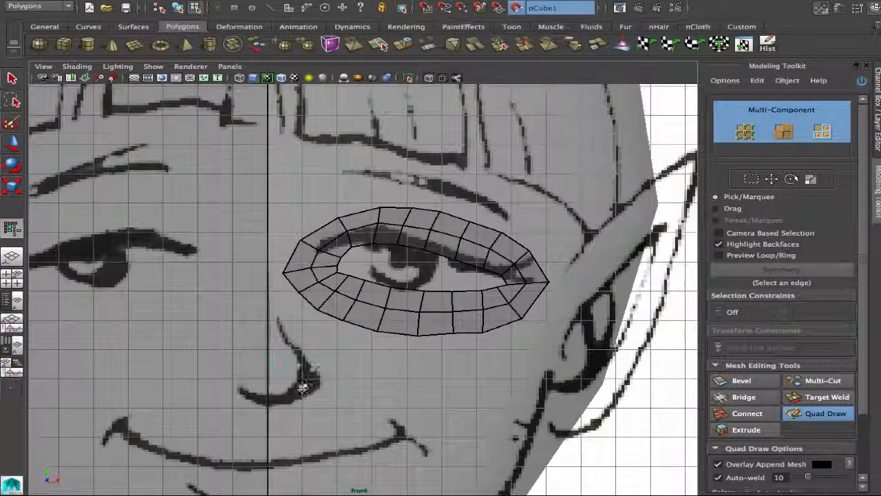
left_click(290, 391)
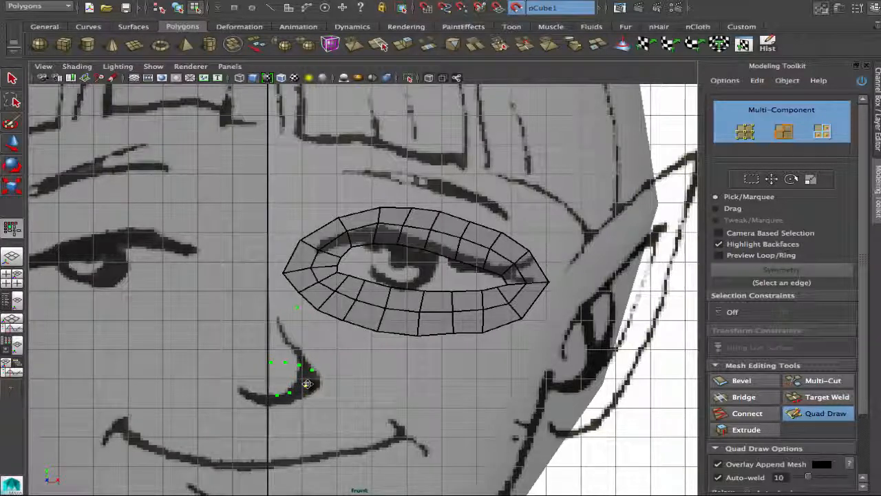
left_click(270, 394)
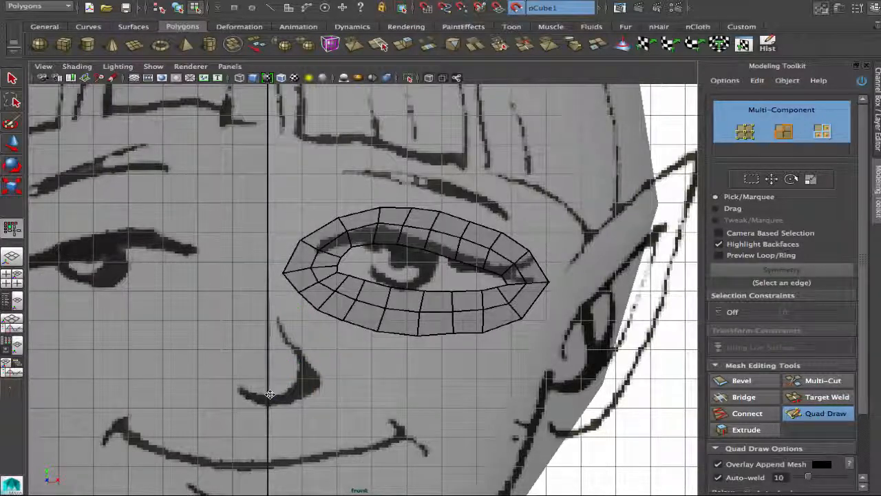
left_click(318, 380)
left_click(298, 308)
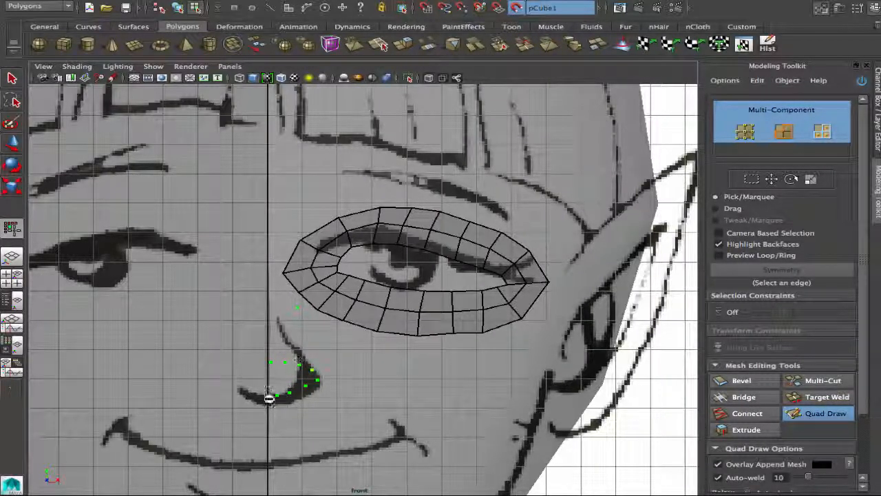
- Place a second, wider row of dots around the nose dots, from above the tip around the side to below the nose
scroll(263, 356, "down", 2)
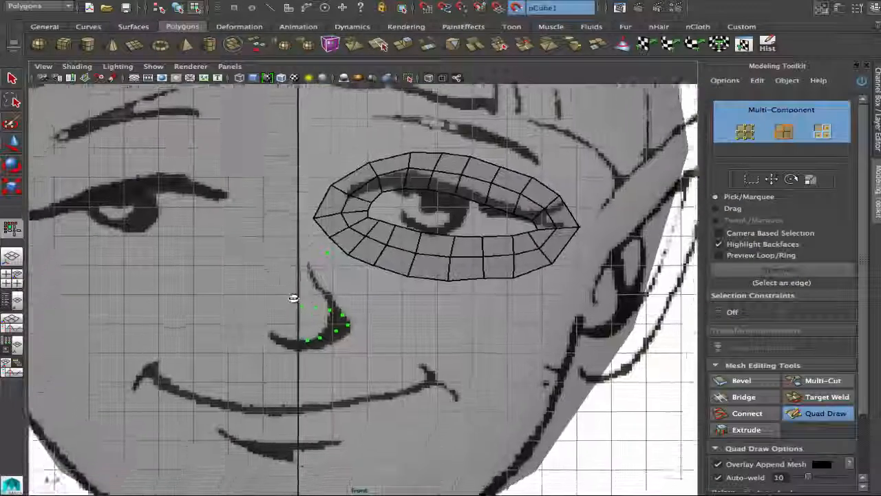
scroll(238, 299, "up", 4)
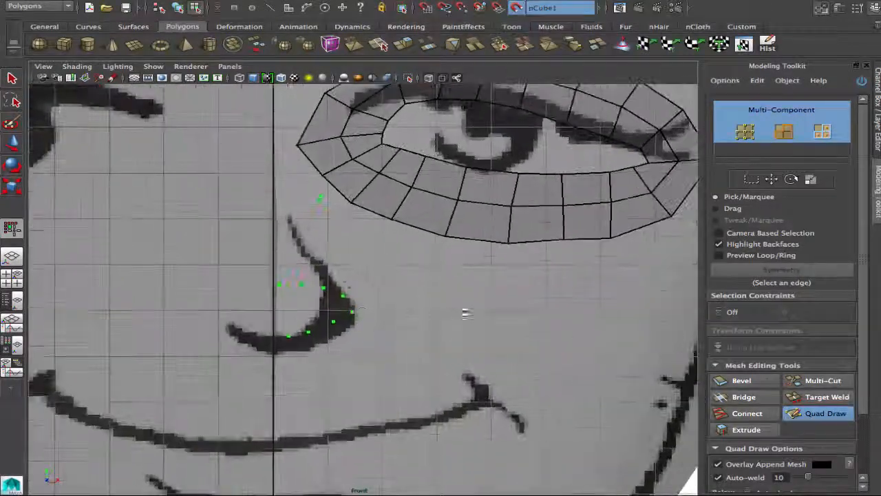
left_click(280, 262)
left_click(302, 264)
left_click(332, 267)
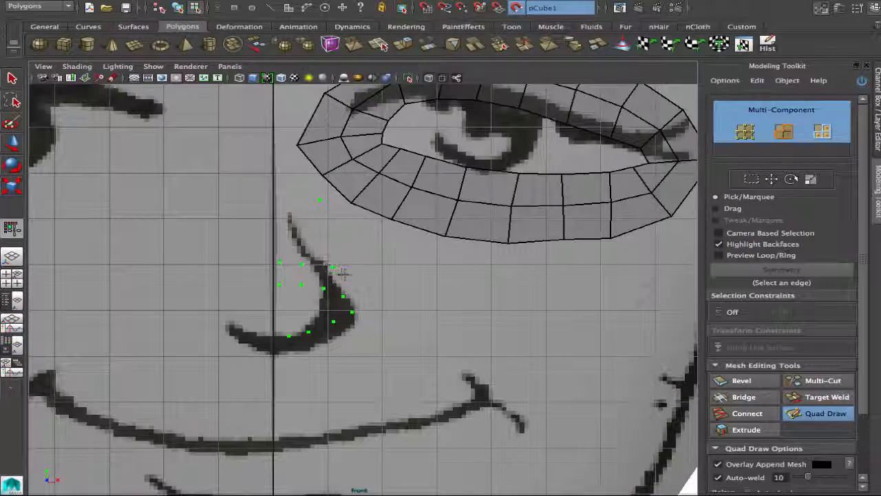
left_click(351, 278)
left_click(372, 311)
left_click(353, 342)
left_click(316, 355)
left_click(291, 364)
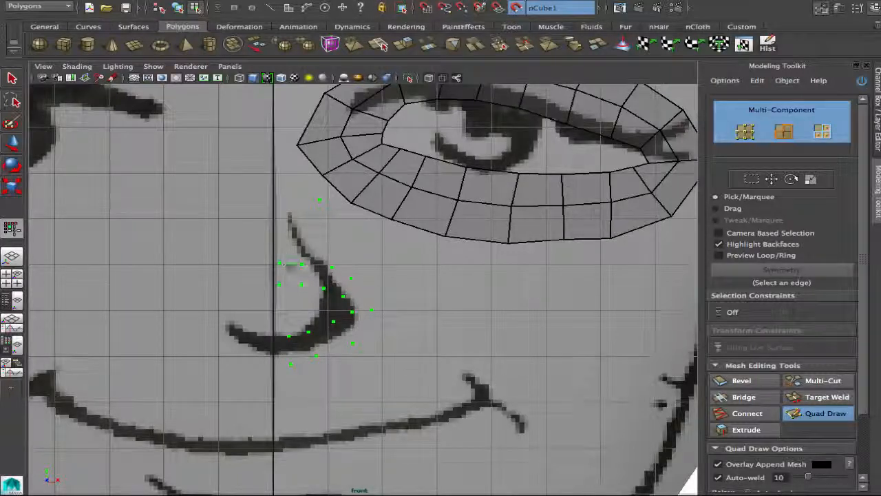
- Fill quads between the two dot rows around the nose, from the upper centerline end to the lower one
left_click(292, 274, "shift")
left_click(316, 278, "shift")
left_click(339, 283, "shift")
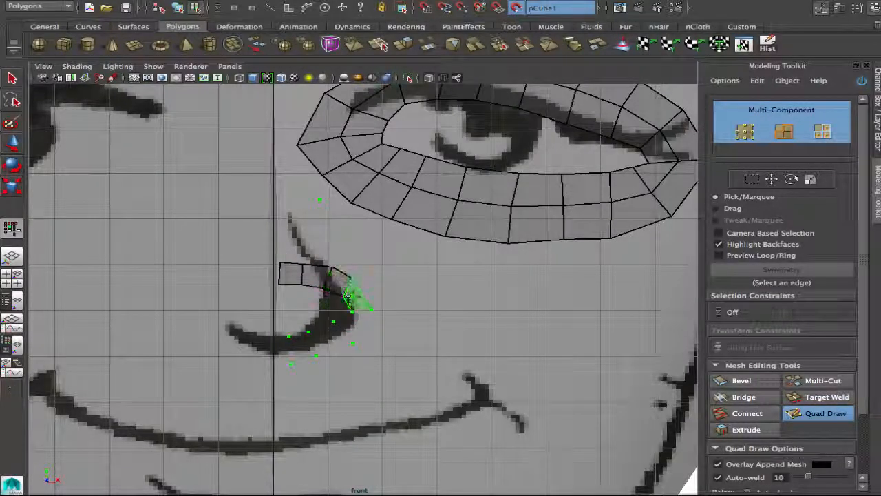
left_click(354, 296, "shift")
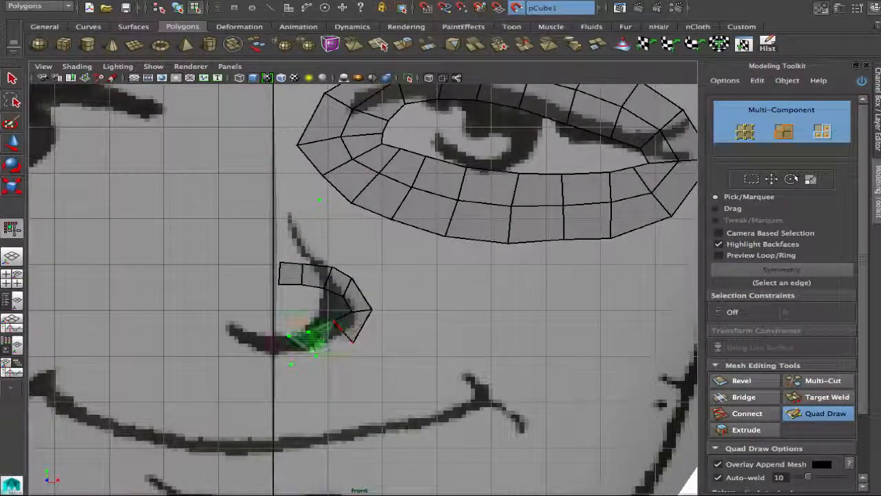
left_click(336, 334, "shift")
left_click(303, 346, "shift")
- Move the nose strip's lower end vertices toward the centerline and reposition its side vertices to follow the drawn nose
left_click_drag(289, 335, 277, 332)
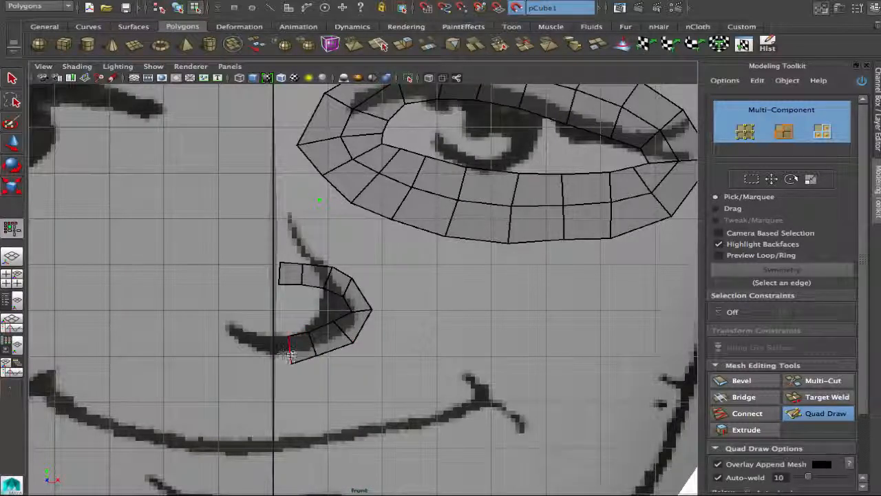
left_click_drag(292, 363, 350, 314)
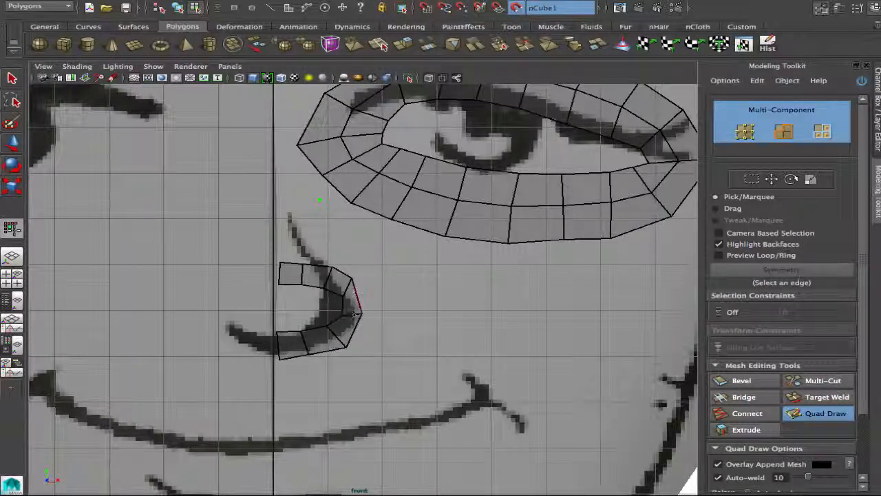
left_click_drag(352, 273, 358, 293)
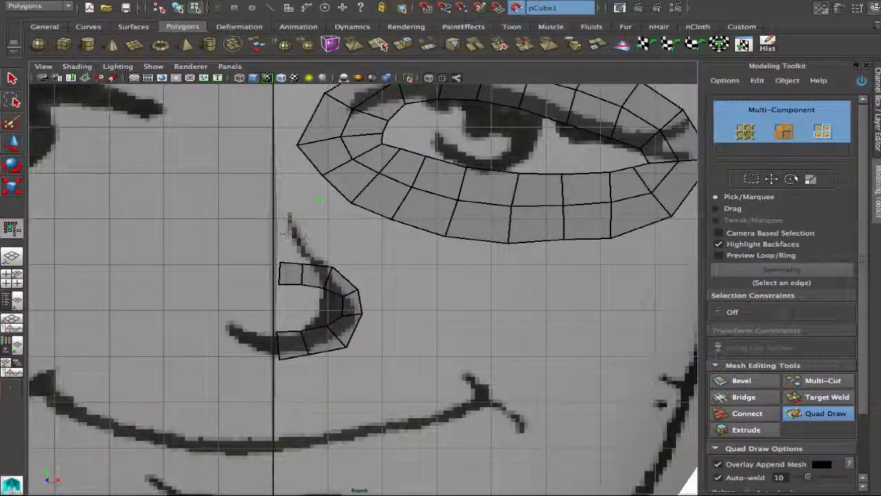
- Place a third row of dots outside the nose strip, from above it around the side to below it
left_click(310, 245)
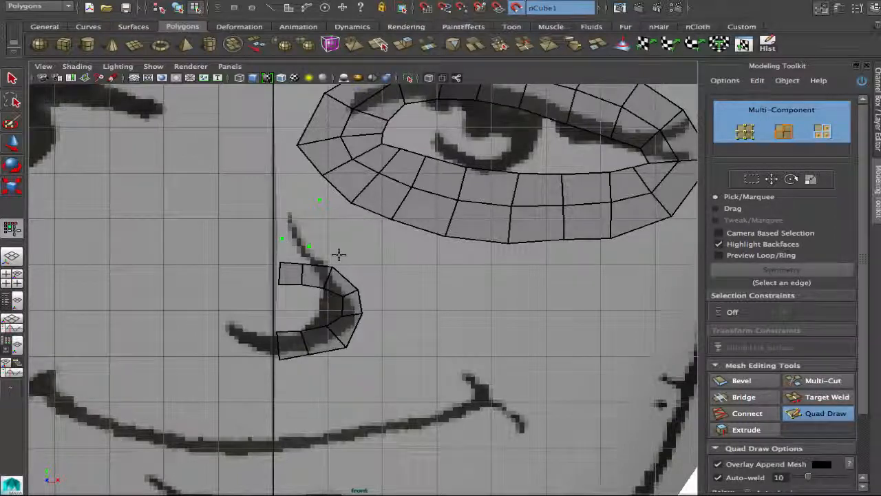
left_click(373, 284)
left_click(383, 315)
left_click(362, 365)
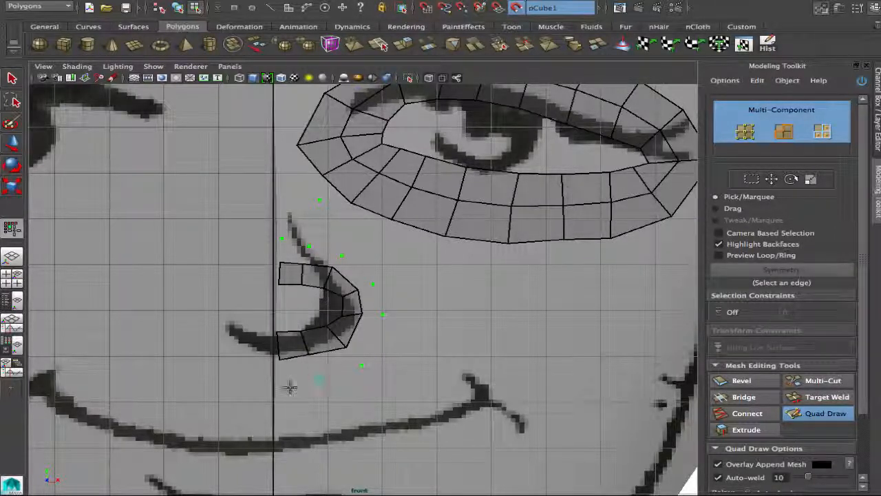
- Fill the outer band of quads around the nose strip using the third dot row
left_click(314, 254, "shift")
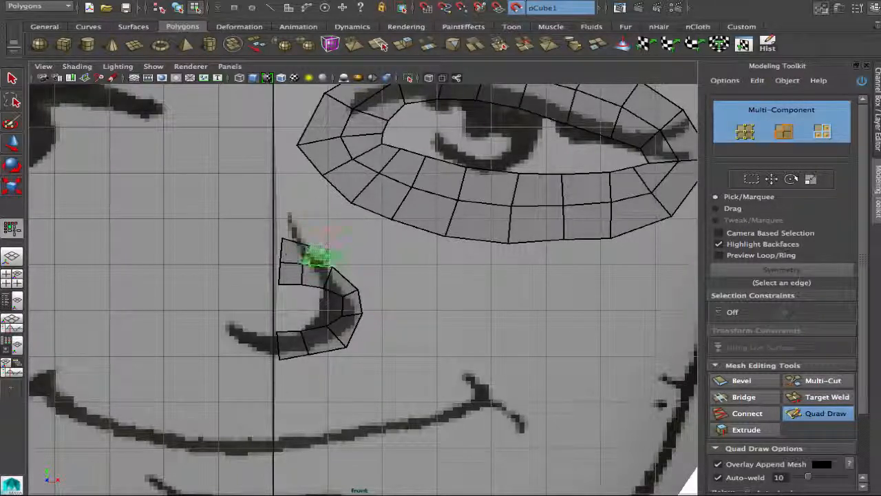
left_click(337, 264, "shift")
left_click(352, 272, "shift")
left_click(366, 297, "shift")
left_click(368, 334, "shift")
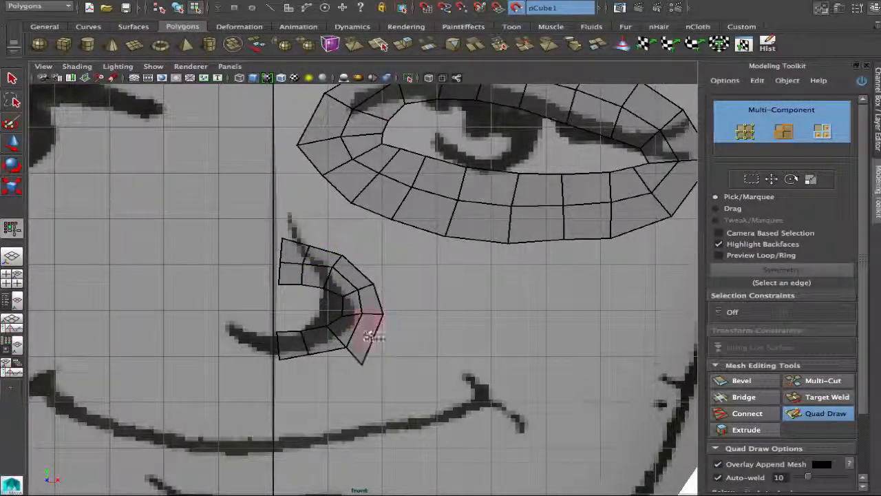
left_click(330, 359, "shift")
left_click(297, 370, "shift")
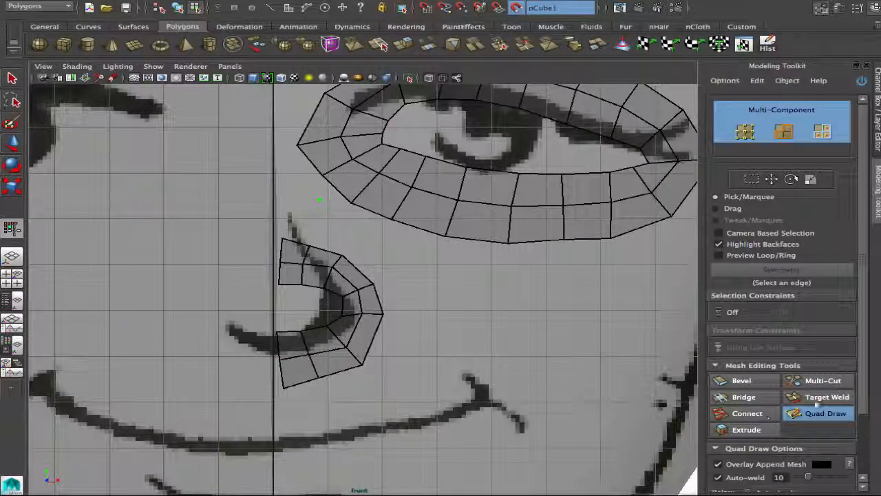
- Insert an edge loop with Multi-Cut through the nose's outer band and another through the eye's inner band
left_click(820, 381)
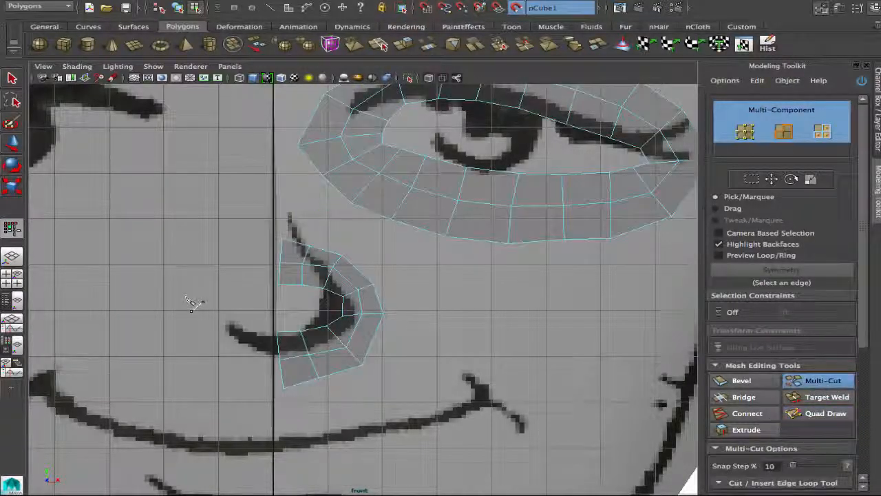
left_click(281, 251, "ctrl")
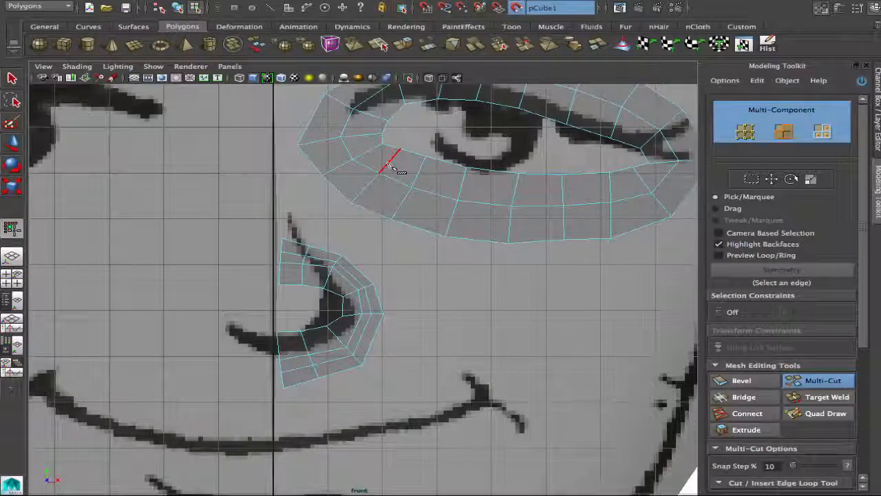
left_click(390, 162, "ctrl")
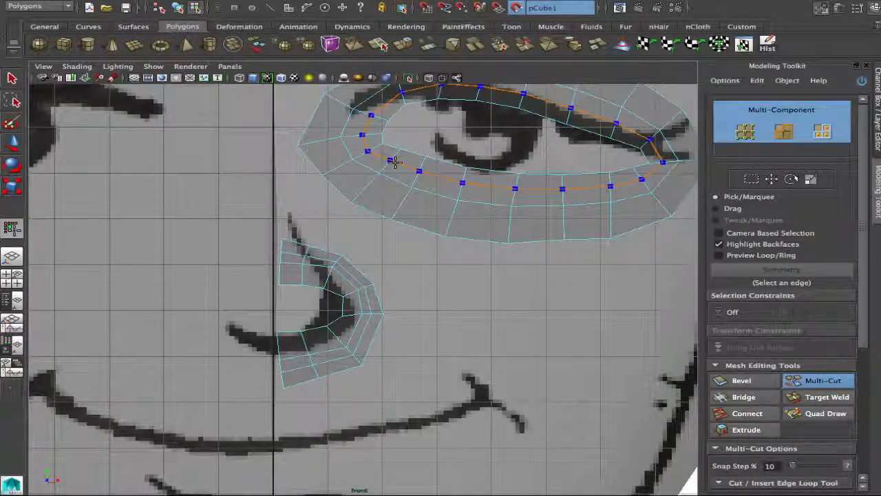
key("Return")
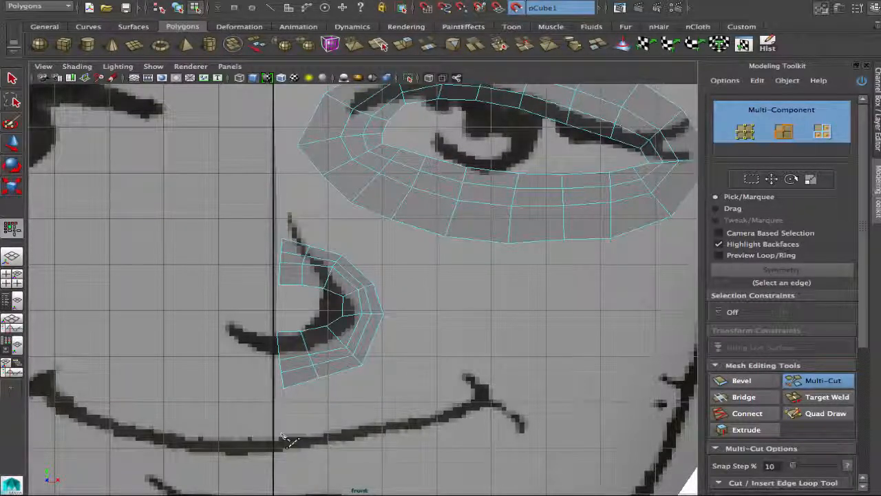
- With Quad Draw, place dots just above and below the mouth line, from the centerline to the mouth corner and back
left_click(821, 414)
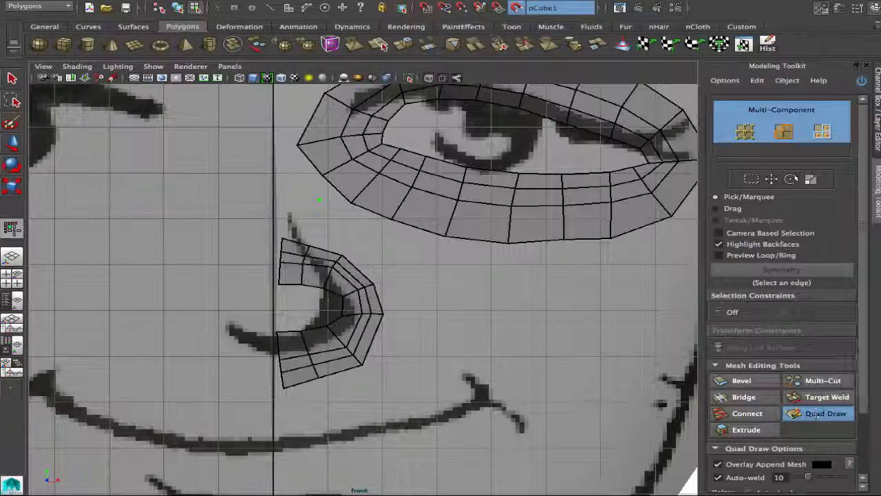
left_click(283, 434)
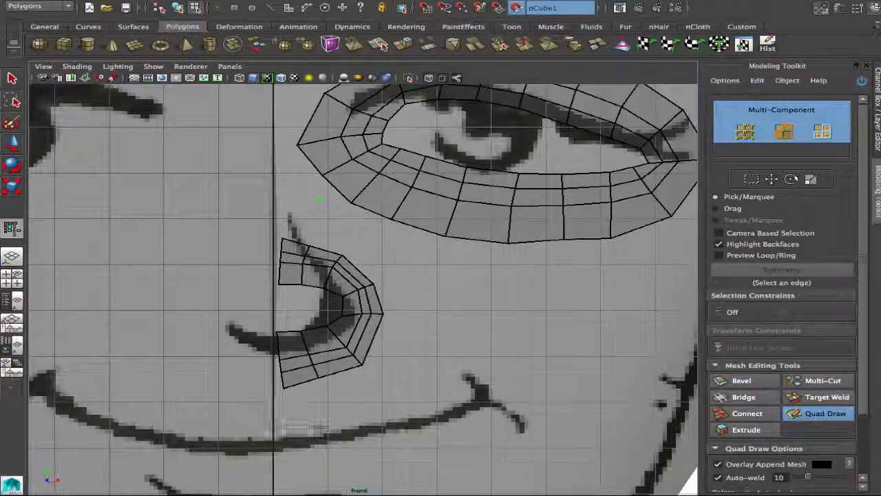
left_click(336, 429)
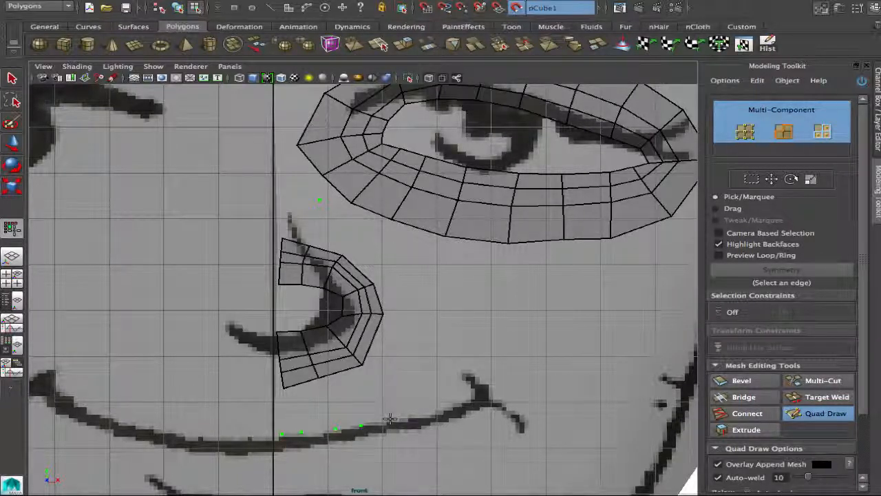
left_click(421, 412)
left_click(448, 401)
left_click(487, 387)
left_click(416, 435)
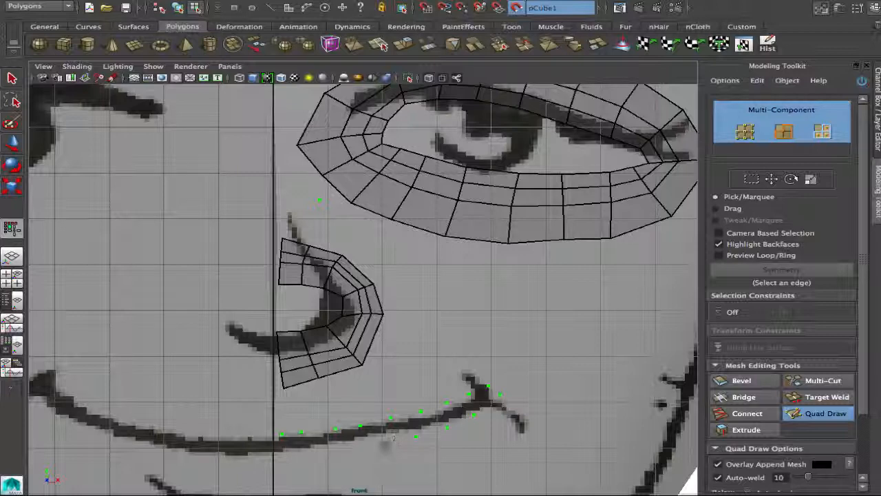
left_click(339, 447)
left_click(307, 455)
- Place an outer row of dots around the mouth dots, past the corner and back beneath the lower lip to the centerline
left_click(520, 391)
left_click(387, 468)
left_click(356, 468)
left_click(326, 474)
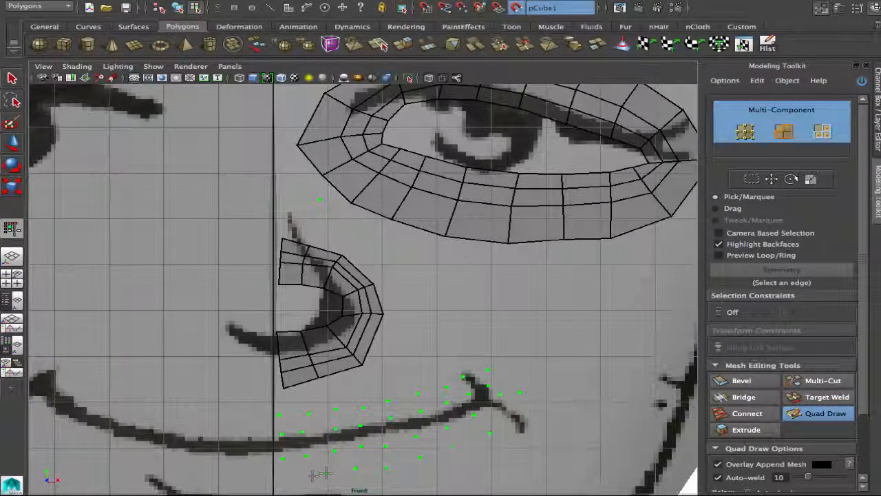
left_click(279, 478)
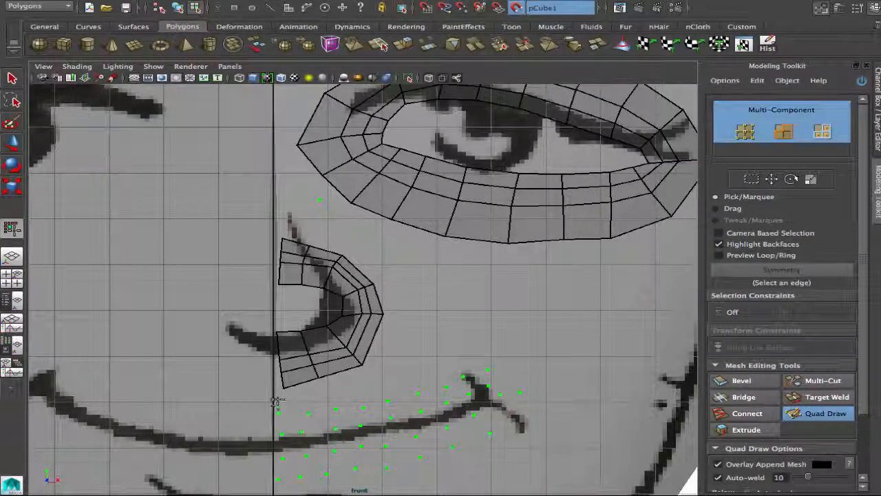
- Fill quads between the dot rows along the upper lip, from the centerline to the mouth corner
left_click(295, 421, "shift")
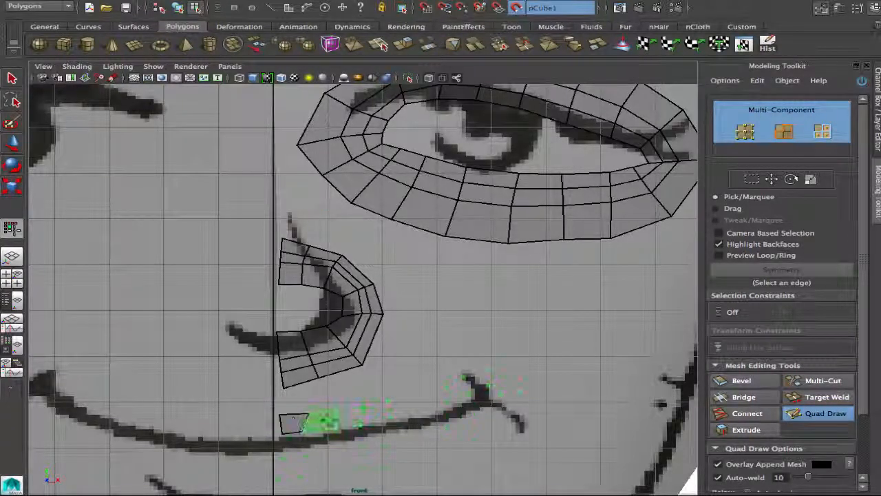
left_click(323, 420, "shift")
left_click(350, 417, "shift")
left_click(375, 414, "shift")
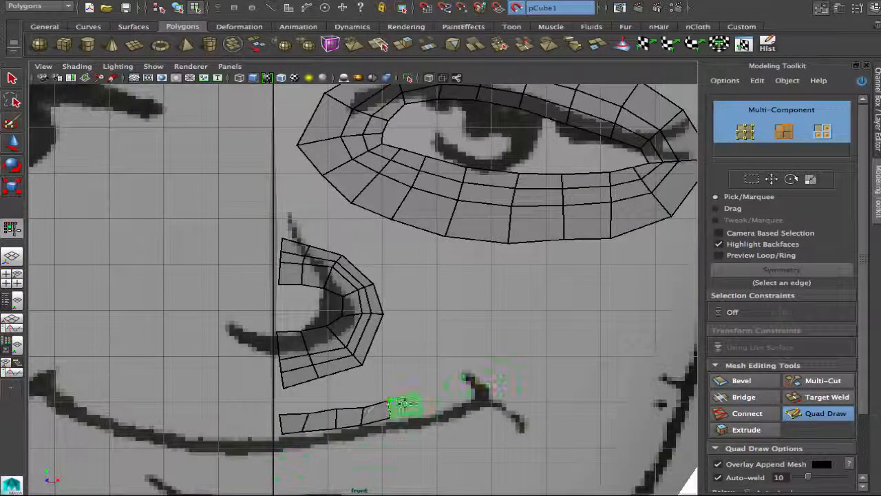
left_click(404, 408, "shift")
left_click(433, 402, "shift")
left_click(461, 391, "shift")
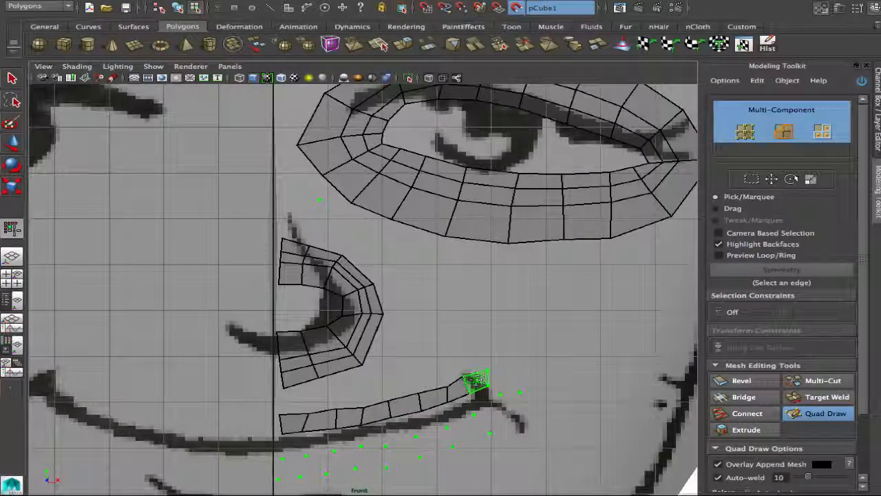
left_click(478, 383, "shift")
left_click(502, 386, "shift")
- Fill quads between the dot rows along the lower lip, from the mouth corner back to the centerline
left_click(502, 416, "shift")
left_click(462, 423, "shift")
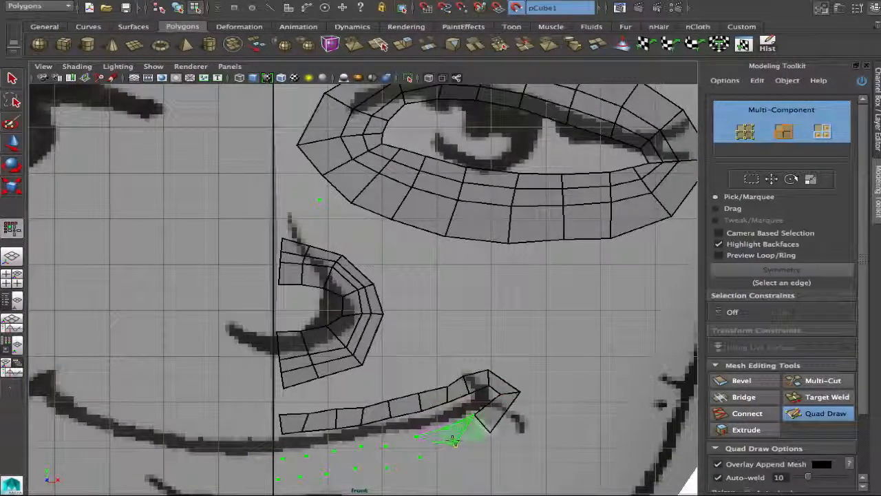
left_click(443, 433, "shift")
left_click(403, 453, "shift")
left_click(372, 457, "shift")
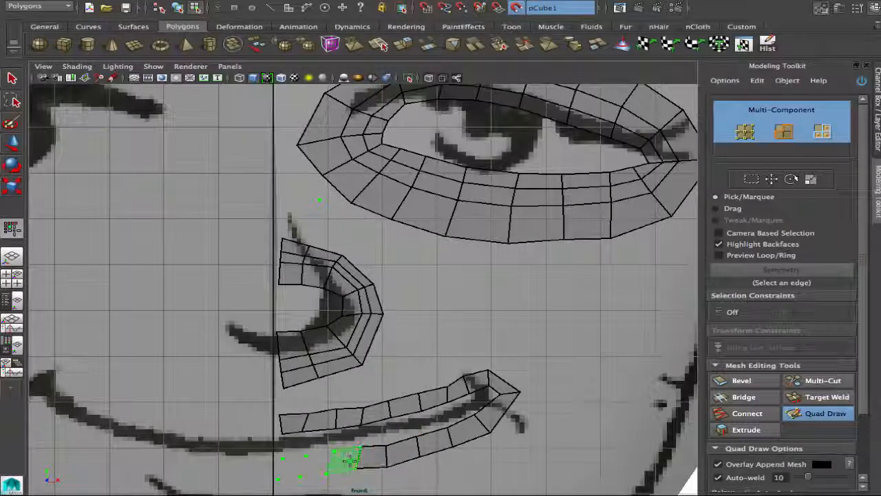
left_click(344, 460, "shift")
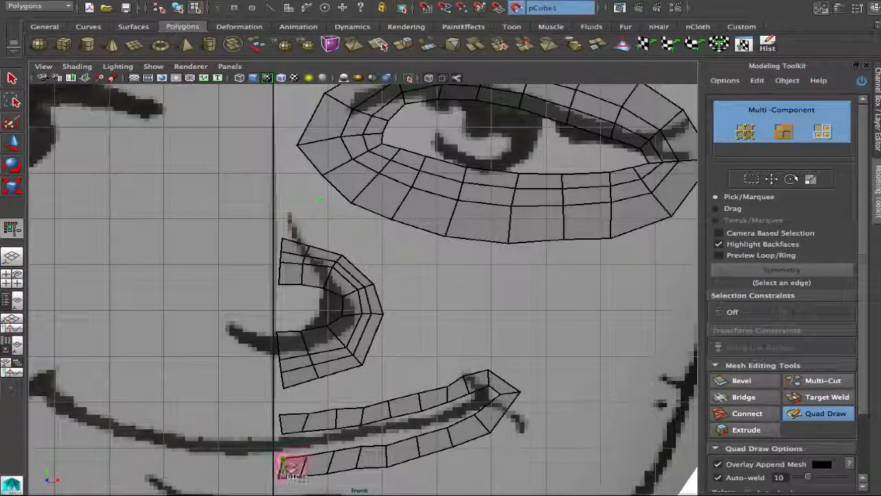
- Fill quads across the gap between the upper and lower lip strips, from the centerline to the mouth corner
left_click(303, 460, "shift")
left_click(292, 442, "shift")
left_click(318, 441, "shift")
left_click(348, 438, "shift")
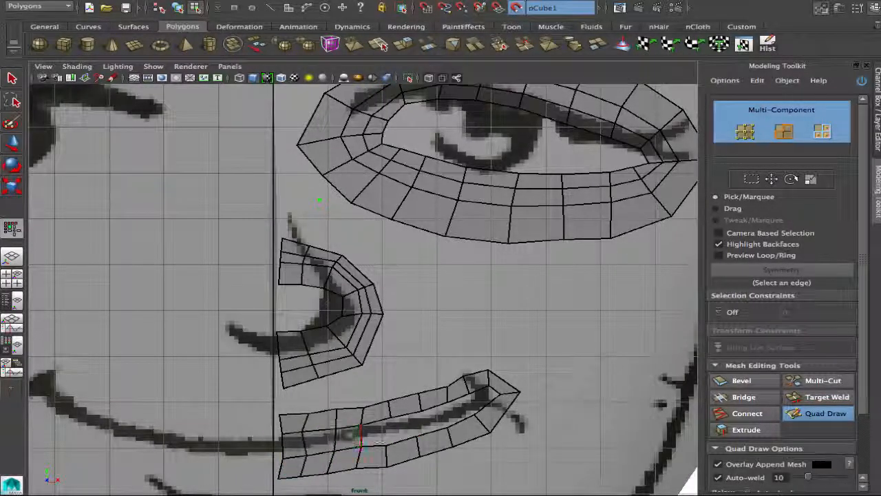
left_click(377, 434, "shift")
left_click(432, 419, "shift")
left_click(460, 408, "shift")
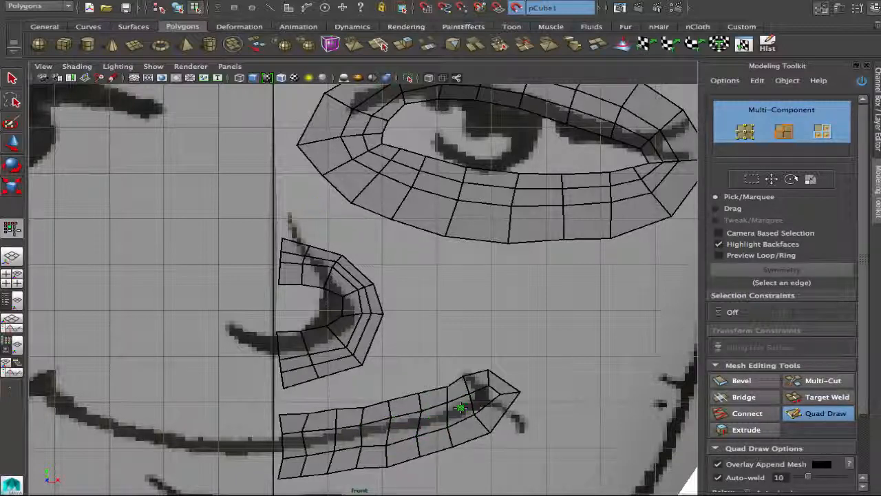
left_click(483, 398, "shift")
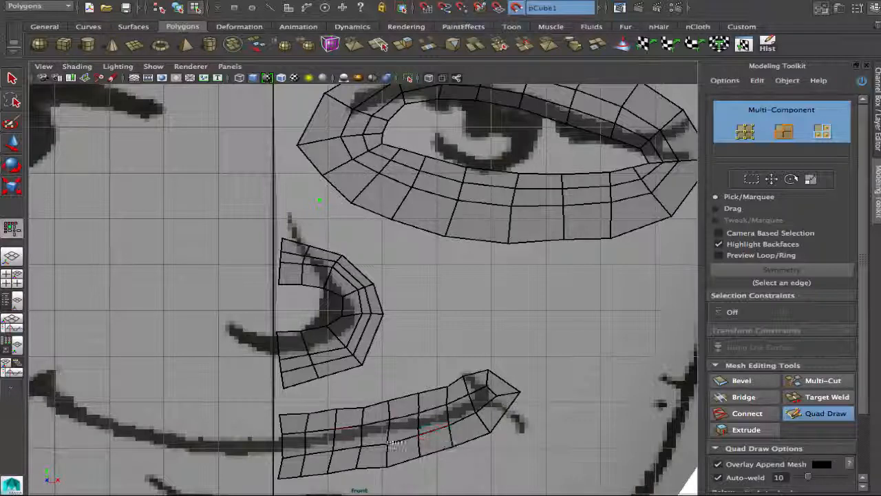
- Place a row of dots above the upper lip mesh, from the centerline to just above the mouth corner
left_click(281, 402)
left_click(338, 390)
left_click(367, 388)
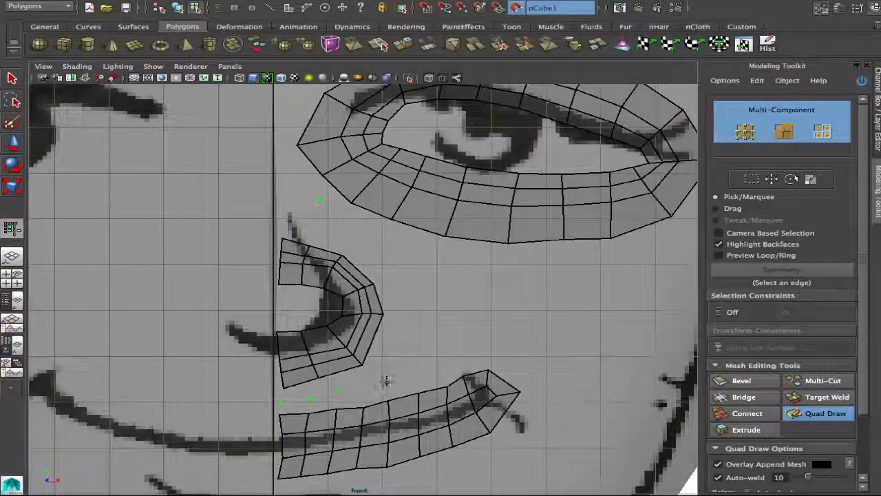
left_click(389, 380)
left_click(415, 372)
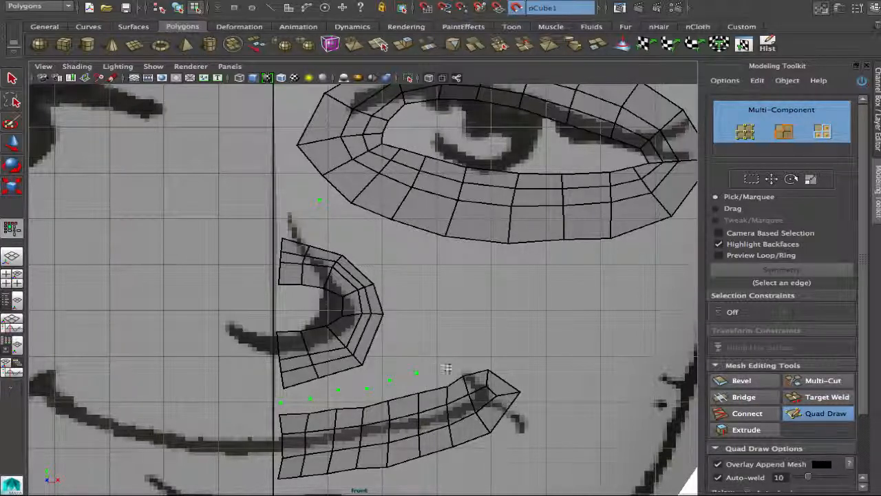
left_click(465, 360)
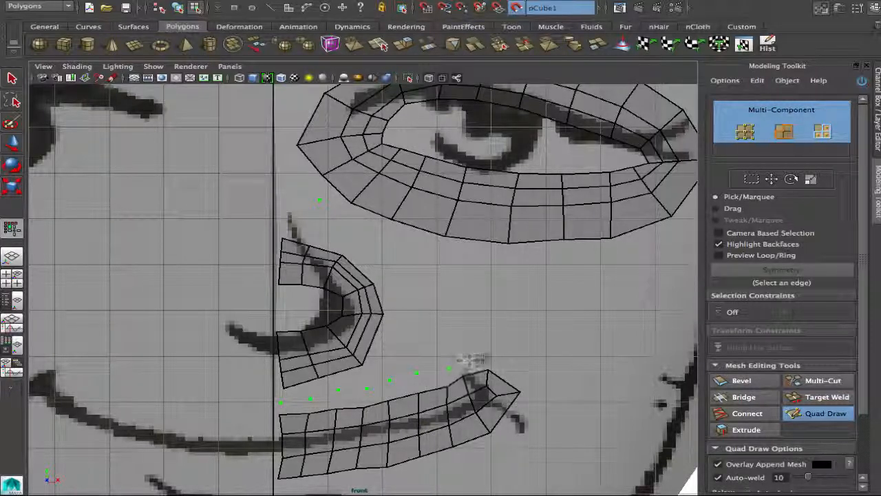
- Continue the row of dots around the mouth corner and back beneath the lower lip mesh toward the centerline
left_click(532, 396)
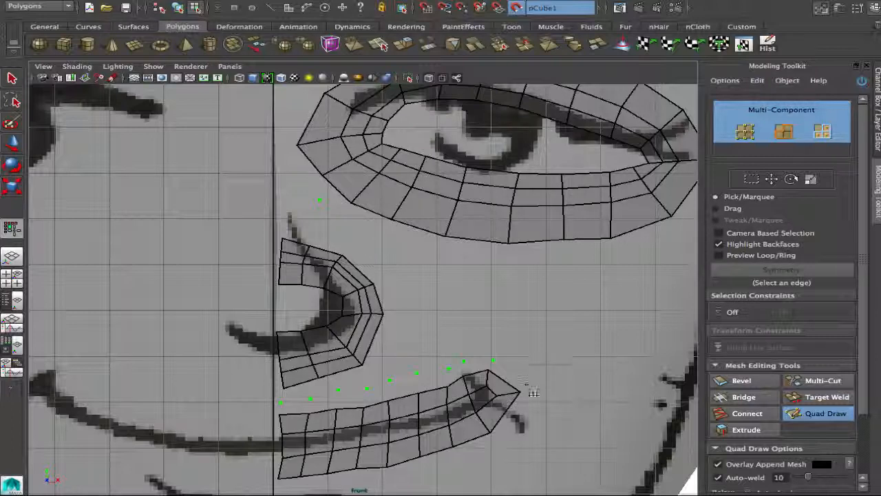
left_click(458, 467)
left_click(424, 477)
left_click(386, 485)
left_click(352, 488)
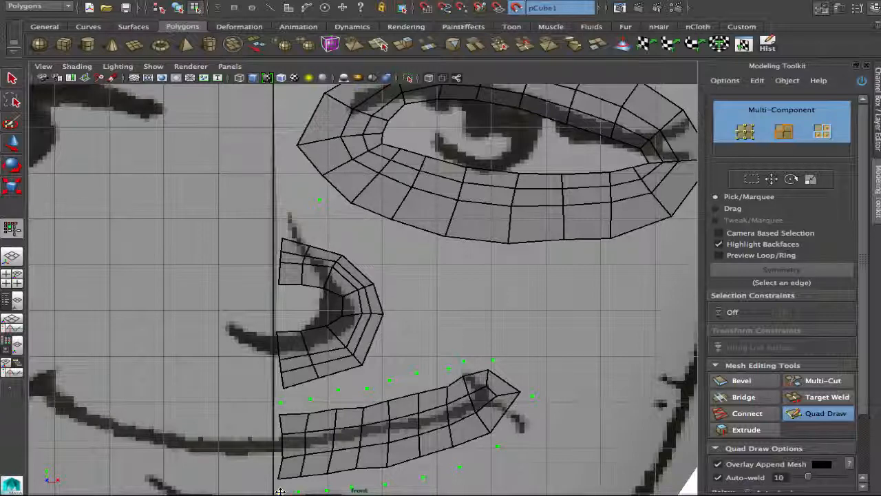
- Fill quads between the new dots and the lip mesh, around the mouth corner and back along the lower lip
middle_click_drag(275, 480, 251, 390, "alt")
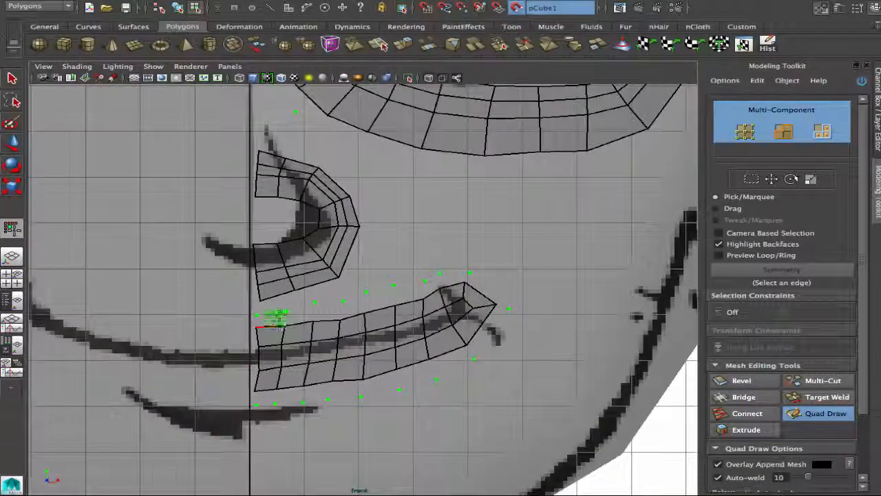
left_click_drag(274, 319, 475, 282, "shift")
left_click(491, 310, "shift")
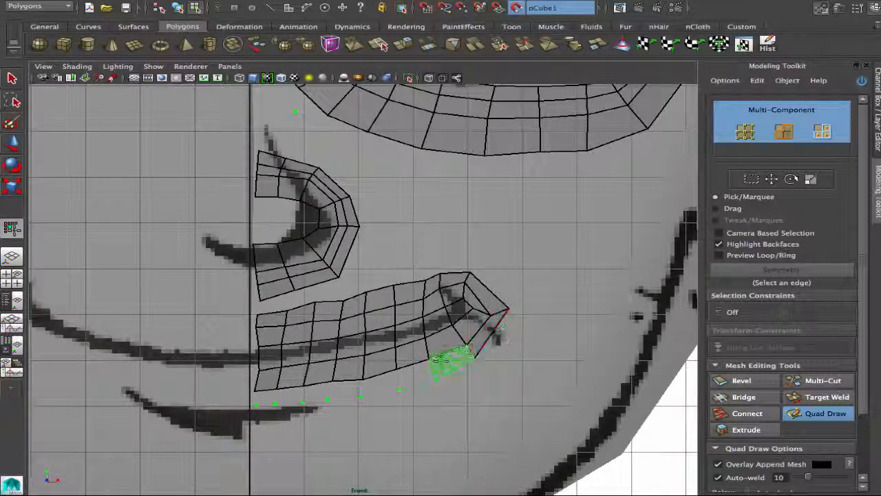
left_click_drag(413, 377, 268, 398, "shift")
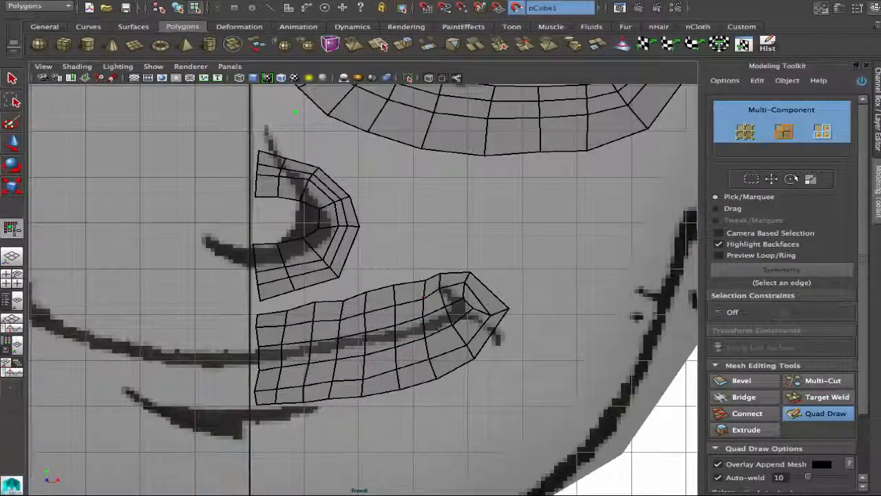
- Shift the mouth corner vertices outward and move the inner end vertices of the mouth and nose loops onto the centerline
left_click_drag(473, 278, 471, 313)
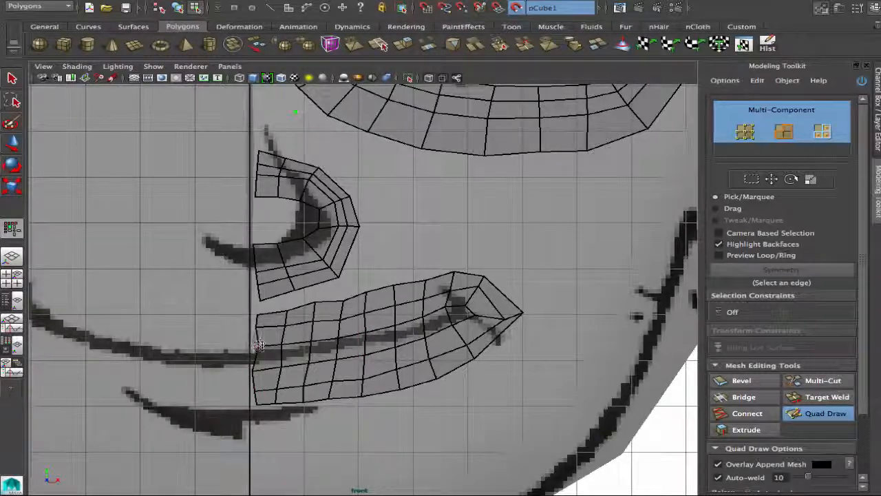
mouse_move(258, 316)
left_mouse_down()
mouse_move(265, 301)
mouse_move(249, 298)
mouse_move(249, 273)
left_mouse_up()
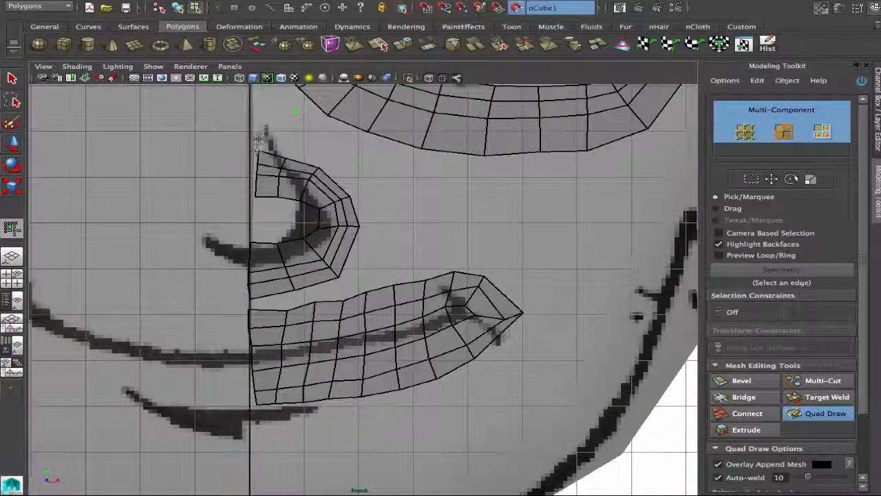
left_click_drag(259, 151, 254, 192)
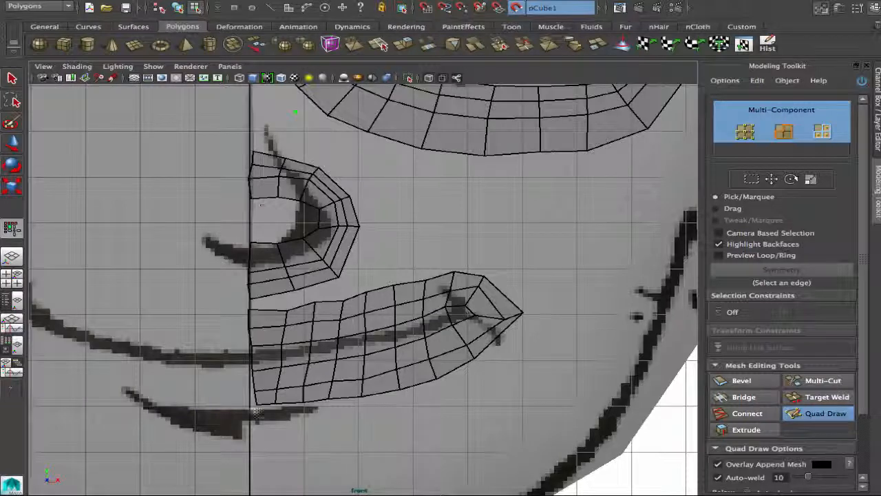
left_click_drag(257, 406, 251, 407)
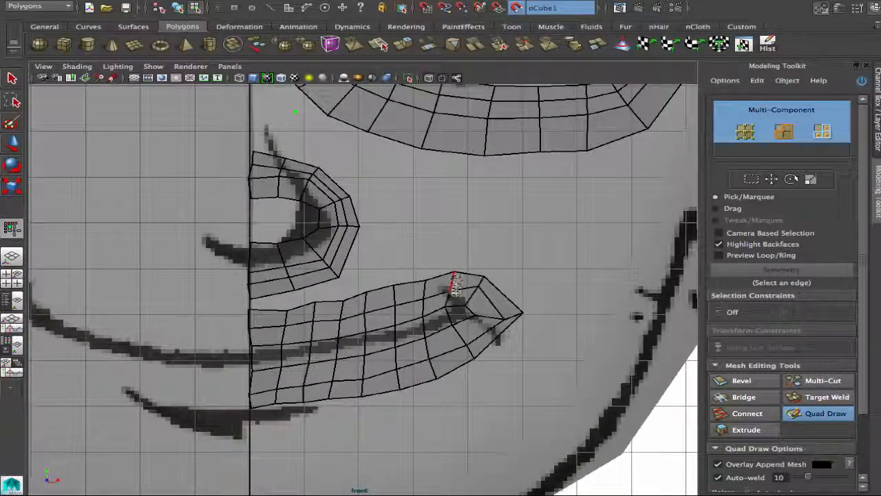
- Relax the lip mesh at the mouth corner and upper lip, and clear the leftover Quad Draw dots
mouse_move(453, 283)
left_mouse_down("shift")
mouse_move(473, 293)
mouse_move(466, 311)
left_mouse_up("shift")
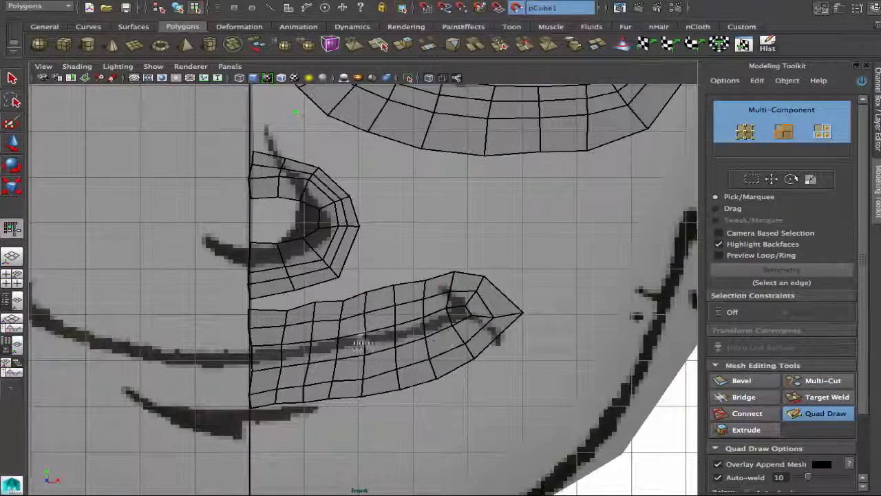
left_click_drag(284, 329, 289, 314, "shift")
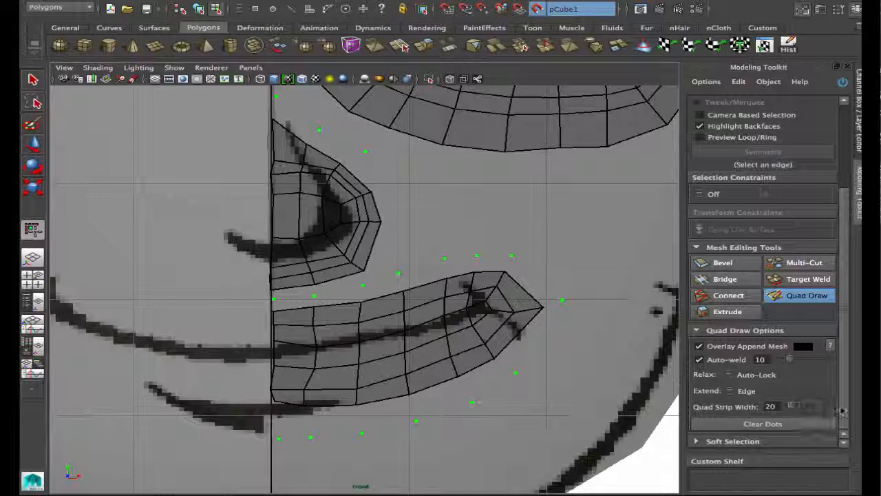
mouse_move(844, 398)
left_mouse_down()
mouse_move(844, 315)
mouse_move(845, 405)
left_mouse_up()
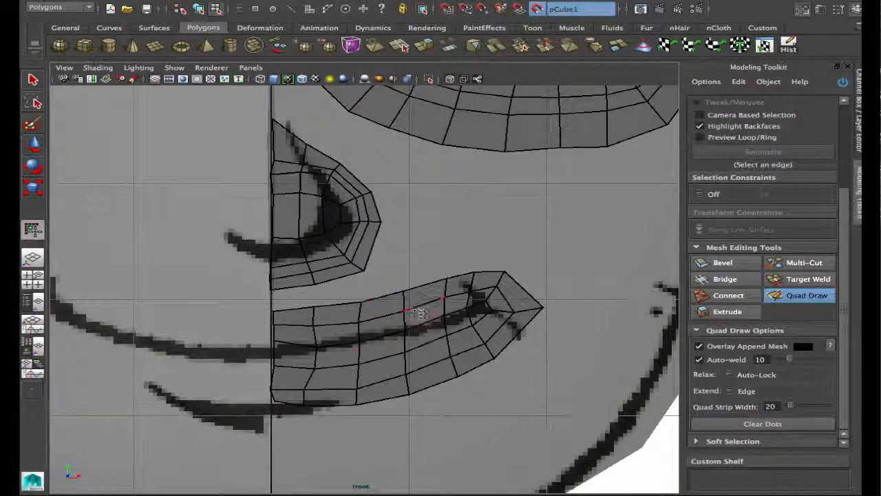
- Insert two edge loops across the lips near the centerline
left_click(335, 306, "ctrl")
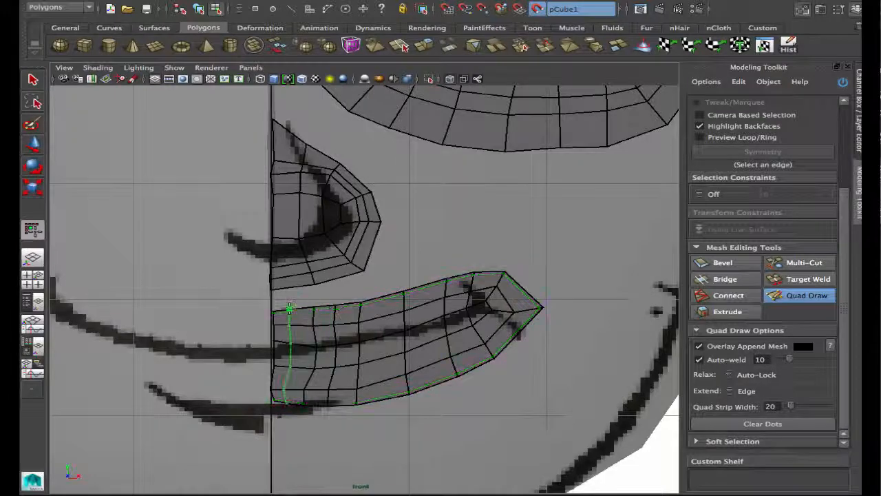
left_click(290, 308, "ctrl")
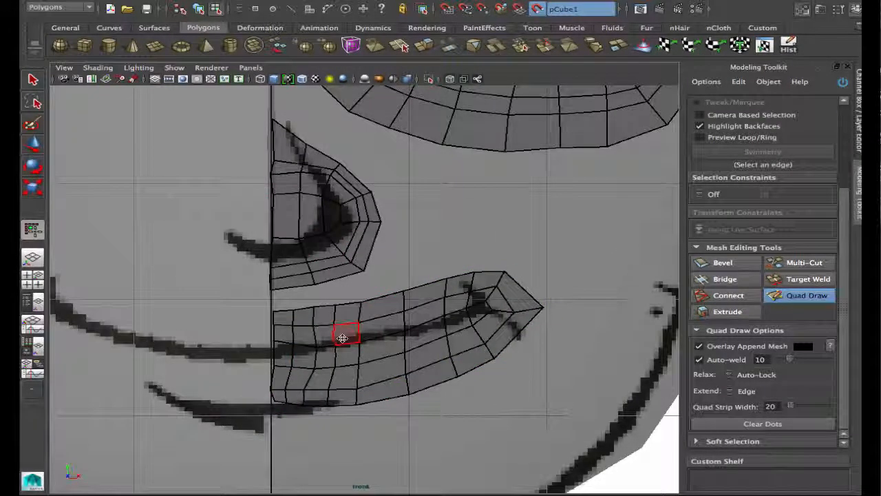
- Select each of the two inserted edge loops across the lips and remove it with Delete Edge/Vertex
right_click_drag(339, 338, 326, 256)
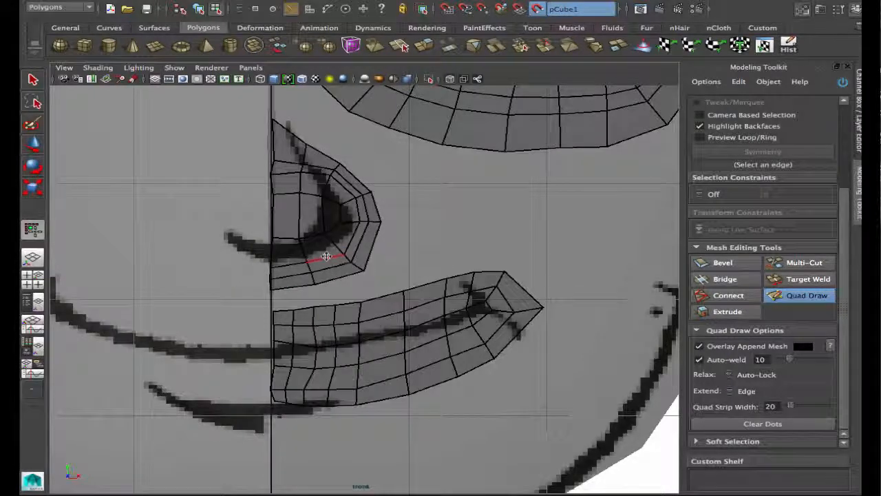
left_click(32, 79)
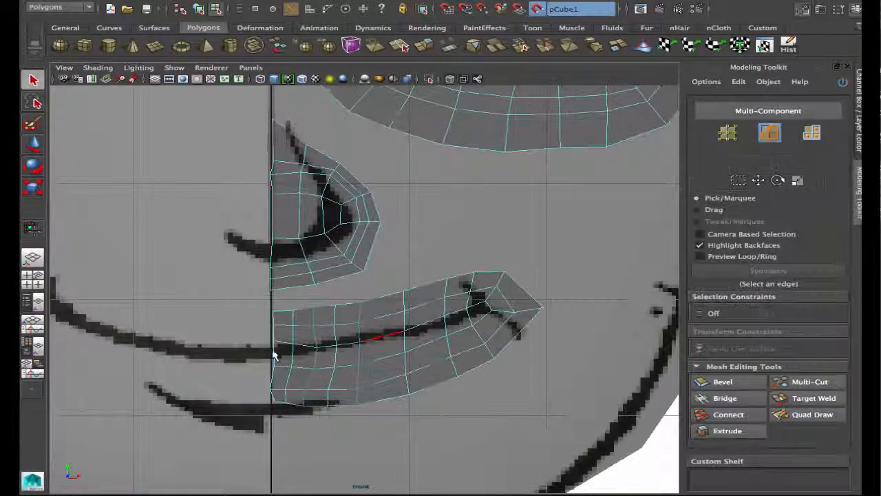
double_click(338, 335)
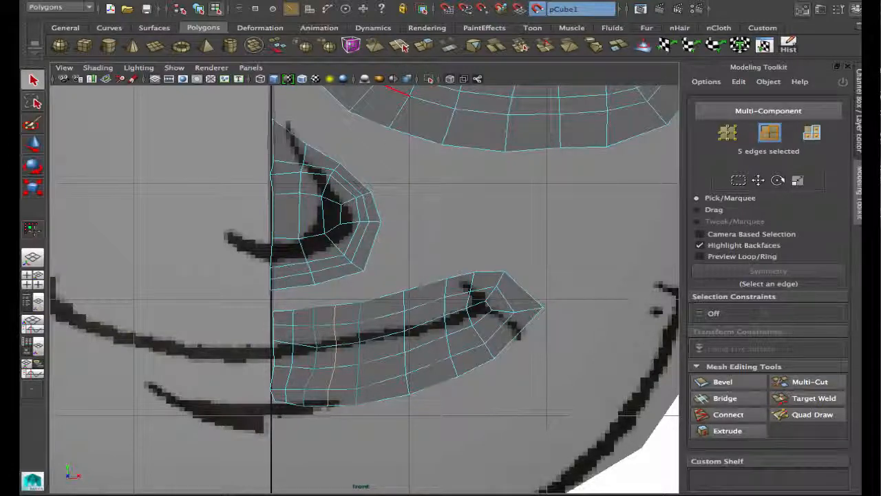
left_click(460, 1)
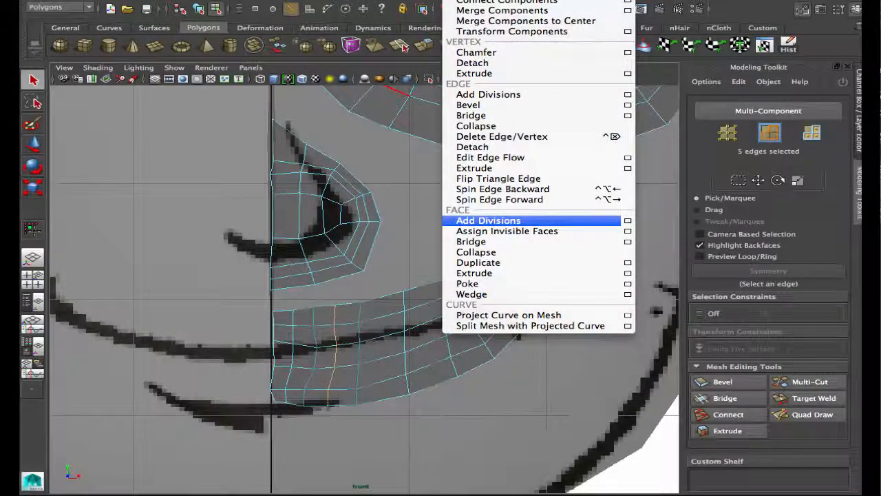
left_click(502, 137)
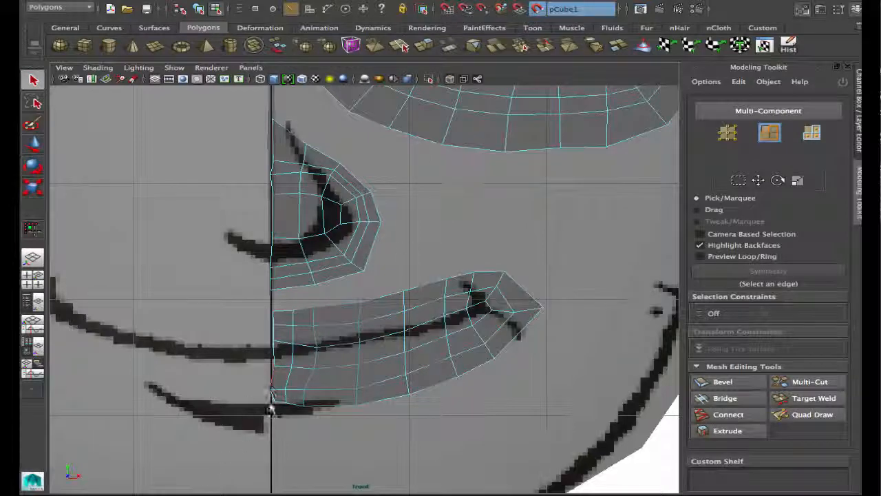
double_click(292, 356)
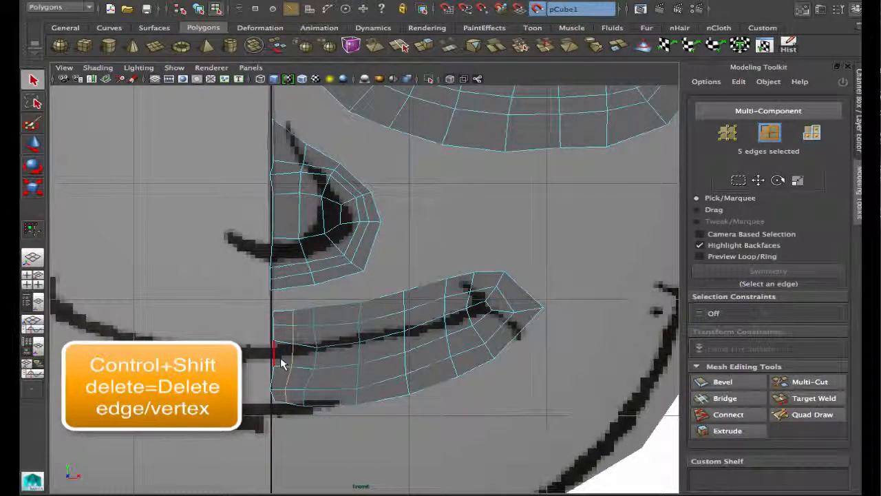
key("ctrl+shift+Delete")
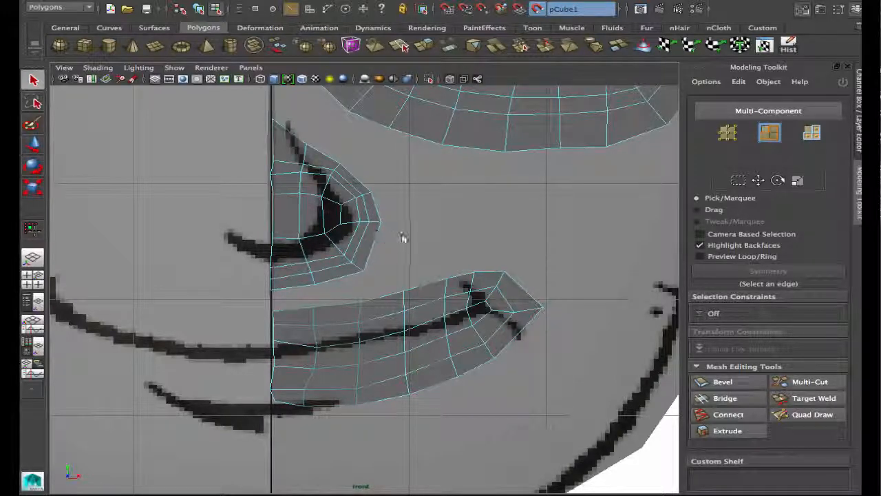
- Resume Quad Draw and place a new outer row of dots between the nose and upper lip, from the centerline toward the mouth corner
scroll(431, 269, "down", 4)
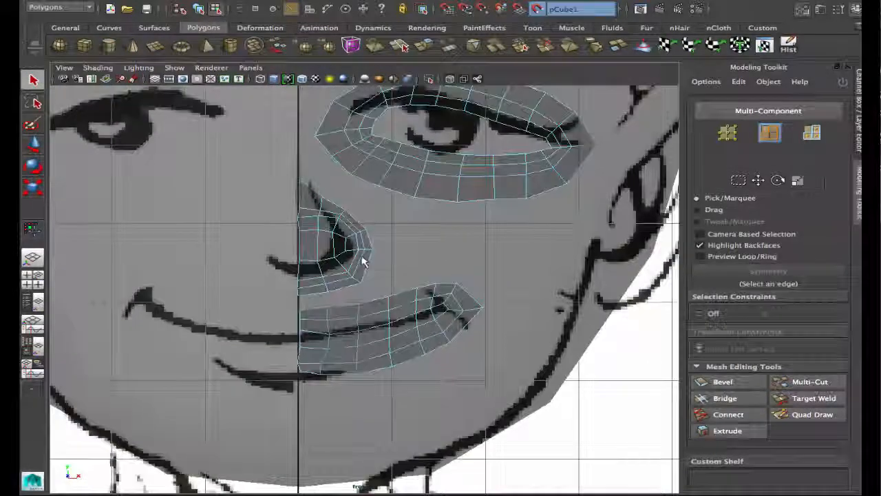
left_click(802, 414)
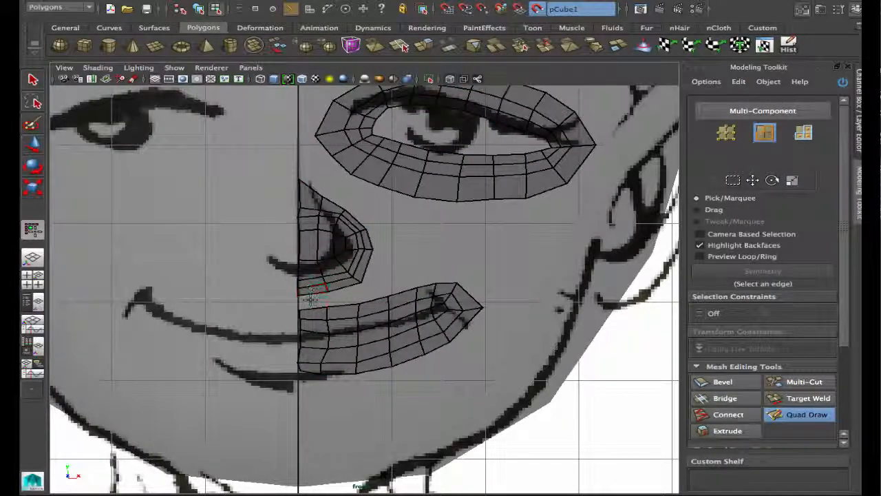
scroll(469, 327, "up", 3)
scroll(469, 327, "up", 2)
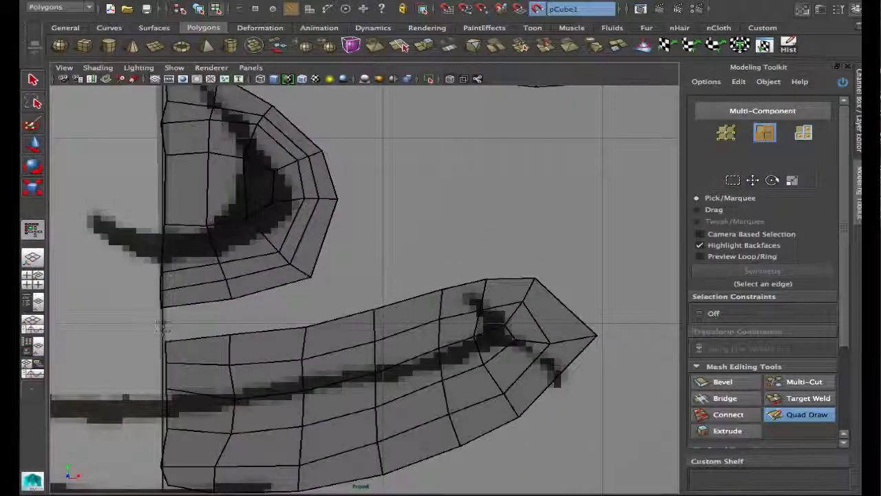
left_click(230, 315)
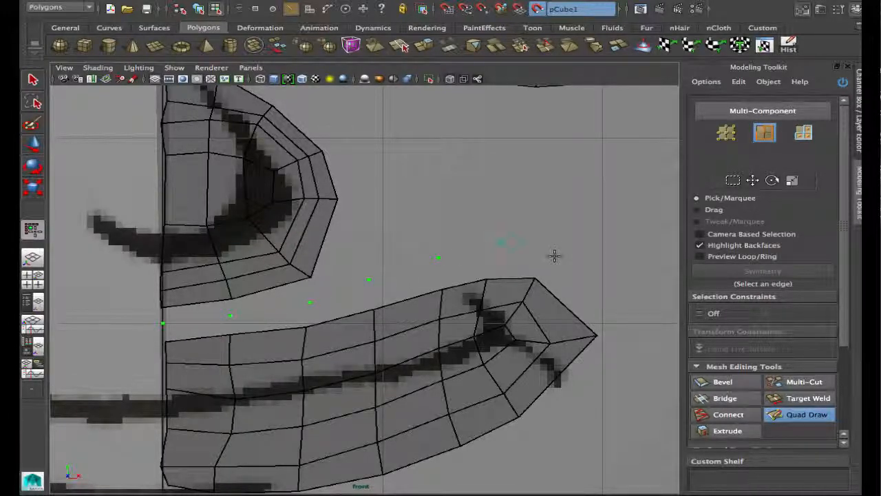
left_click(500, 242)
- Extend the outer row of dots past the mouth corner and back below the lower lip to the centerline
scroll(586, 416, "down", 5)
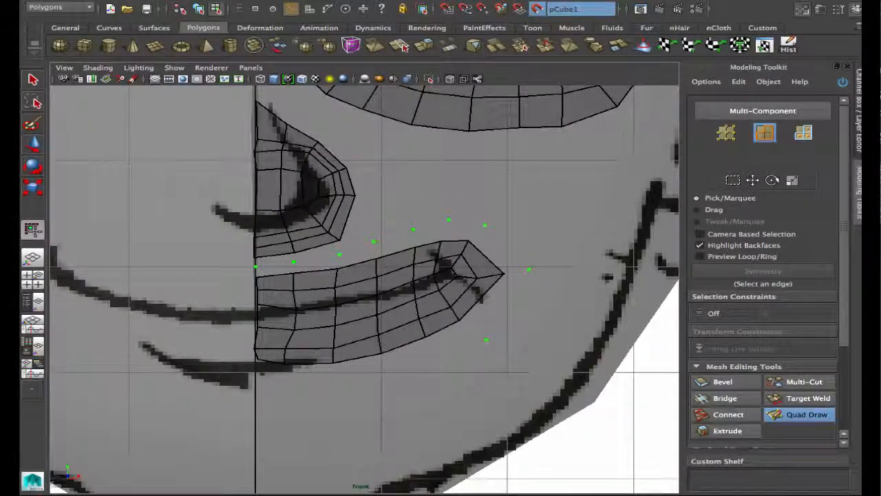
left_click(436, 365)
left_click(391, 378)
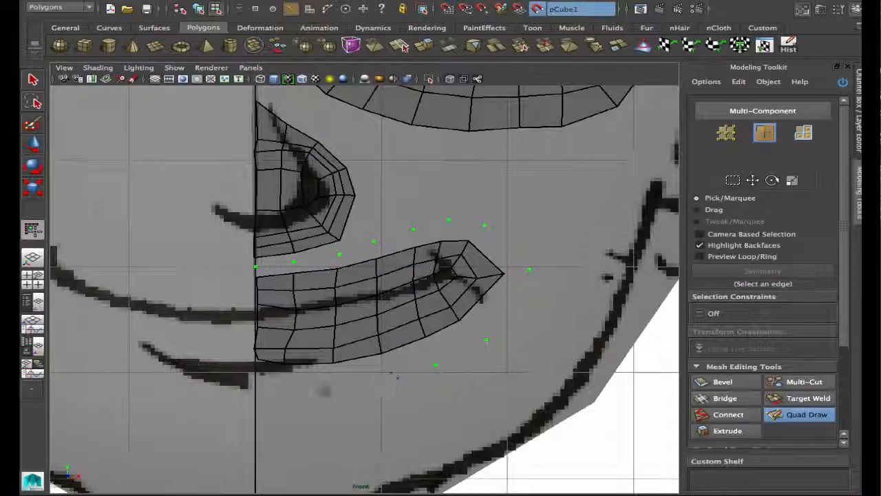
left_click(333, 391)
left_click(283, 397)
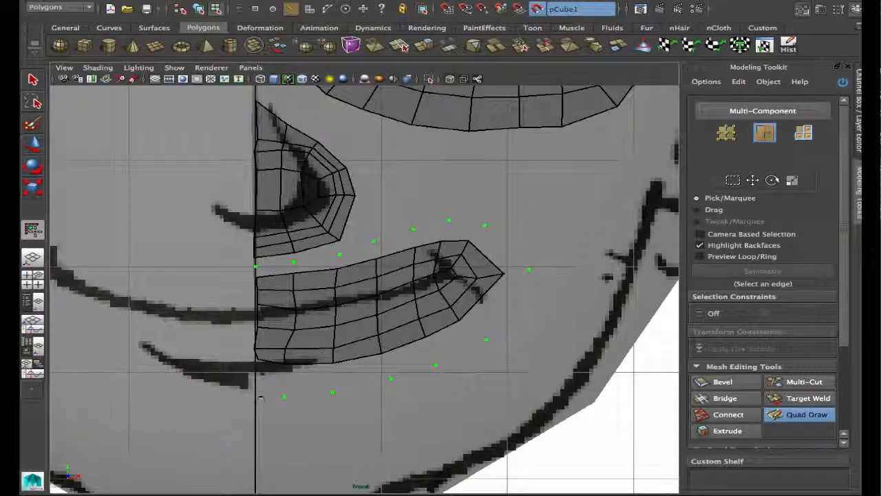
left_click(258, 397)
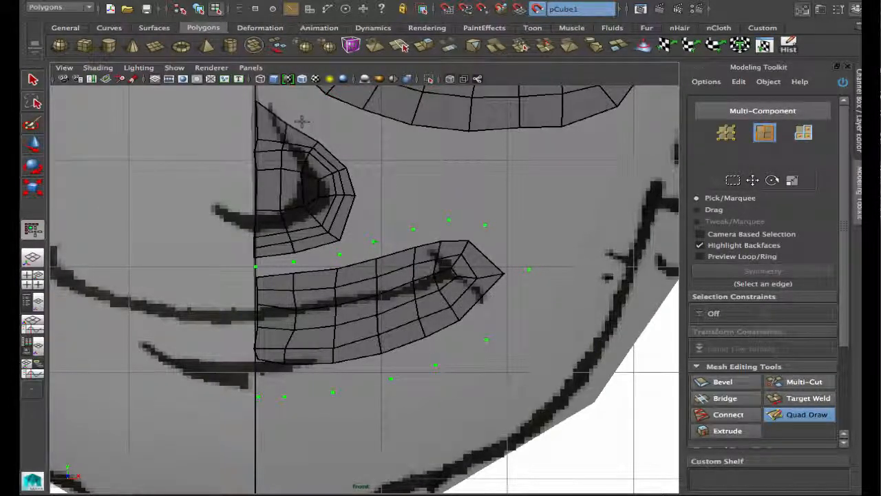
- Place a row of Quad Draw dots outside the nose loop, from the centerline above the nose down toward the cheek
middle_click_drag(304, 116, 307, 142, "alt")
middle_click_drag(265, 109, 288, 147, "alt")
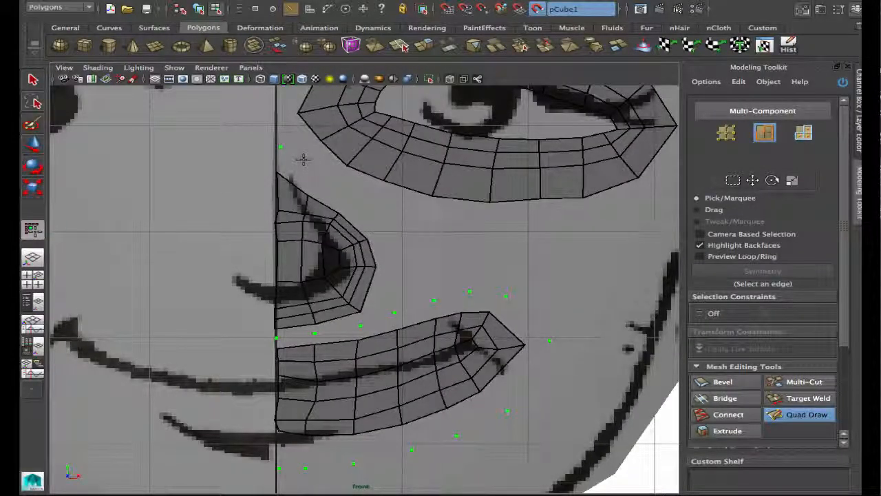
left_click(361, 198)
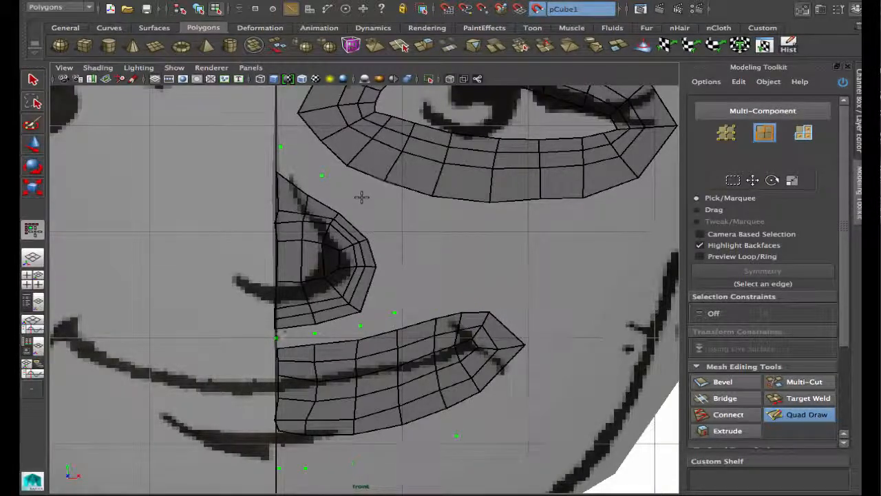
left_click(393, 228)
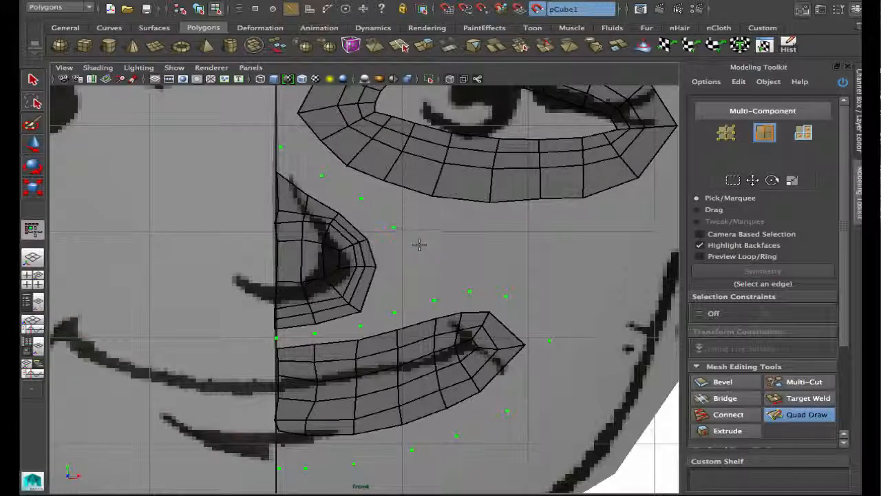
- Continue with a second outer row of dots above the mouth corner, around it, and back below the lower lip to the centerline
left_click(461, 263)
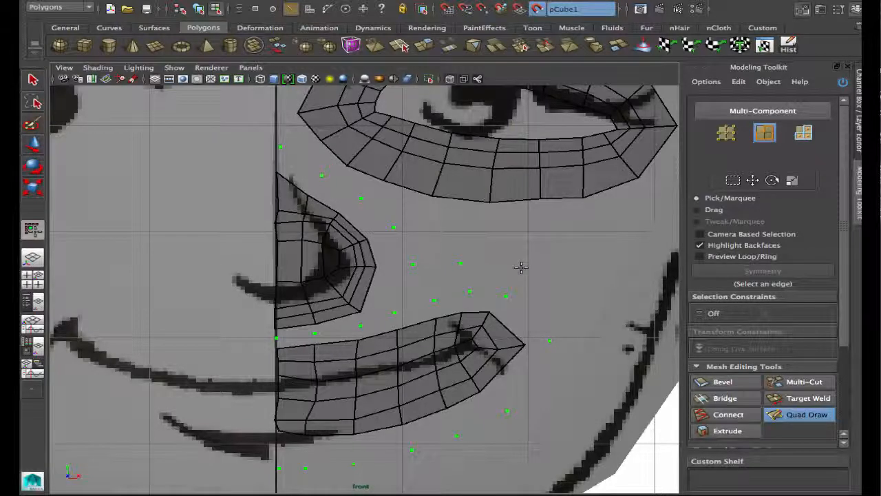
left_click(578, 326)
left_click(479, 468)
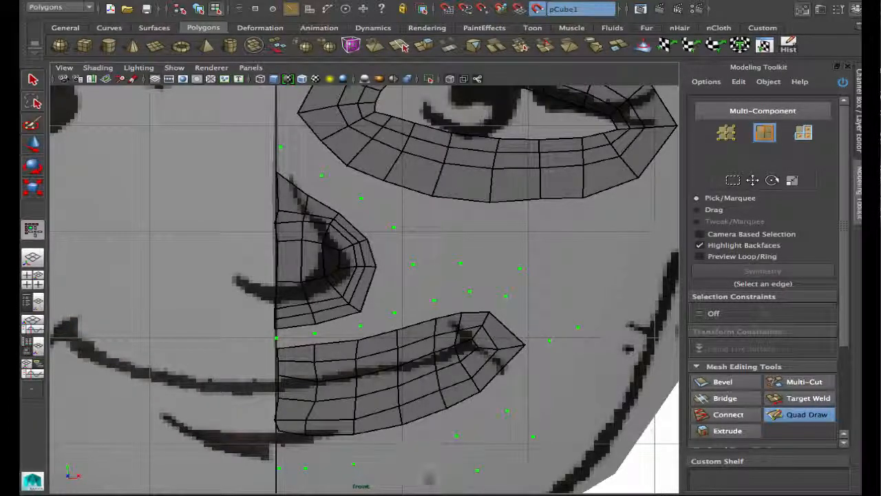
middle_click_drag(410, 474, 413, 417, "alt")
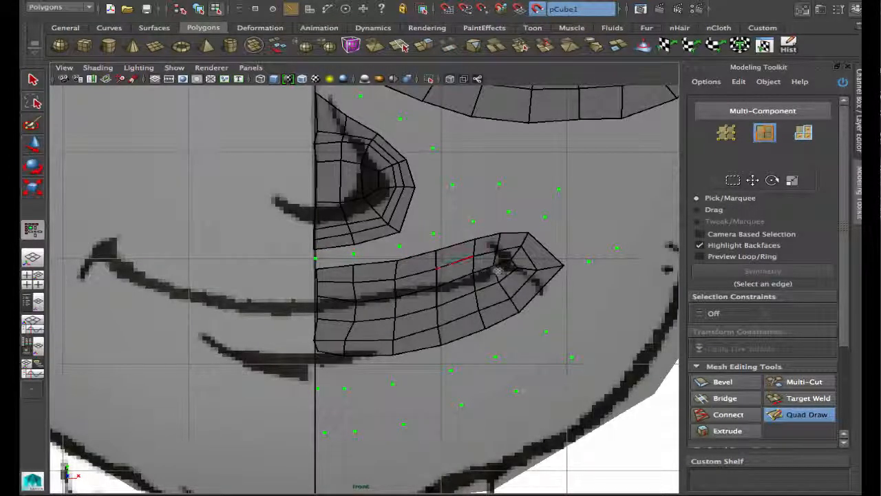
- Fill quads between the nose loop and its outer dots, from the centerline around the nostril to its underside
middle_click_drag(448, 235, 364, 262, "alt")
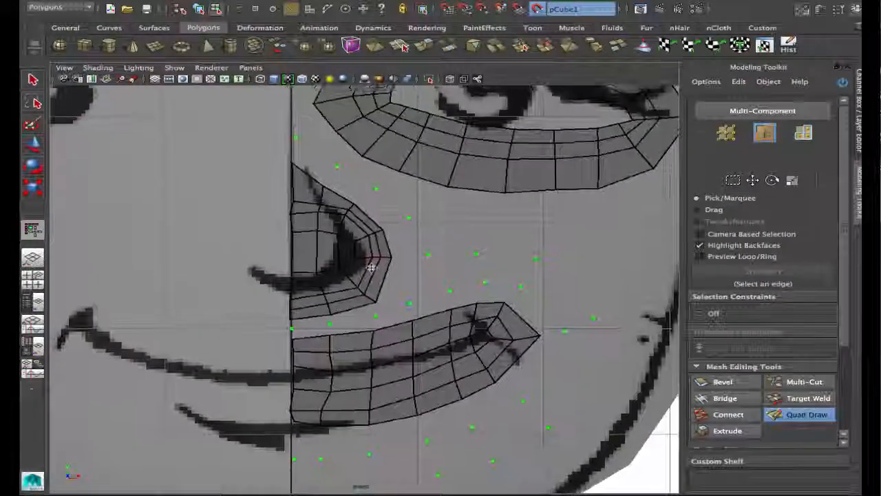
left_click(315, 160, "shift")
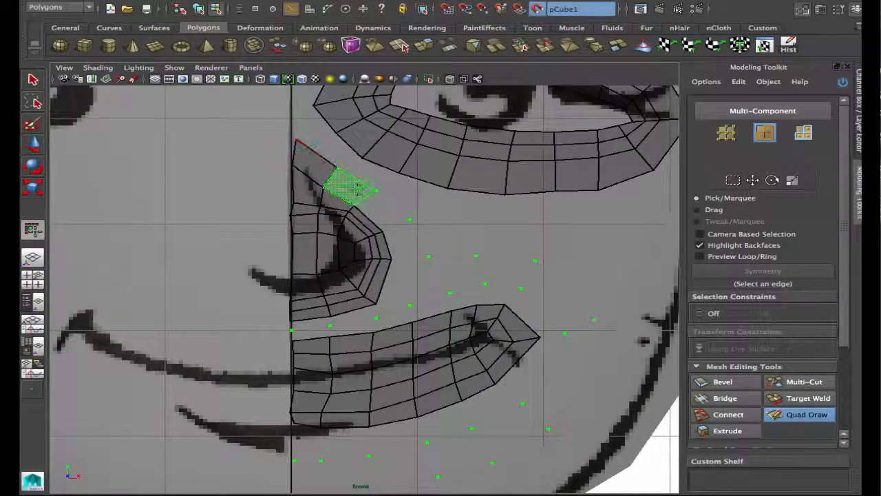
left_click(354, 187, "shift")
left_click(390, 210, "shift")
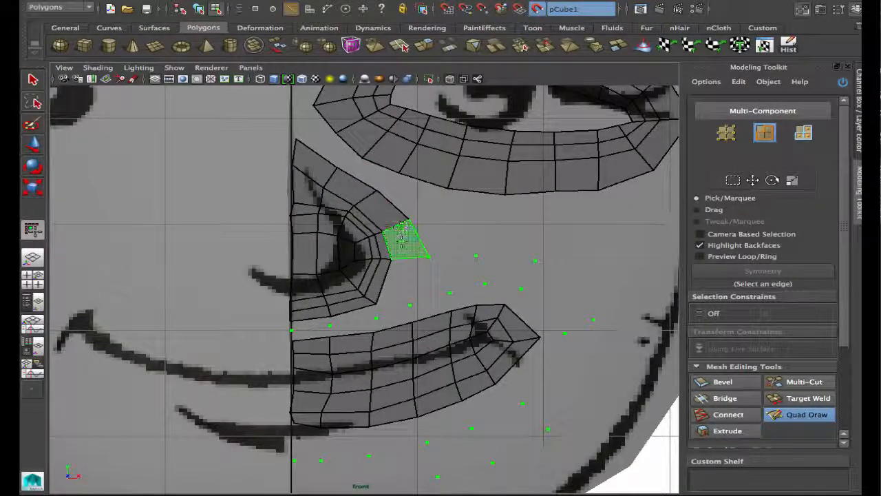
left_click(407, 240, "shift")
left_click(405, 278, "shift")
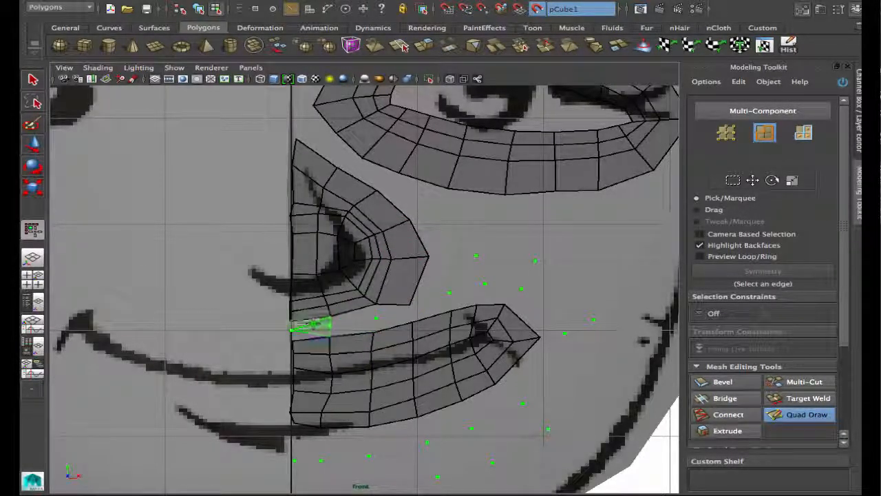
- Fill the two stacked quads beside the centerline between the base of the nose and the upper lip
left_click(310, 323, "shift")
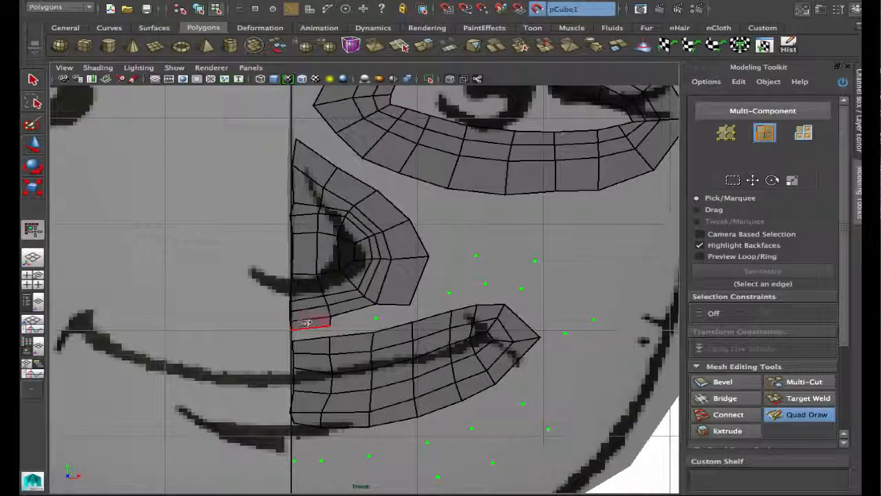
middle_click_drag(183, 342, 228, 312, "alt")
right_click_drag(228, 312, 546, 321, "alt")
right_click_drag(329, 314, 368, 313, "alt")
middle_click_drag(359, 312, 324, 310, "alt")
left_click(315, 318, "shift")
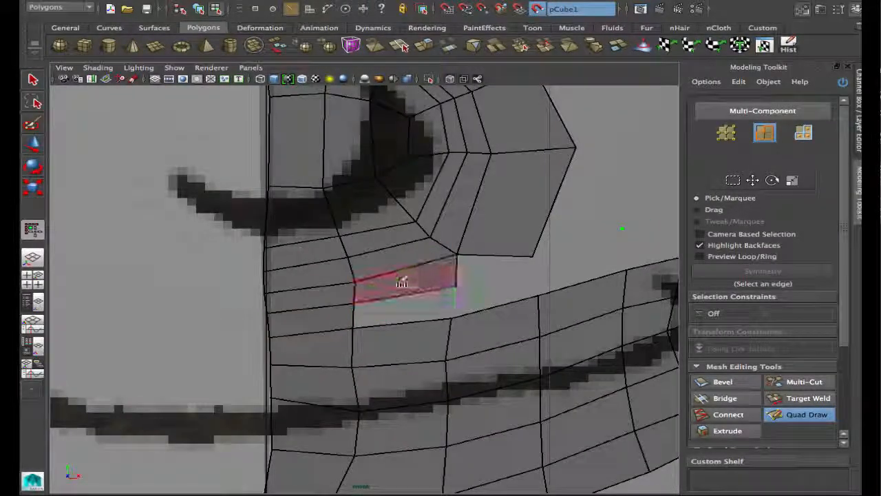
- Fill the rest of the gap between the nose loop and upper lip, out to the outer dot beside the nostril
left_click(403, 280, "shift")
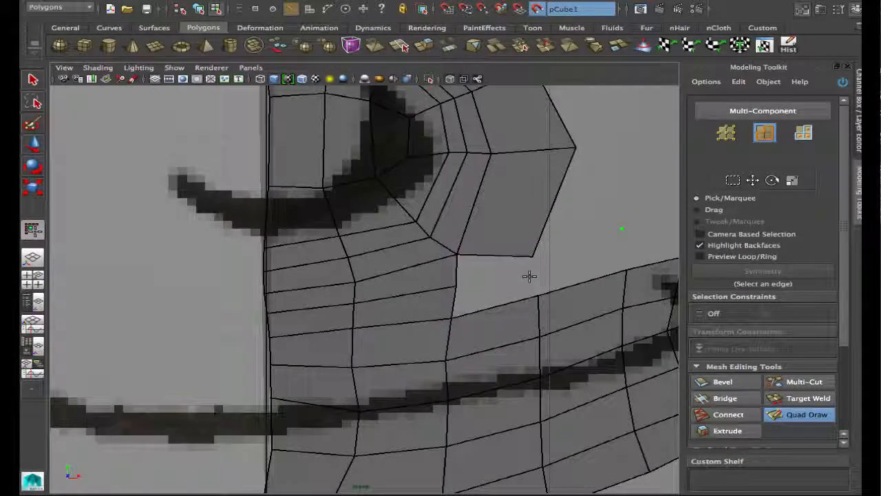
left_click(486, 267, "shift")
left_click(482, 294, "shift")
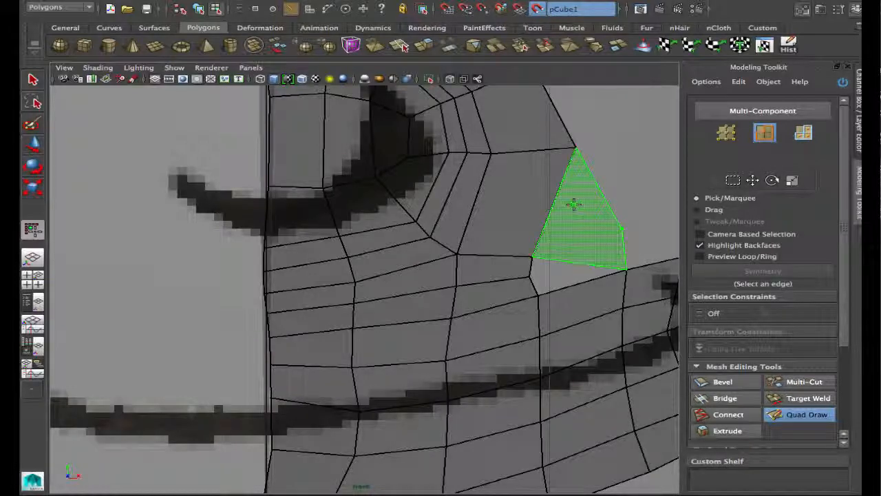
left_click(559, 228, "shift")
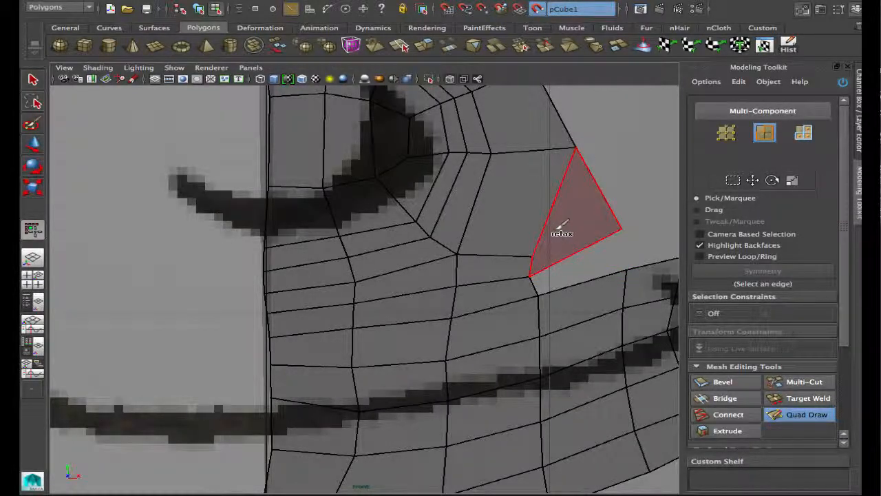
left_click(582, 263, "shift")
- Fill the first outer row of quads above the upper lip and around the mouth corner
scroll(479, 292, "down", 5)
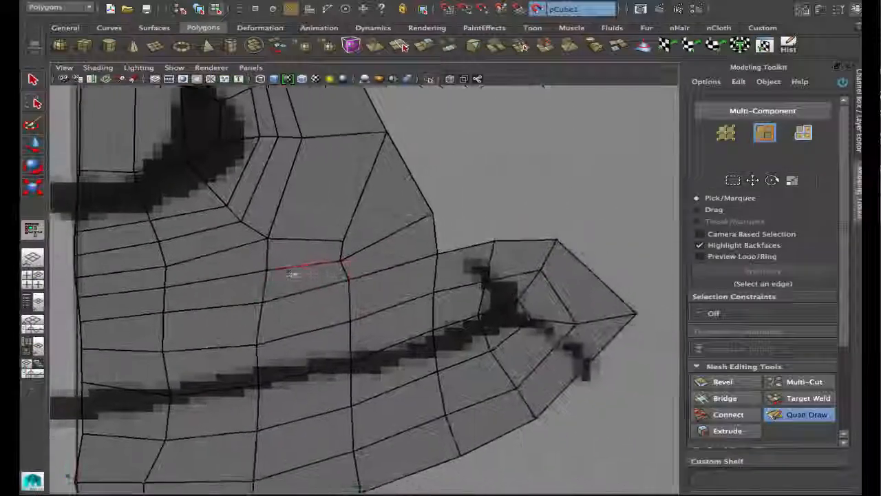
left_click(355, 240, "shift")
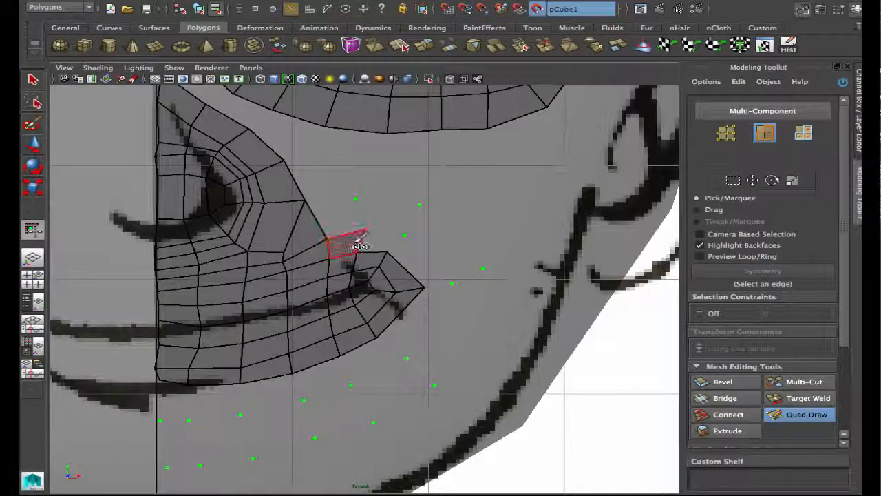
left_click(384, 241, "shift")
left_click(427, 267, "shift")
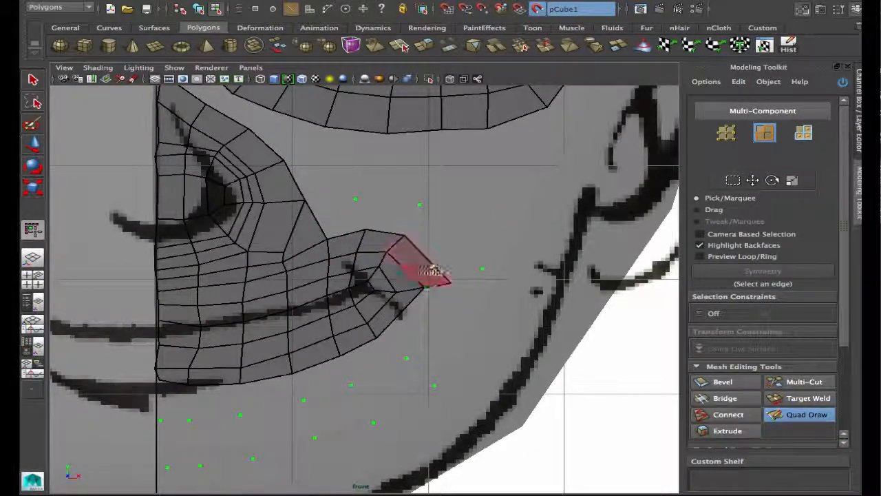
left_click(411, 329, "shift")
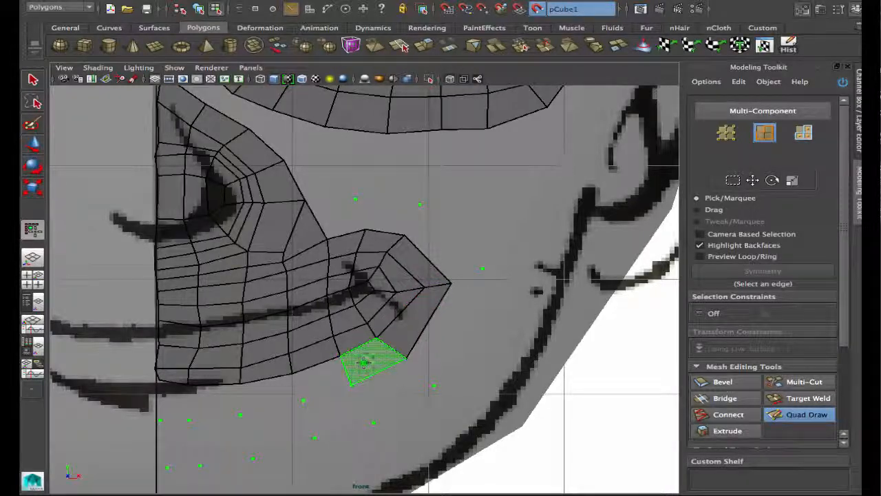
- Fill the first outer row of quads below the lower lip, from the mouth corner back to the centerline
left_click(364, 360, "shift")
left_click(315, 374, "shift")
left_click(283, 389, "shift")
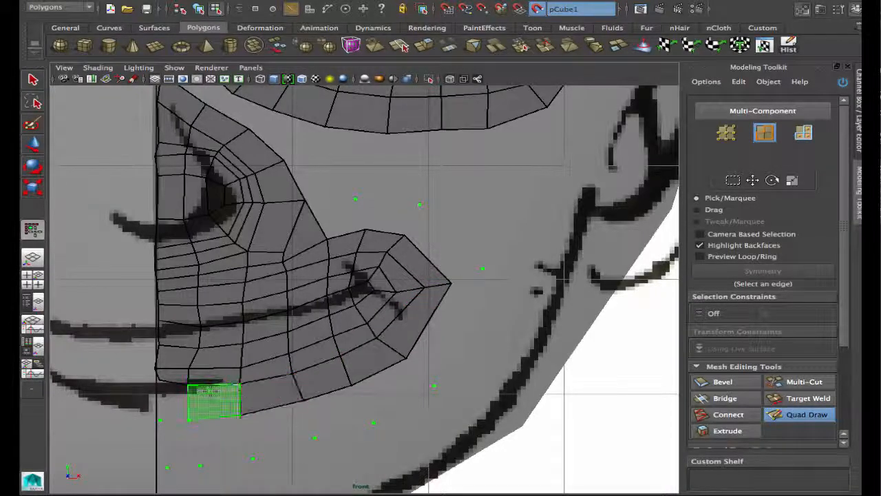
left_click(227, 396, "shift")
left_click(173, 402, "shift")
- Fill the second outer row of quads on the chin, from the centerline out to below the mouth corner
middle_click_drag(198, 372, 238, 298, "alt")
left_click(218, 378, "shift")
left_click(256, 365, "shift")
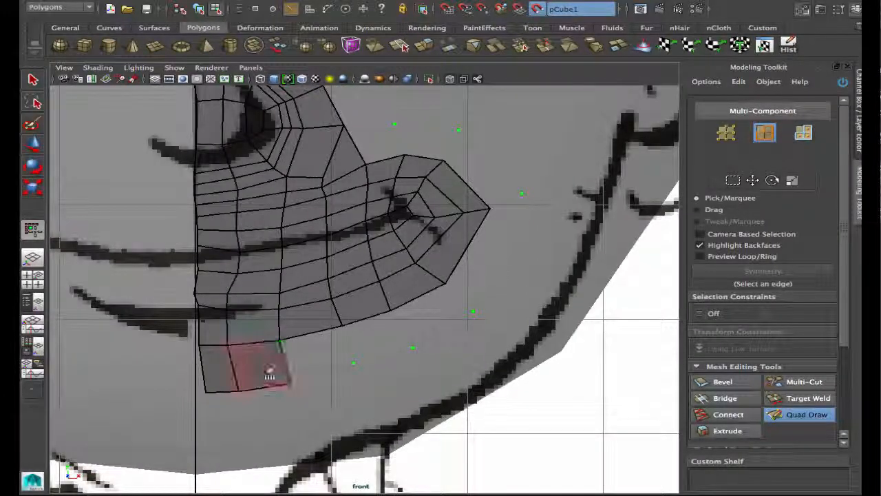
left_click(313, 361, "shift")
left_click(356, 338, "shift")
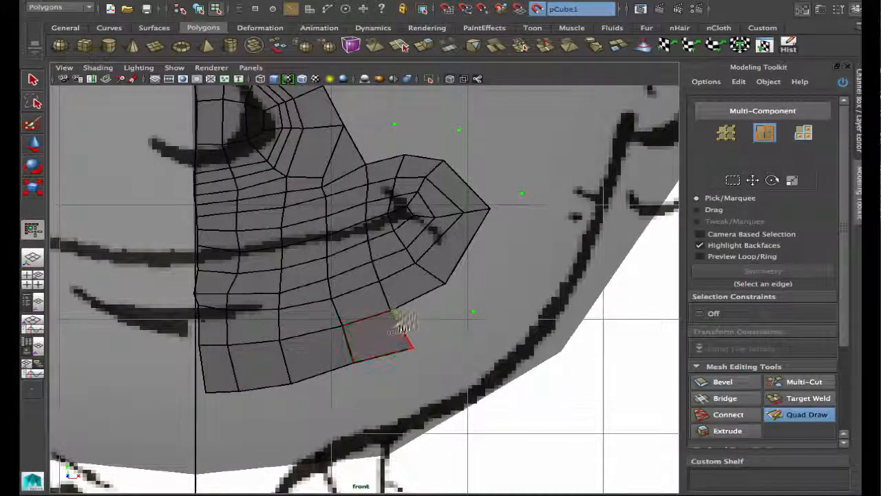
left_click(423, 317, "shift")
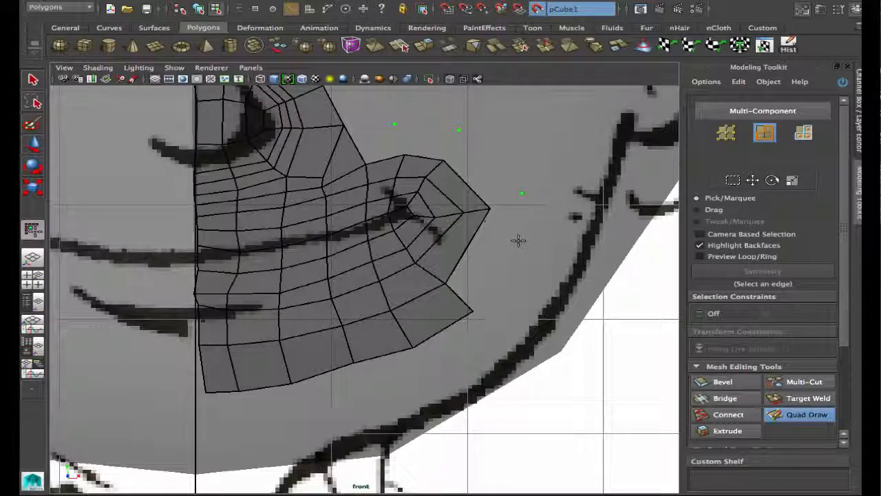
- Fill the second outer row of quads on the cheek, from the nose loop around the mouth corner to close the ring
middle_click_drag(468, 182, 484, 256, "alt")
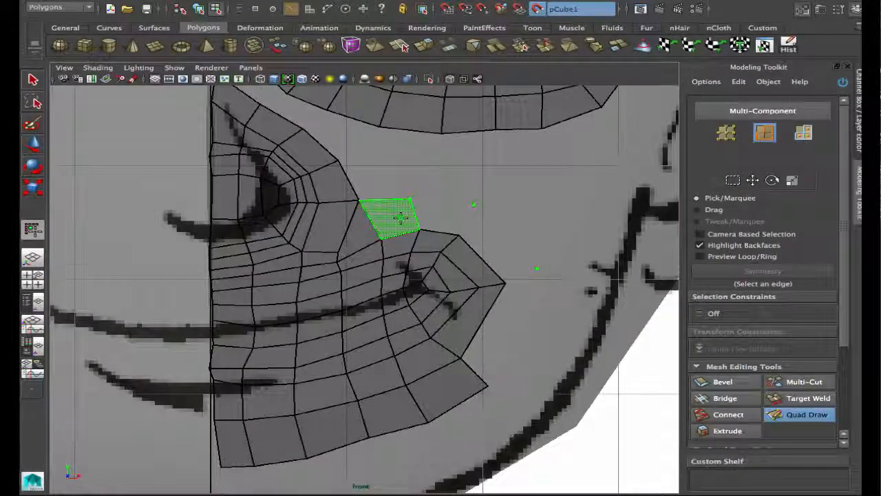
left_click(401, 218, "shift")
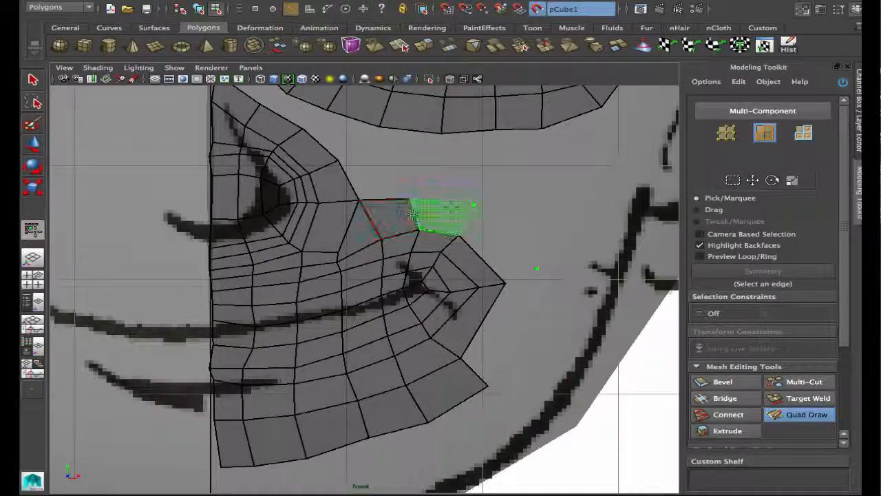
left_click(444, 215, "shift")
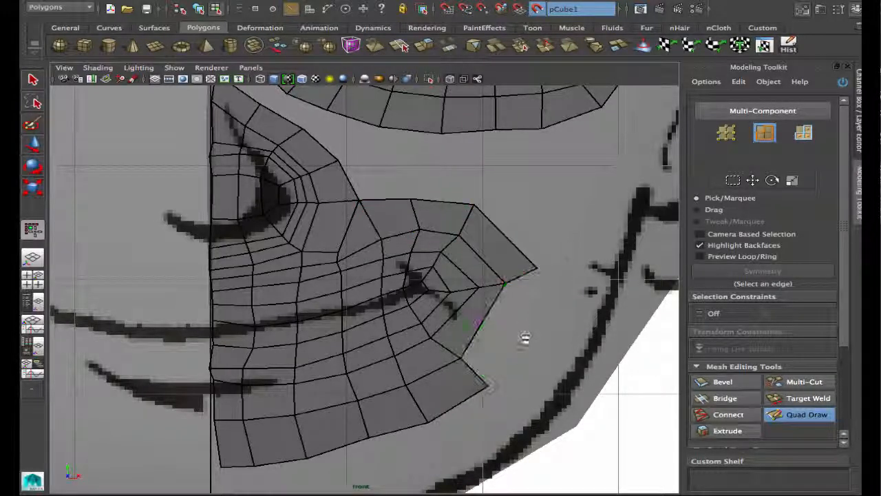
left_click(512, 317, "shift")
- Relax the vertices where the nose loop meets the mouth loops beside the nostril
right_click_drag(538, 338, 444, 317, "alt")
middle_click_drag(445, 316, 450, 337, "alt")
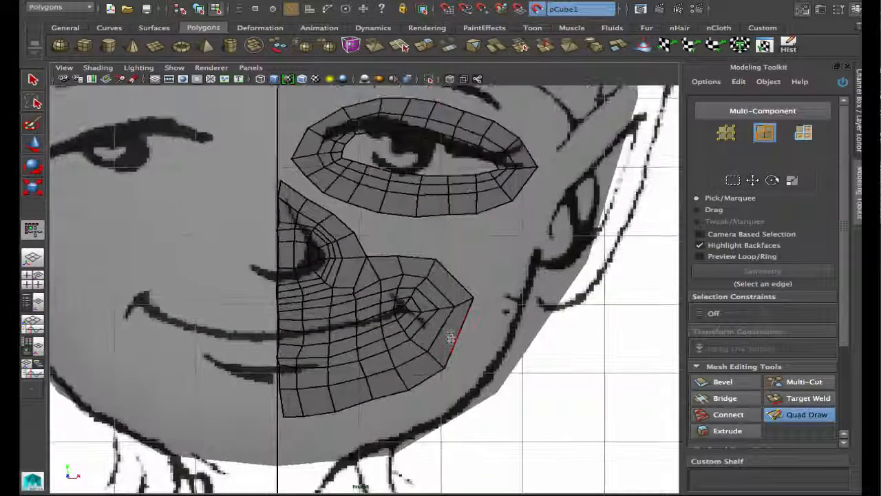
right_click_drag(451, 337, 493, 308, "alt")
middle_click_drag(493, 307, 558, 299, "alt")
right_click(432, 278)
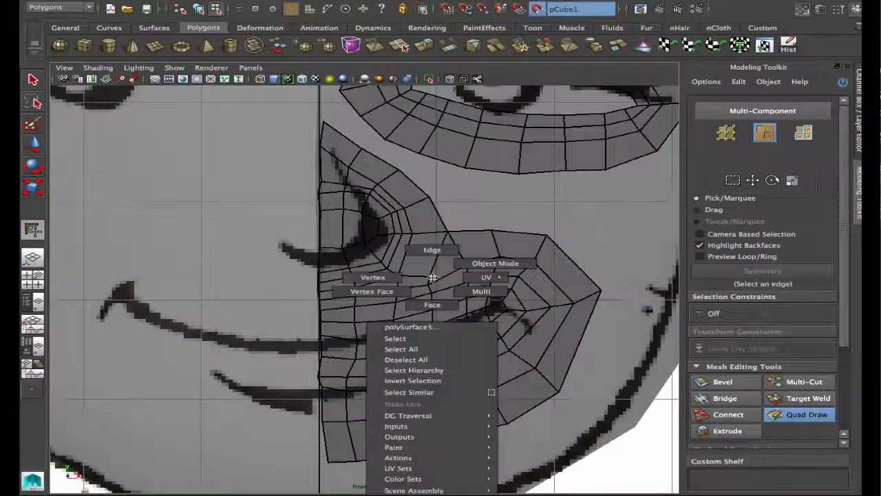
key("shift")
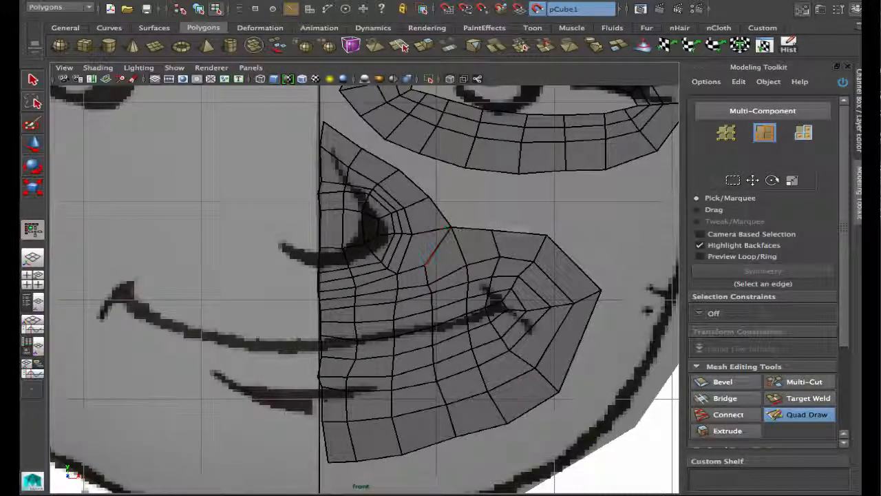
- Place a row of dots between the eye loop and nose, from the nose bridge to the cheek, undoing and re-placing the topmost dot higher
scroll(384, 265, "down", 4)
middle_click_drag(375, 276, 355, 327, "alt")
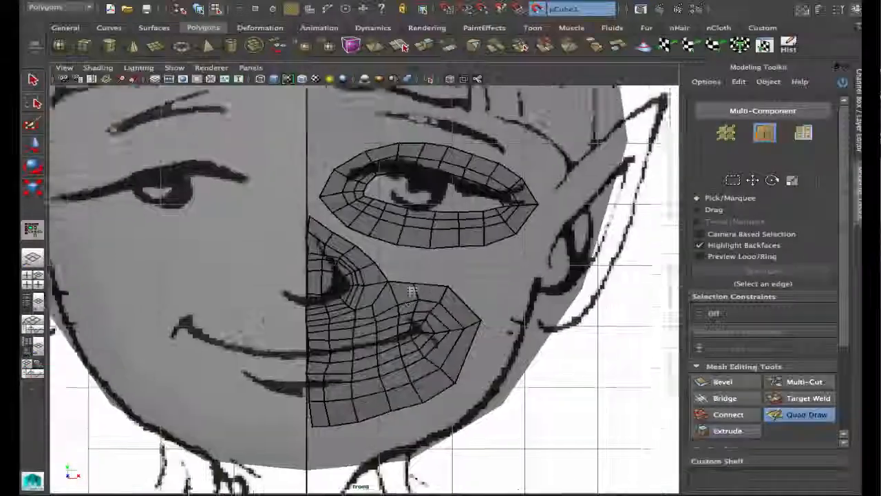
scroll(413, 331, "up", 4)
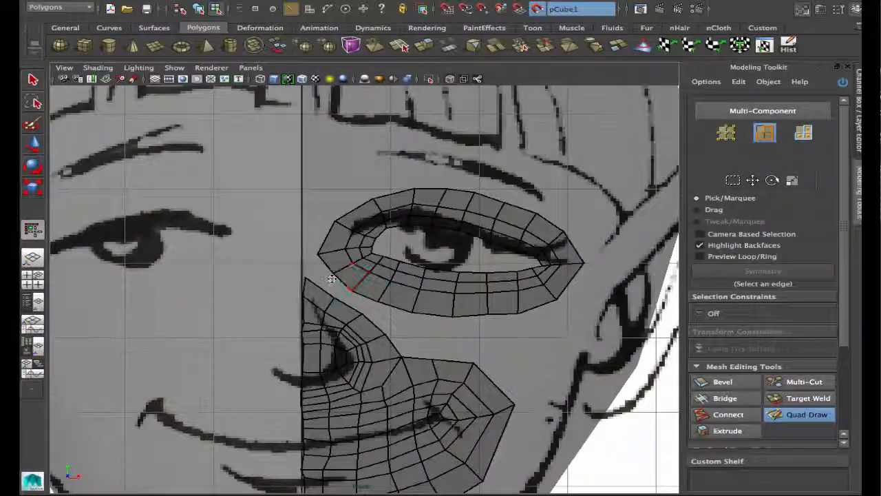
key("shift")
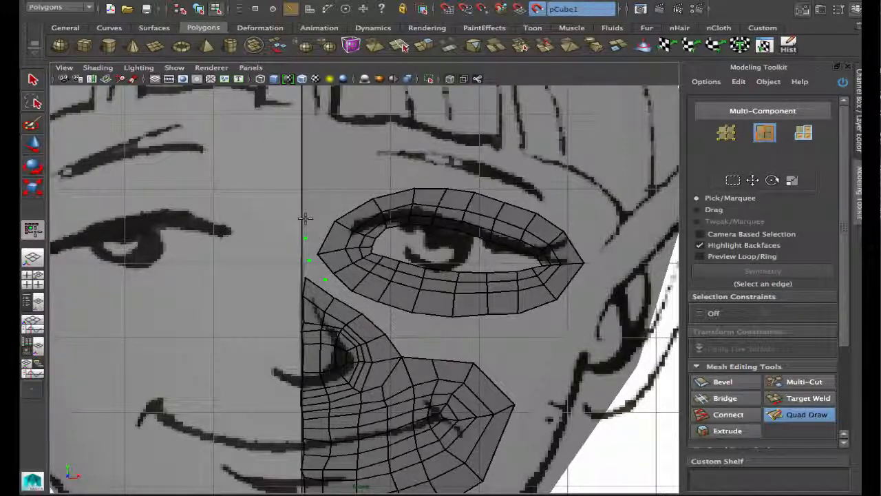
key("ctrl+z")
left_click(307, 222)
left_click(348, 296)
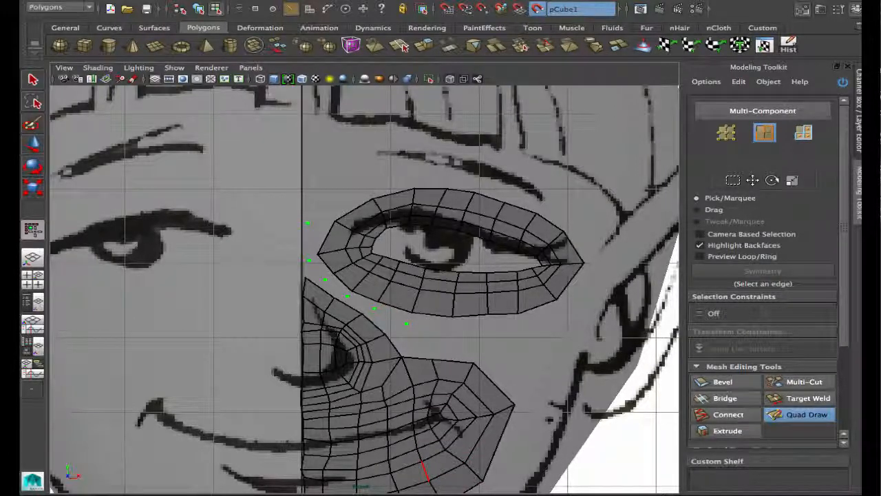
- Switch to the image viewer with the annotated face sketch and reposition its window to examine the planned edge flow
key("super+Tab")
mouse_move(581, 394)
left_mouse_down()
mouse_move(417, 189)
mouse_move(376, 22)
left_mouse_up()
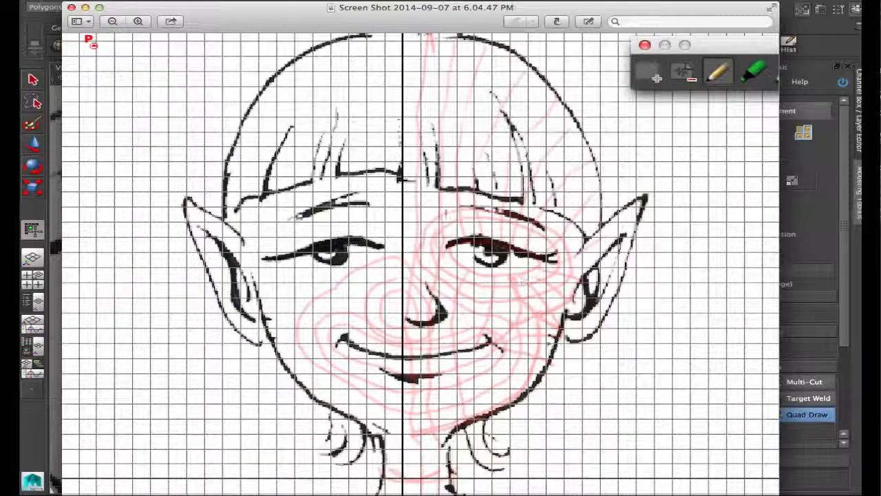
mouse_move(231, 13)
left_mouse_down()
mouse_move(162, 7)
mouse_move(238, 221)
mouse_move(285, 1)
left_mouse_up()
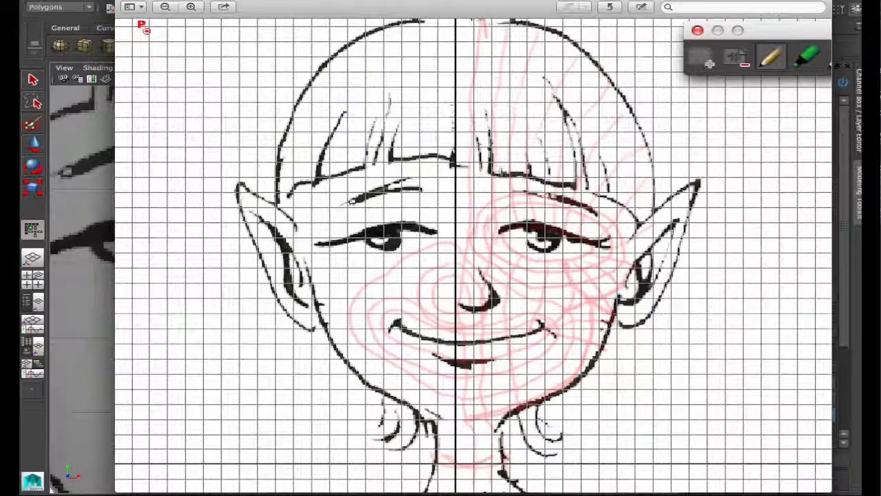
- Move the reference sketch aside, return to Maya and continue the row of dots across the outer cheek and along the jaw to the chin
left_click_drag(329, 0, 313, 250)
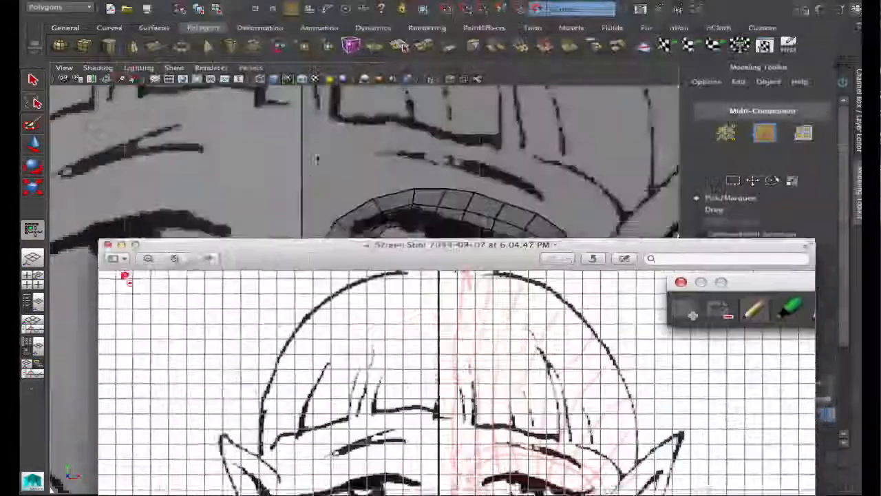
left_click(317, 158)
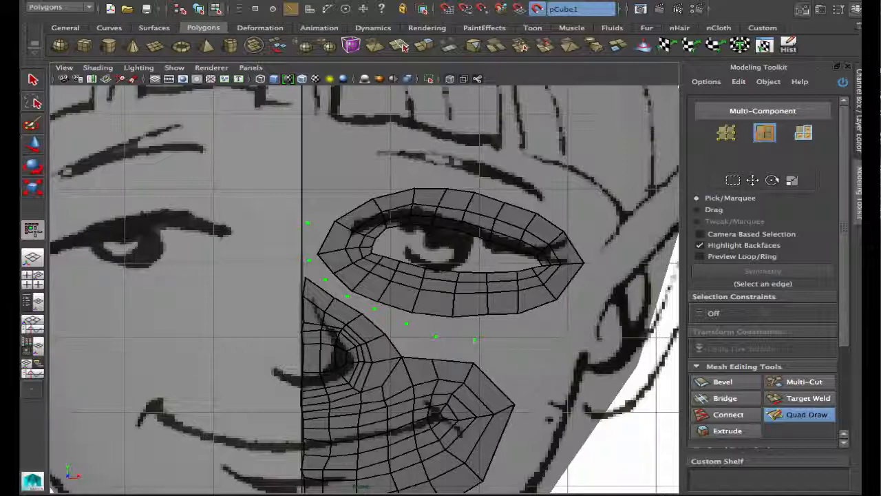
left_click(521, 360)
left_click_drag(500, 373, 478, 360, "alt")
middle_click_drag(512, 407, 443, 307, "alt")
left_click(471, 306)
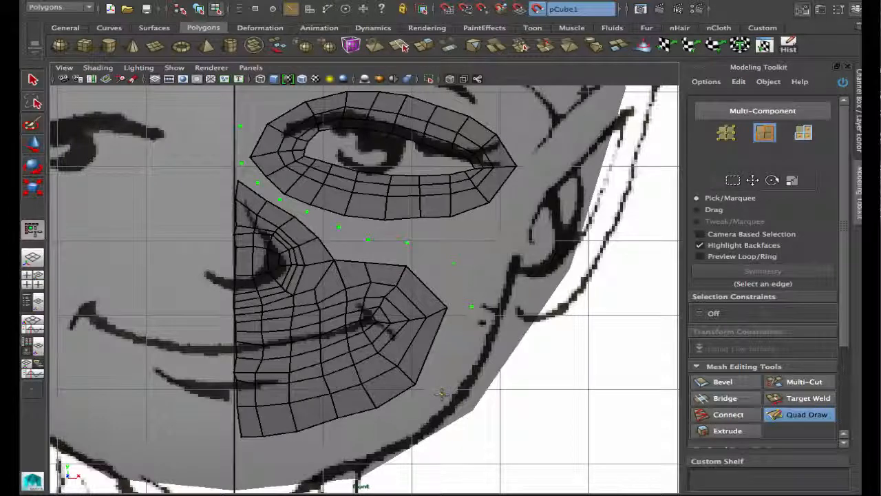
left_click(441, 392)
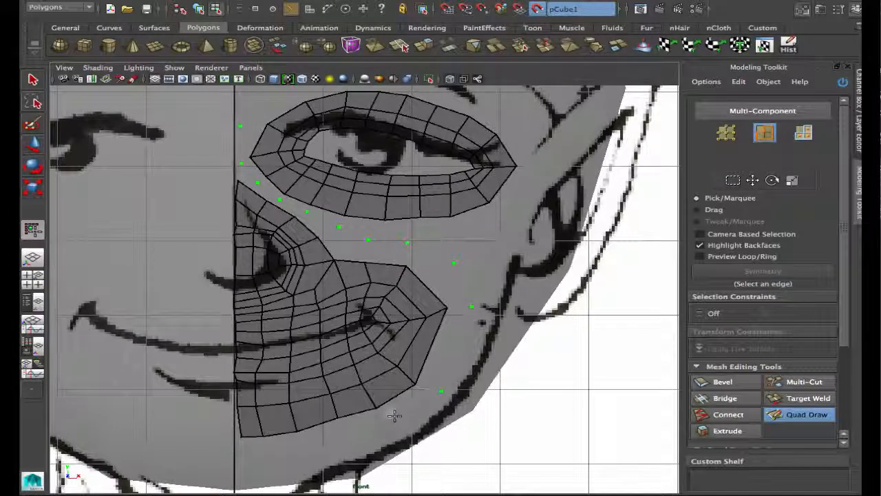
left_click(348, 447)
left_click(241, 466)
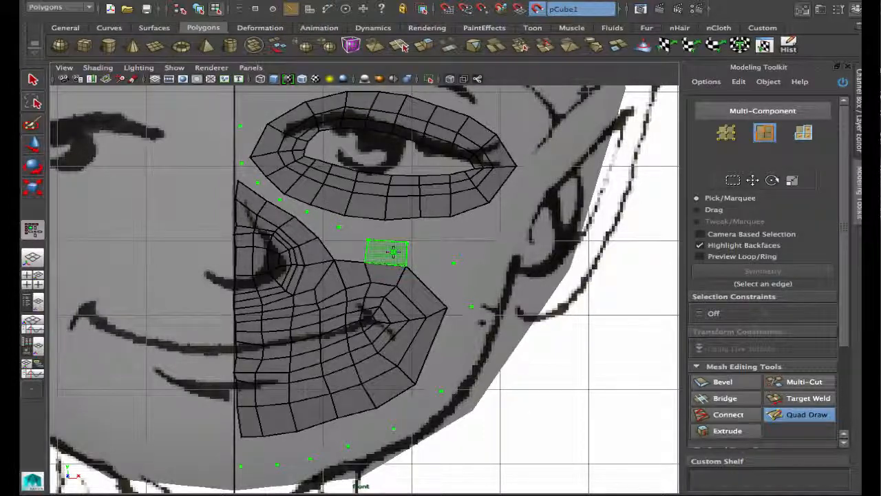
- Fill the next outer ring of quads from the cheek around the mouth corner and along the jaw to the chin
left_click(390, 252, "shift")
left_click(452, 266, "shift")
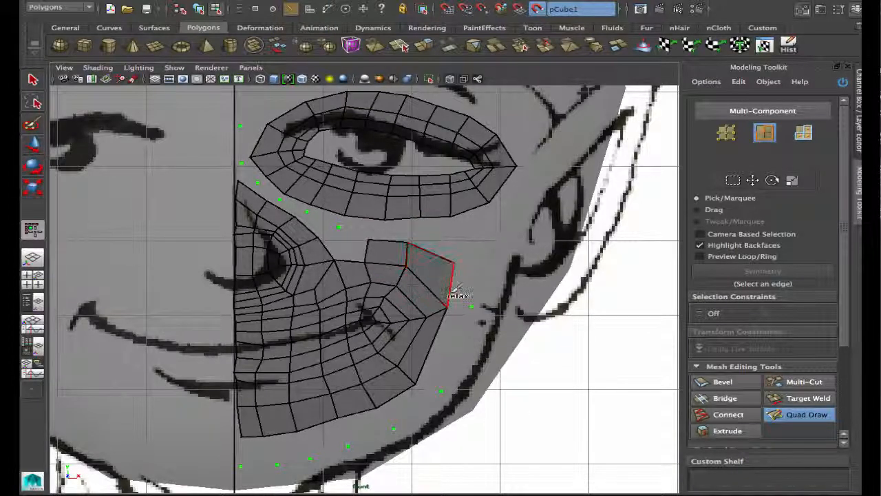
left_click(445, 336, "shift")
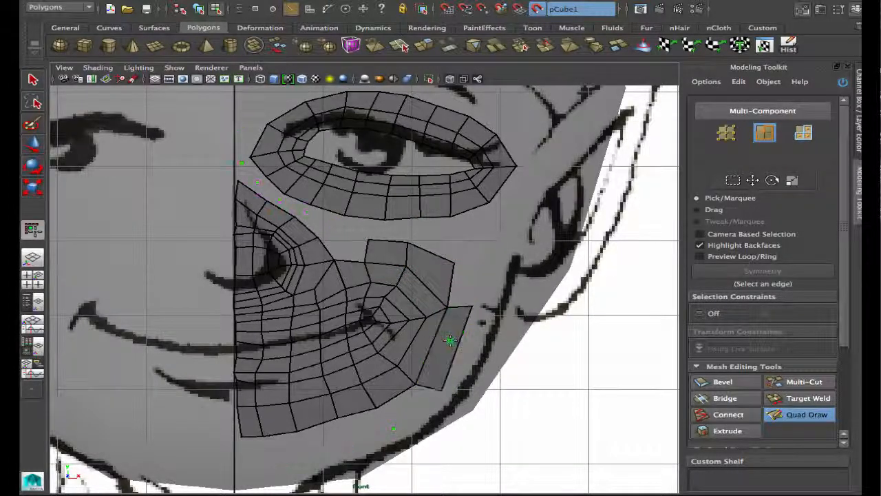
left_click(393, 414, "shift")
left_click(364, 425, "shift")
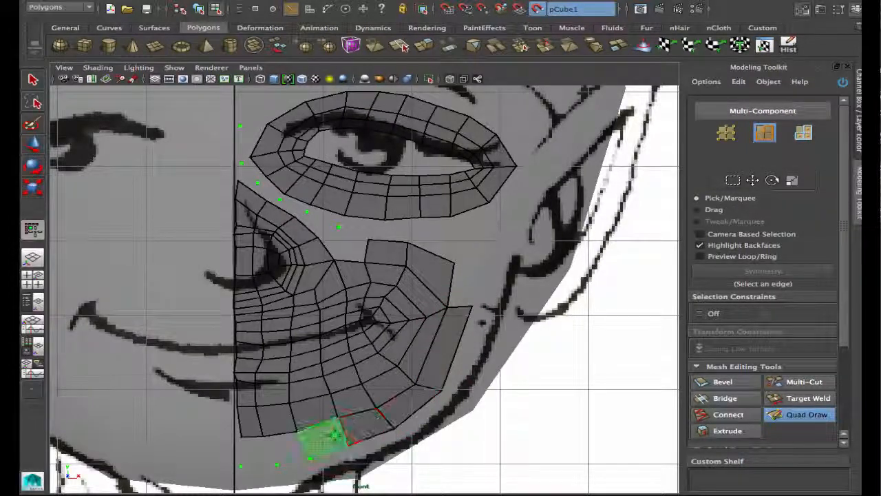
left_click(324, 436, "shift")
left_click(298, 448, "shift")
left_click(272, 451, "shift")
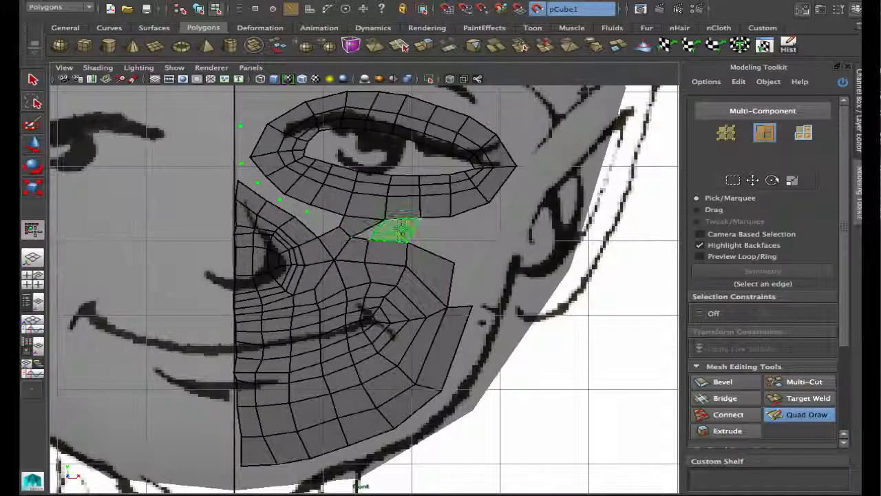
- Fill quads joining the upper cheek and the side of the nose to the lower edge of the eye loop
left_click(396, 230, "shift")
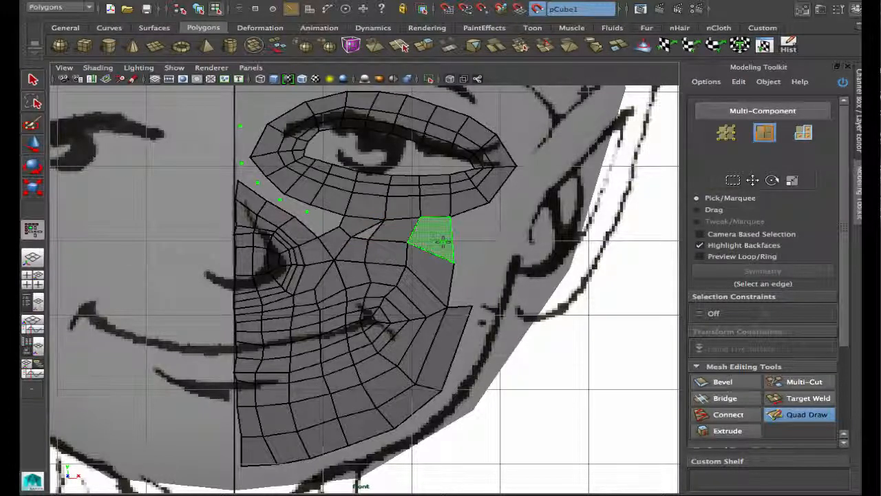
left_click(433, 237, "shift")
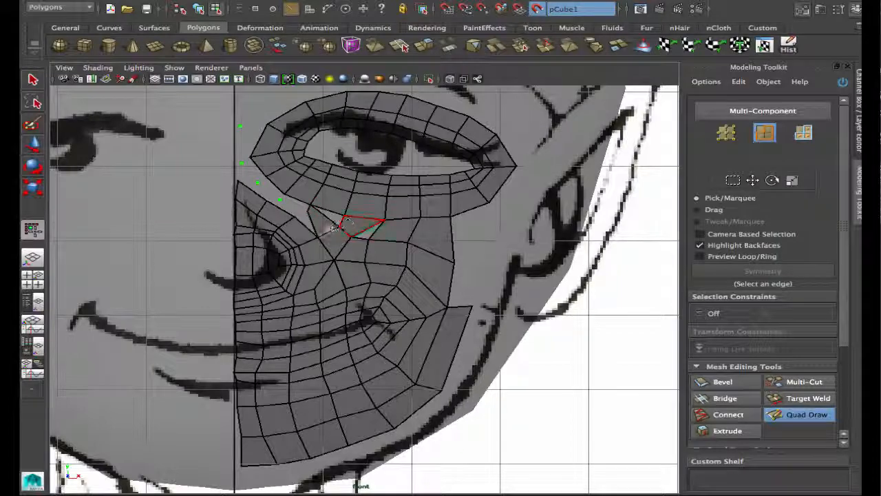
middle_click_drag(310, 221, 347, 292, "alt")
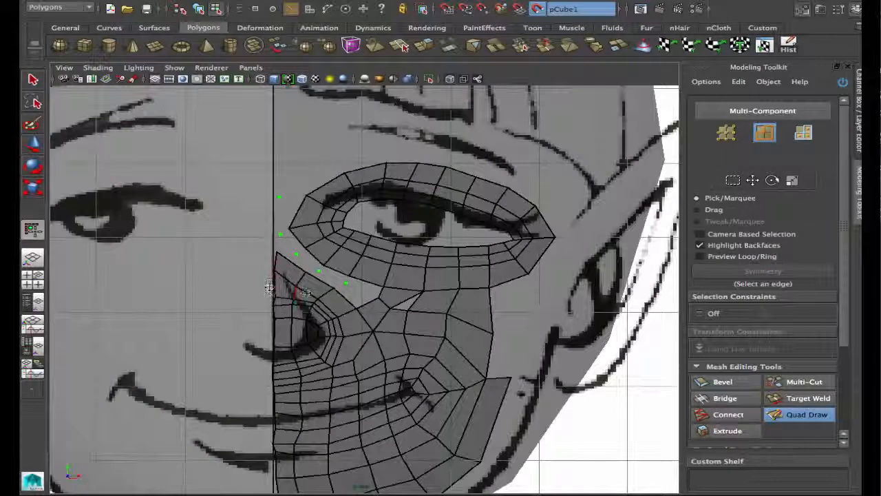
right_click_drag(342, 295, 495, 303, "alt")
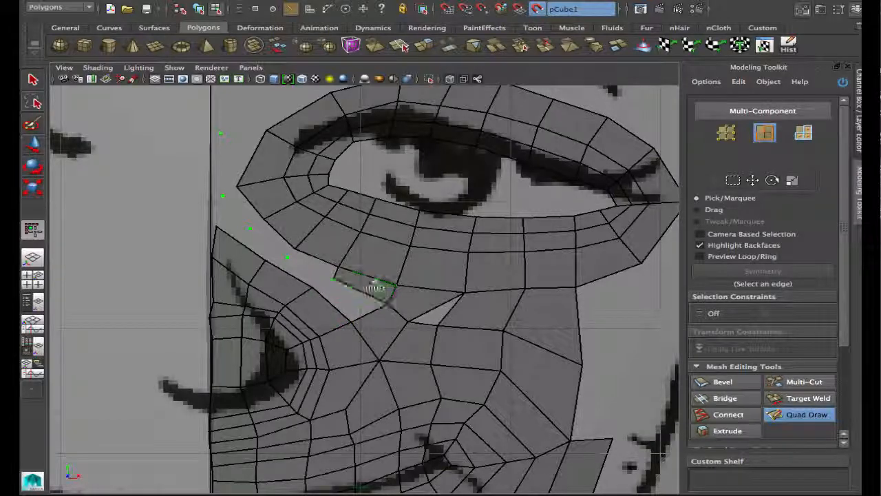
left_click(348, 298, "shift")
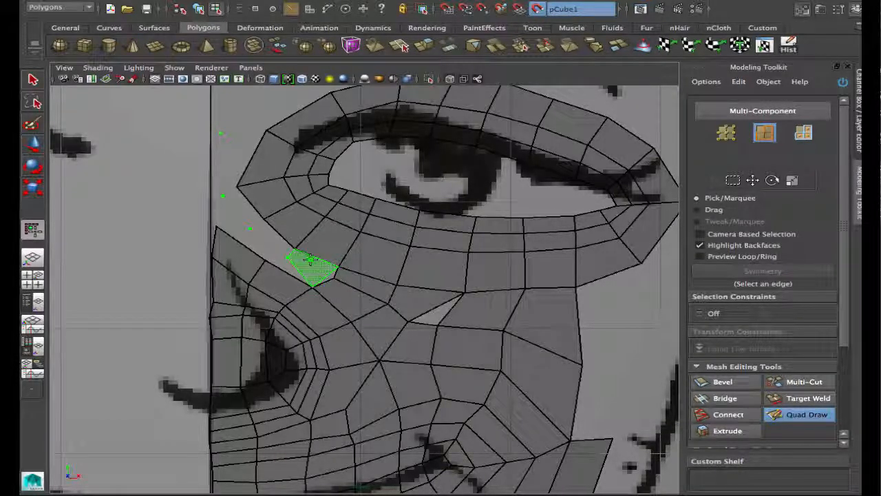
- Fill the remaining quads between the nose loop and the inner corner of the eye loop, up to the nose bridge
middle_click_drag(317, 259, 390, 330, "alt")
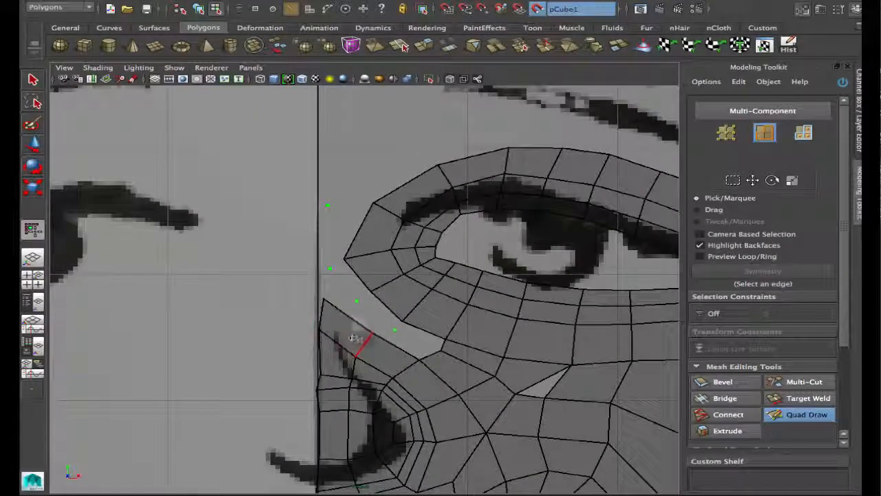
right_click_drag(358, 339, 473, 348, "alt")
middle_click_drag(473, 352, 424, 304, "alt")
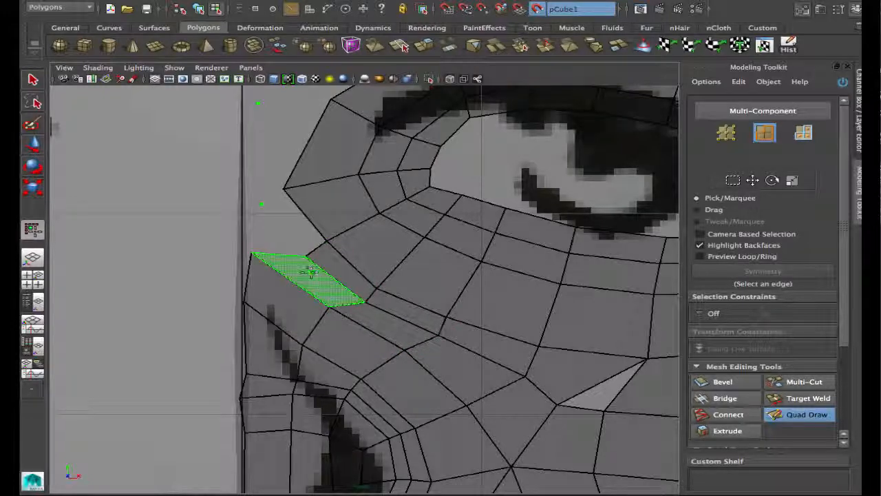
left_click(303, 277, "shift")
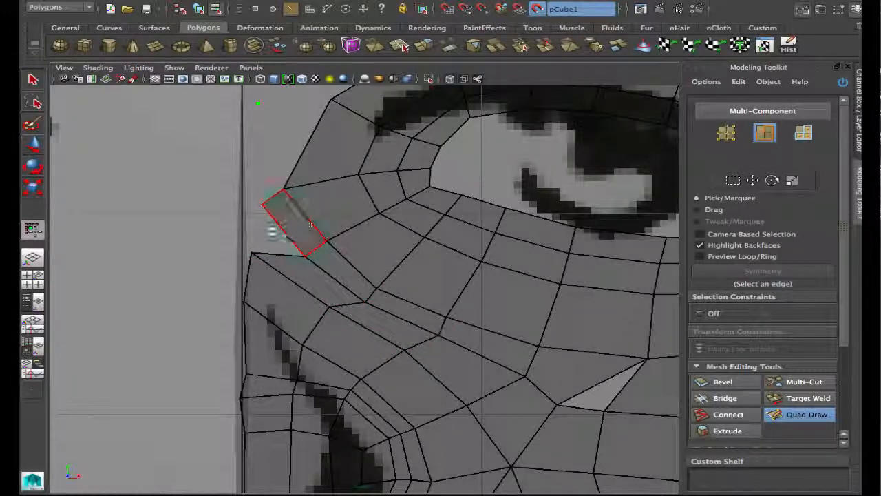
left_click(272, 226, "shift")
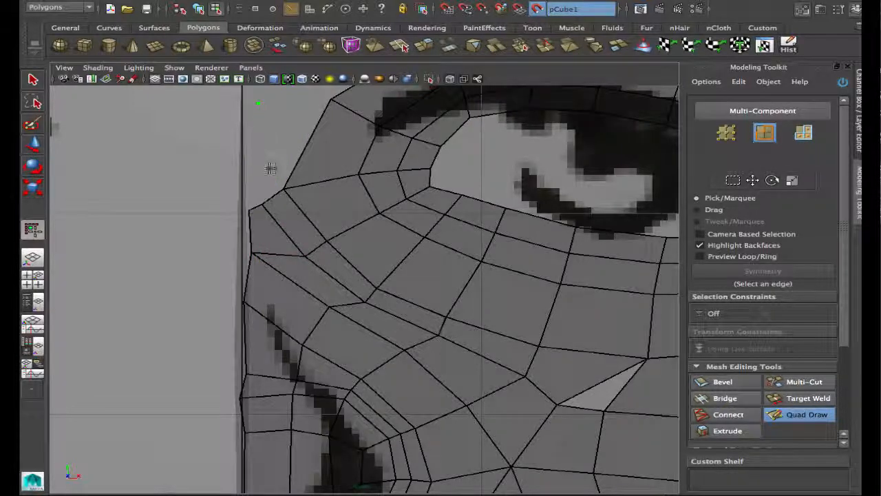
- Add a dot beside the nose bridge, reposition the vertices near the inner eye corner, and fill two quads up the bridge
left_click(290, 101)
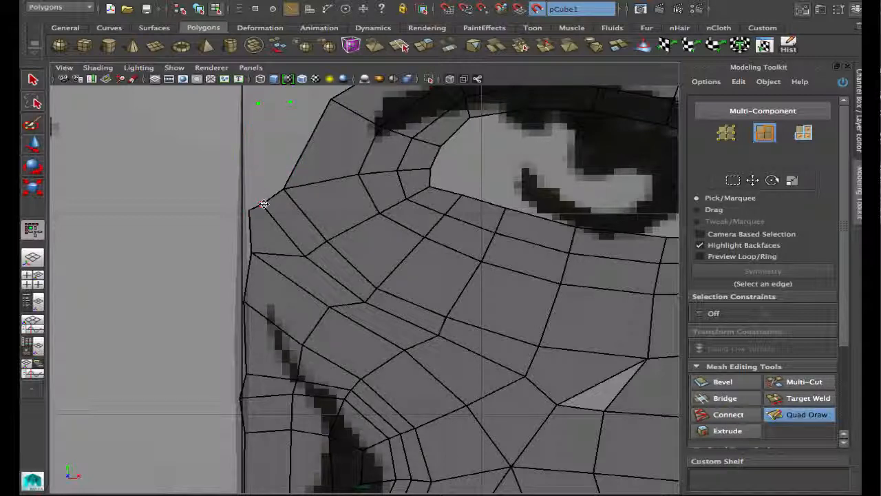
left_click_drag(264, 204, 304, 172)
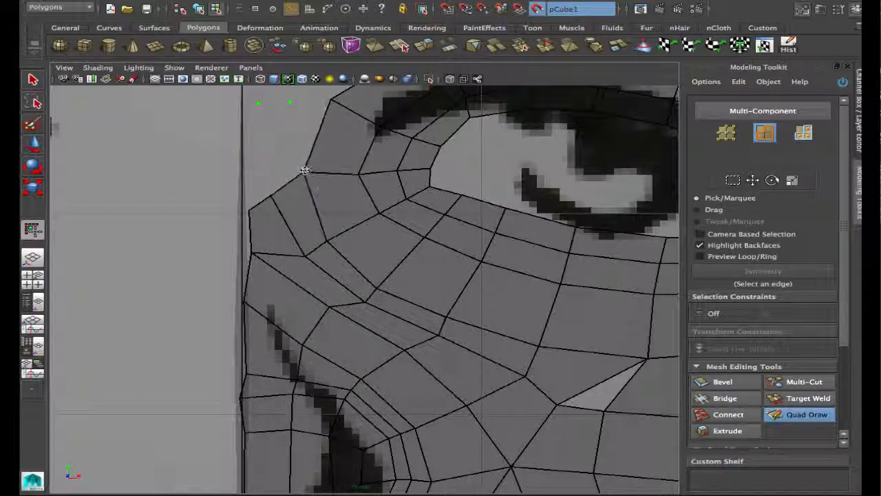
left_click_drag(316, 236, 338, 227)
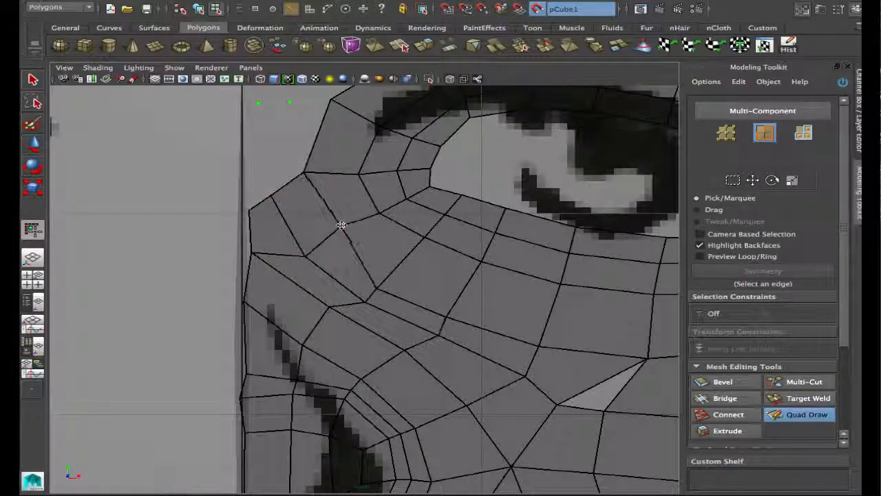
left_click_drag(304, 172, 311, 171)
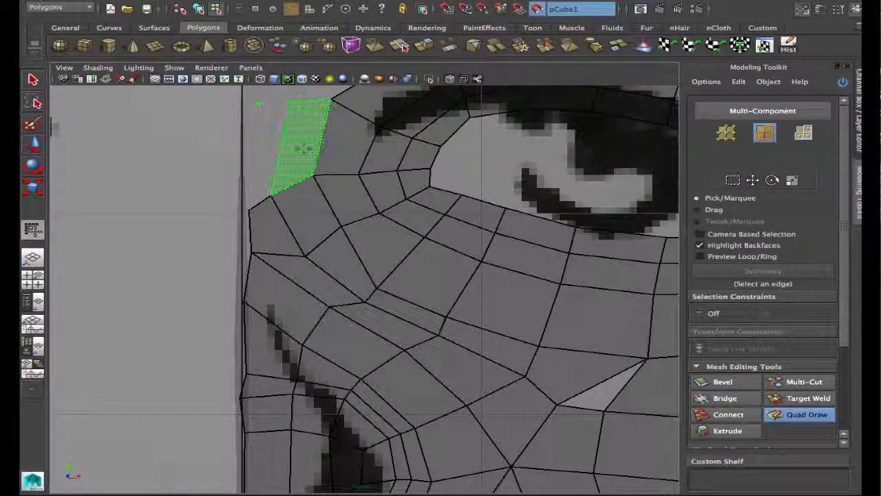
left_click(304, 148, "shift")
left_click(267, 150, "shift")
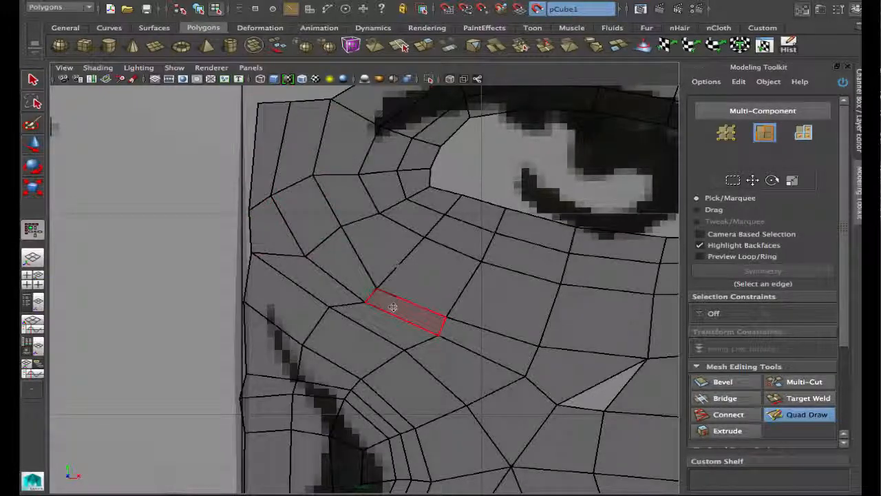
- Even out the quads between the nose and lower eye loop by moving and relaxing their vertices
left_click_drag(305, 256, 314, 246)
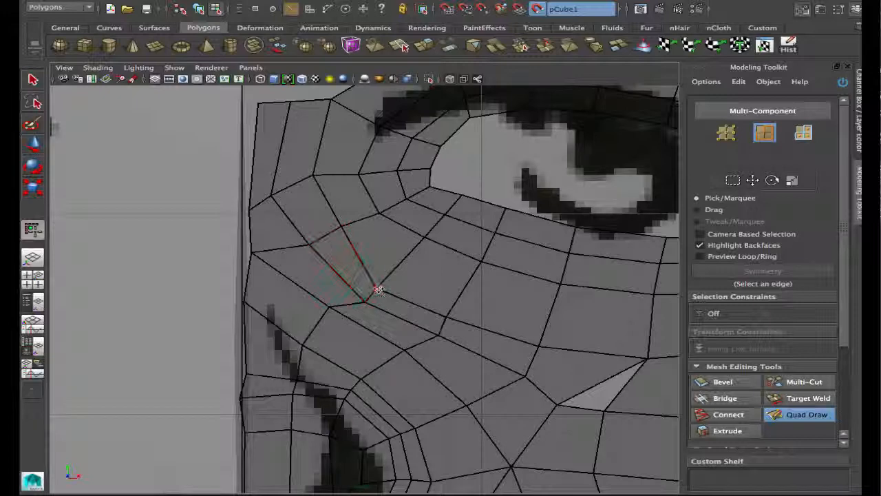
left_click_drag(378, 289, 396, 272)
mouse_move(446, 317)
left_mouse_down()
mouse_move(456, 301)
mouse_move(397, 272)
left_mouse_up()
mouse_move(337, 252)
left_mouse_down("shift")
mouse_move(322, 234)
mouse_move(327, 238)
left_mouse_up("shift")
mouse_move(519, 354)
left_mouse_down("shift")
mouse_move(529, 329)
mouse_move(554, 318)
left_mouse_up("shift")
left_click_drag(620, 377, 612, 386)
- Close the small triangular gap in the mesh on the upper cheek below the eye
middle_click_drag(571, 392, 427, 311, "alt")
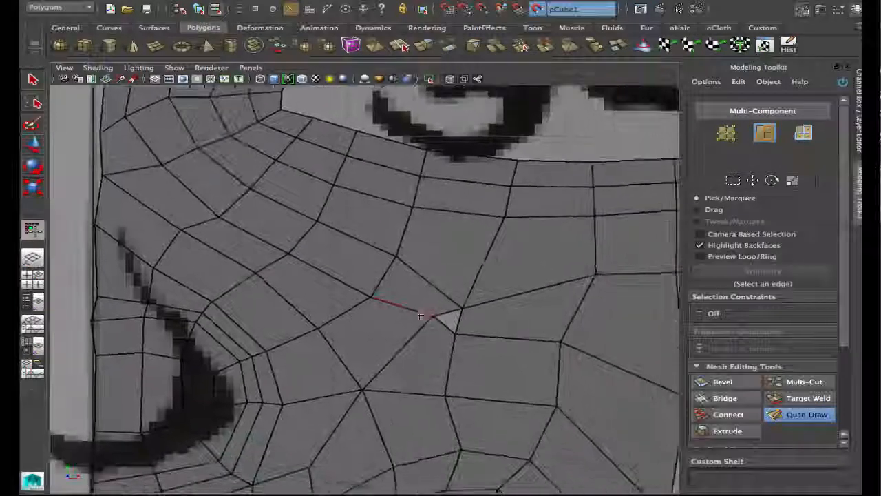
right_click_drag(427, 311, 358, 294, "alt")
scroll(330, 317, "up", 5)
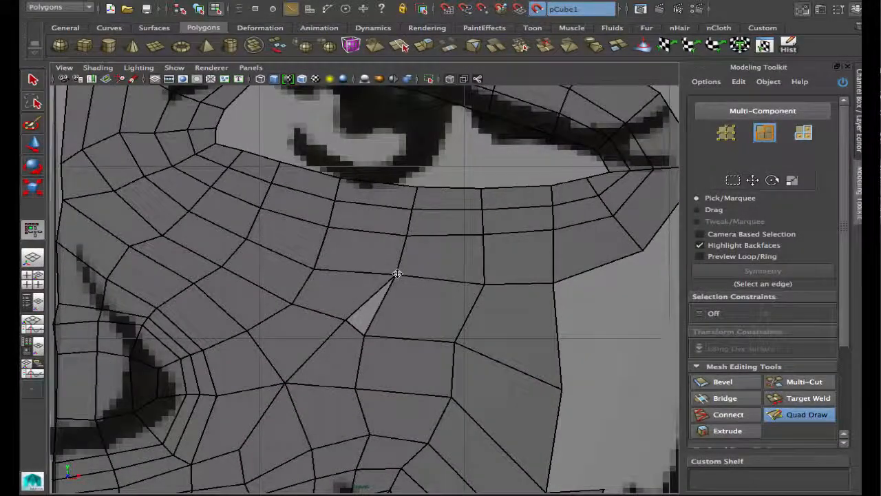
scroll(372, 375, "down", 4)
right_click_drag(373, 376, 340, 362, "alt")
middle_click_drag(340, 362, 317, 340, "alt")
right_click_drag(317, 340, 369, 345, "alt")
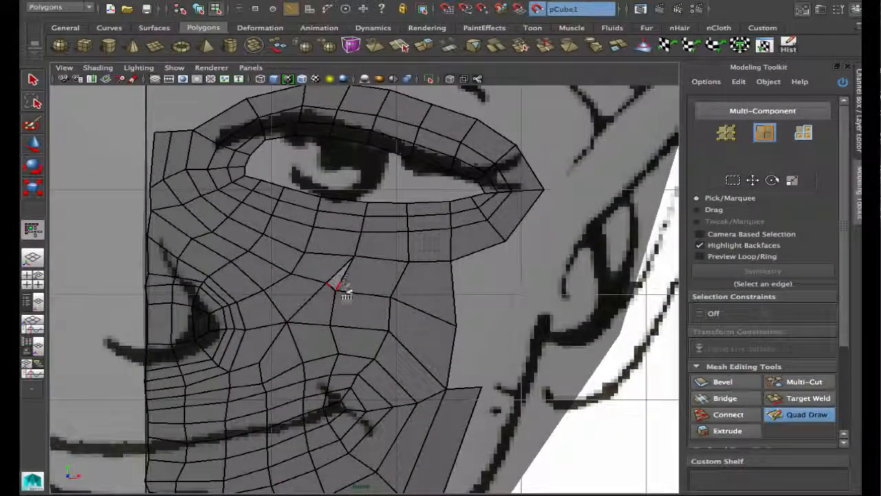
middle_click_drag(321, 283, 343, 336, "alt")
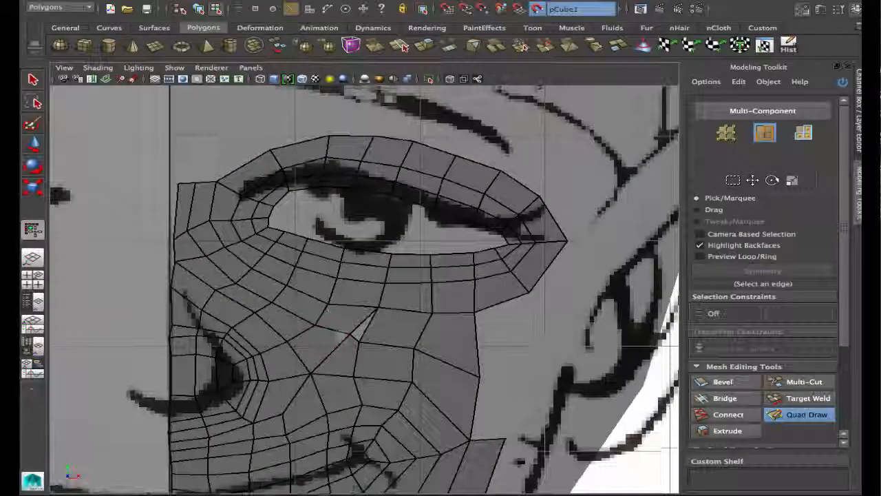
right_click_drag(296, 337, 448, 363, "alt")
right_click_drag(317, 382, 404, 405, "alt")
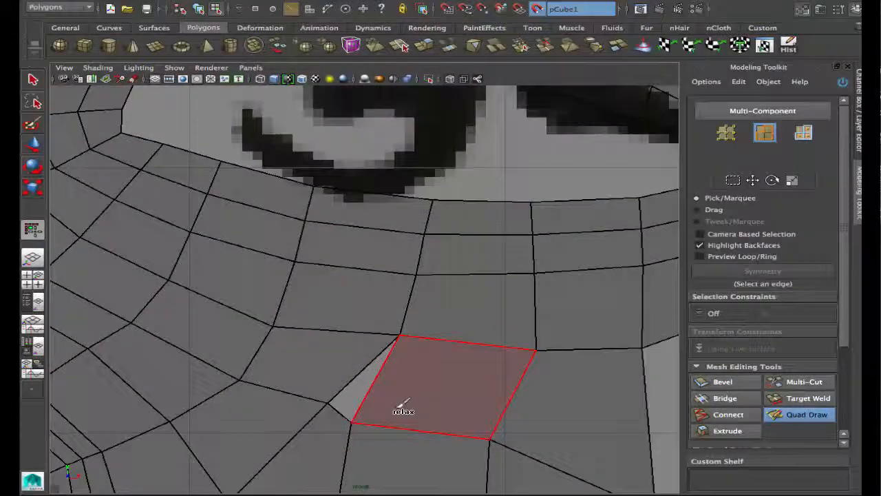
left_click(351, 394, "shift")
- Place a dot on the outer cheek and fill the gap between the lower outer eye loop and the mouth ring
right_click_drag(475, 427, 309, 377, "alt")
middle_click_drag(308, 377, 296, 354, "alt")
right_click_drag(296, 354, 382, 343, "alt")
middle_click_drag(382, 343, 328, 306, "alt")
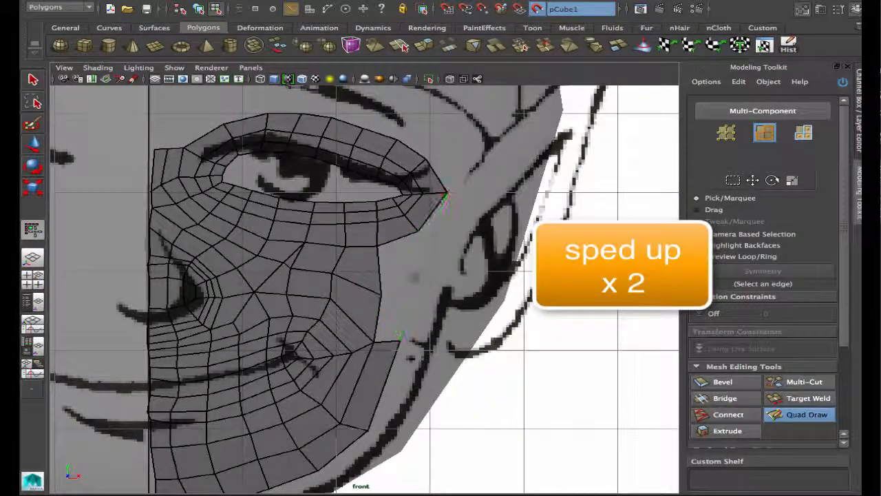
left_click(422, 278)
left_click(404, 264, "shift")
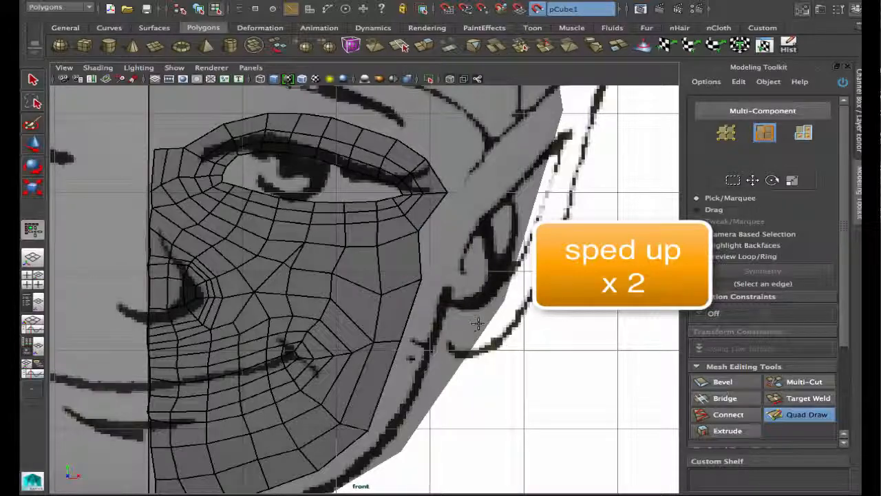
- In the perspective view, place an arc of dots on the half-sphere above the eye loop, from the inner brow toward the temple
middle_click_drag(476, 324, 494, 280, "alt")
scroll(414, 296, "down", 5)
middle_click_drag(334, 252, 414, 301, "alt")
scroll(295, 268, "down", 1)
scroll(414, 301, "down", 1)
key("space")
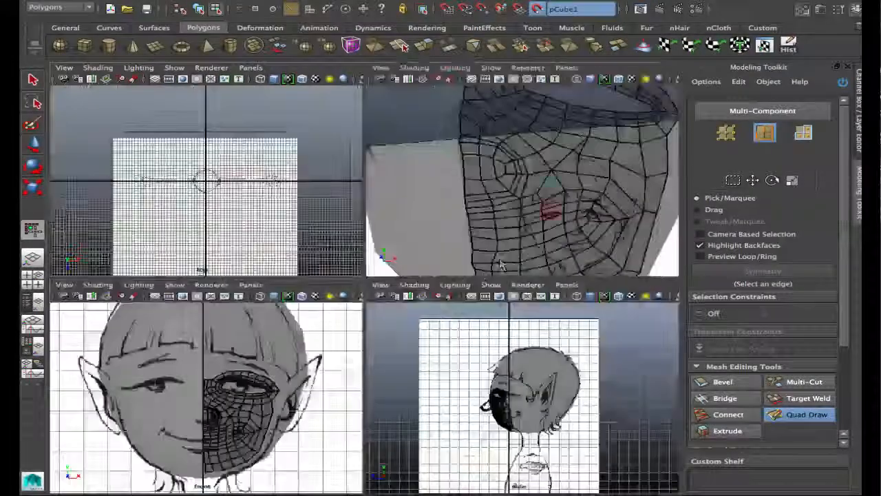
key("space")
scroll(256, 246, "down", 5)
left_click_drag(255, 246, 321, 177, "alt")
scroll(423, 262, "up", 4)
scroll(301, 185, "down", 2)
middle_click_drag(300, 184, 313, 252, "alt")
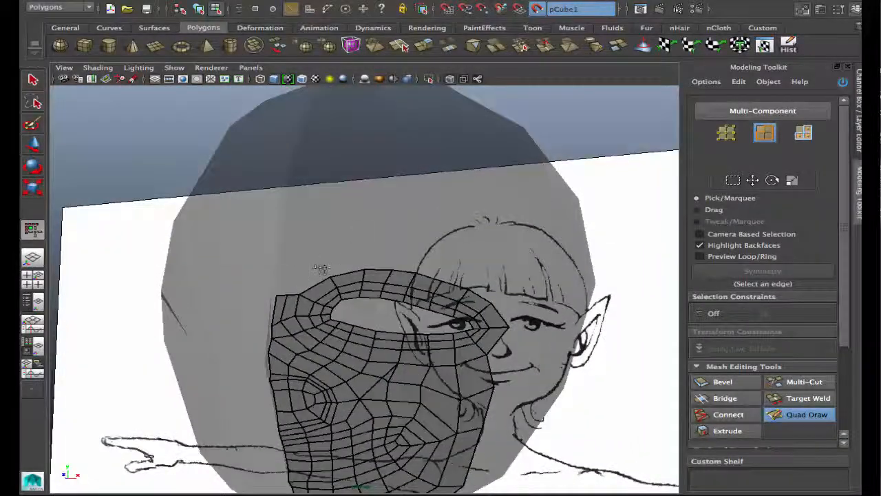
left_click_drag(292, 280, 313, 252, "alt")
left_click(324, 230)
left_click(365, 221)
left_click(399, 221)
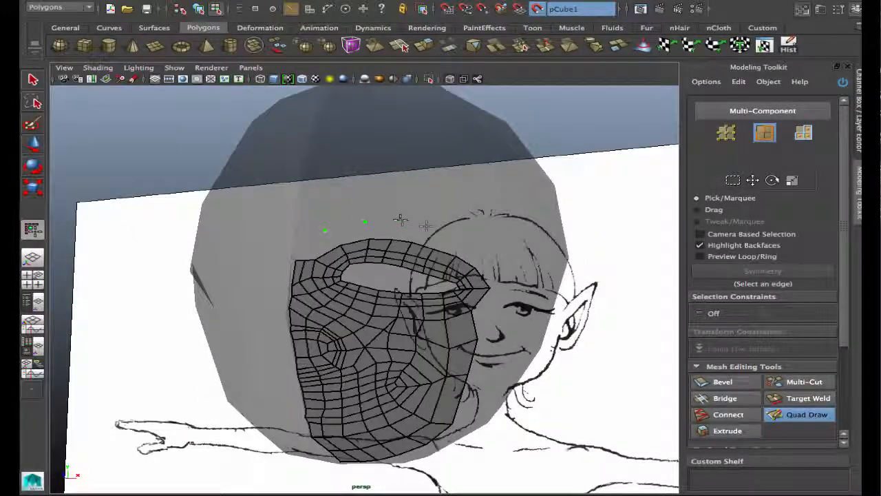
left_click(425, 225)
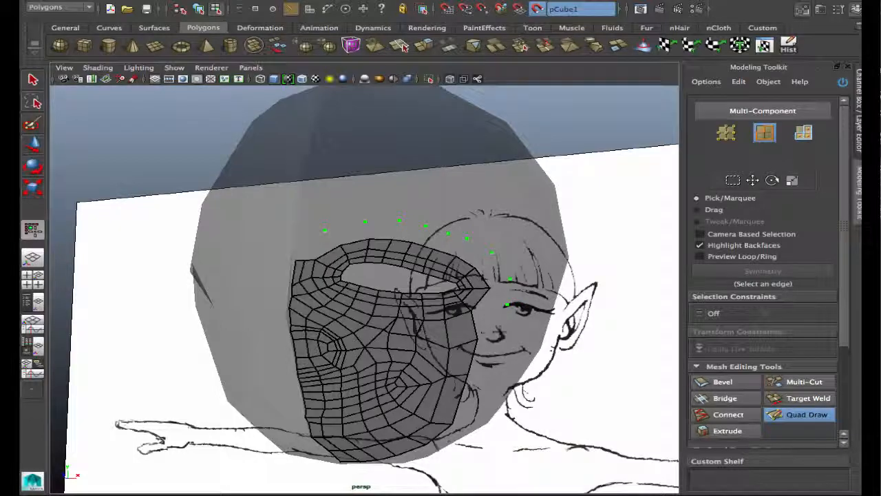
- Place a row of dots beneath the chin and fill the quads from the center line around the lower jaw
left_click_drag(544, 336, 410, 364, "alt")
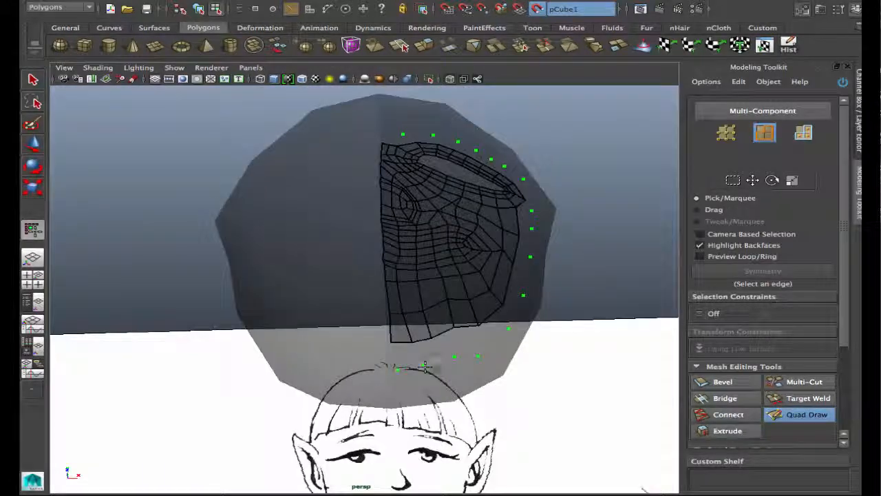
left_click(406, 359, "shift")
left_click(425, 352, "shift")
left_click(445, 345, "shift")
left_click(466, 344, "shift")
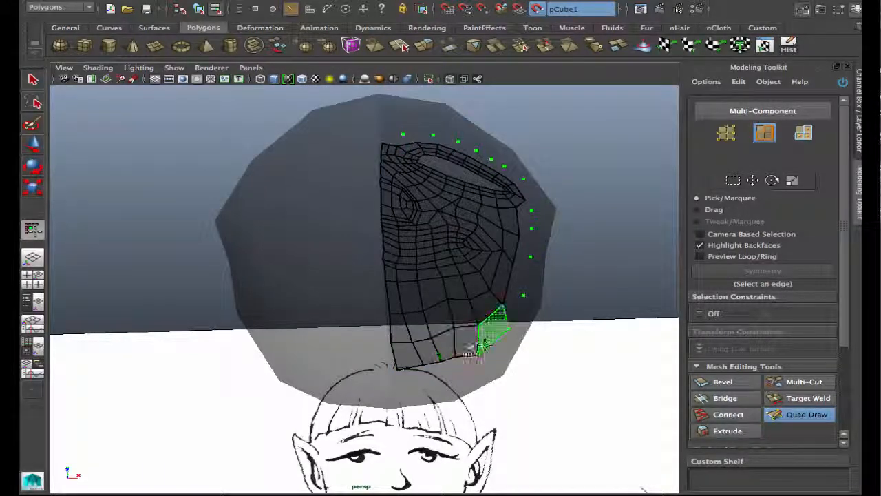
mouse_move(494, 335)
left_mouse_down("alt")
mouse_move(454, 350)
mouse_move(421, 347)
left_mouse_up("alt")
left_click(474, 319, "shift")
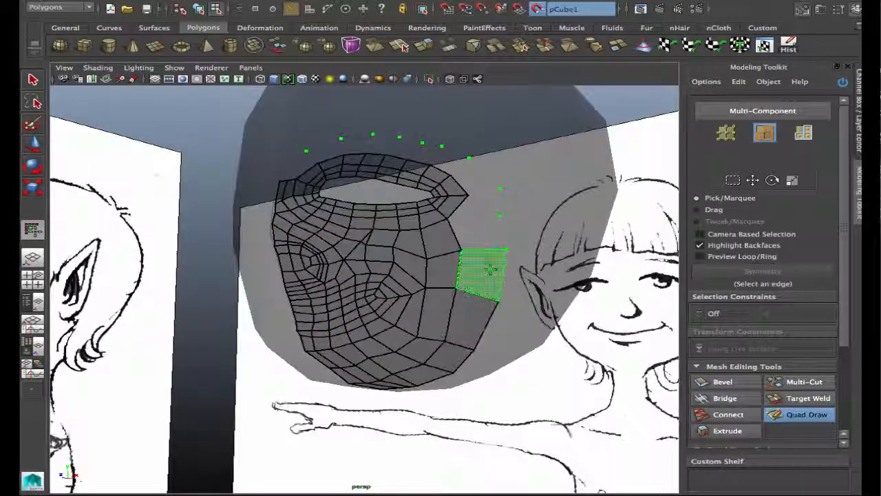
- Fill the strip of quads up the outer cheek, around the temple and along the top of the eye loop
left_click(488, 270, "shift")
left_click(495, 237, "shift")
left_click(475, 190, "shift")
left_click(452, 161, "shift")
left_click(421, 152, "shift")
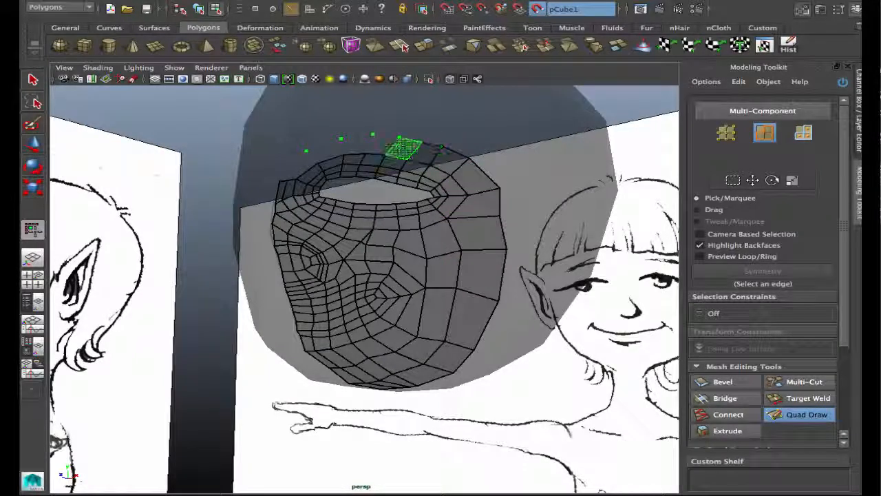
left_click(384, 143, "shift")
left_click(352, 145, "shift")
left_click(325, 150, "shift")
- Place dots above the inner brow and fill the remaining gap between the new eye strip and the center line
mouse_move(303, 172)
left_mouse_down("alt")
mouse_move(381, 239)
mouse_move(466, 248)
mouse_move(469, 238)
left_mouse_up("alt")
left_click(466, 235)
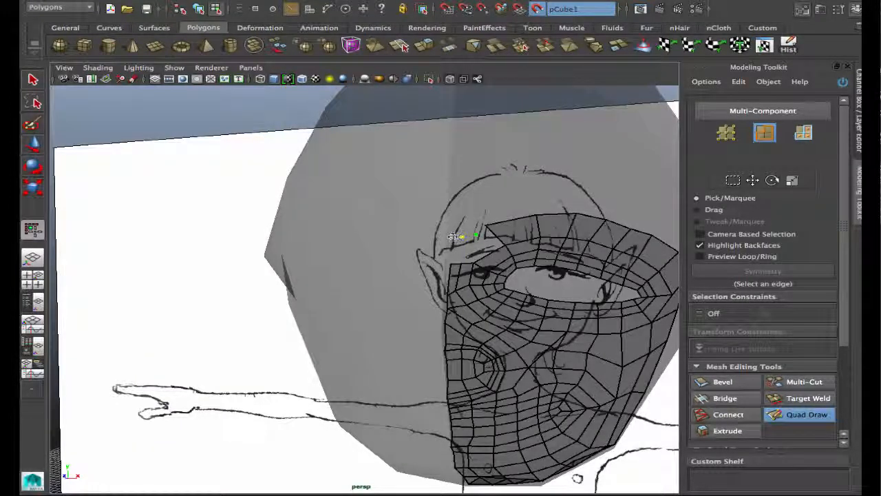
left_click_drag(473, 251, 386, 269, "alt")
left_click(492, 279, "shift")
right_click_drag(385, 269, 446, 283, "alt")
mouse_move(446, 283)
left_mouse_down("alt")
mouse_move(393, 271)
mouse_move(329, 276)
mouse_move(374, 289)
mouse_move(404, 285)
mouse_move(401, 276)
mouse_move(393, 275)
mouse_move(384, 301)
mouse_move(363, 285)
mouse_move(219, 239)
mouse_move(200, 254)
mouse_move(276, 303)
mouse_move(338, 321)
left_mouse_up("alt")
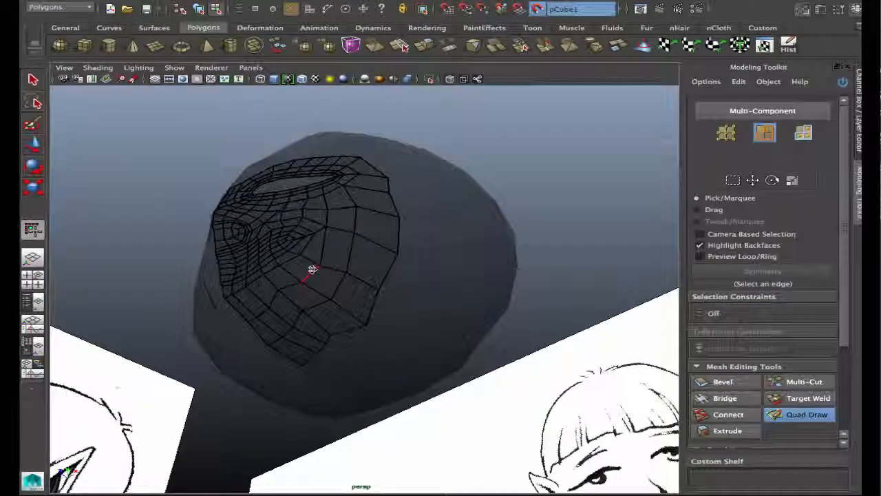
left_click_drag(310, 269, 267, 247, "alt")
left_click_drag(305, 388, 321, 370, "alt")
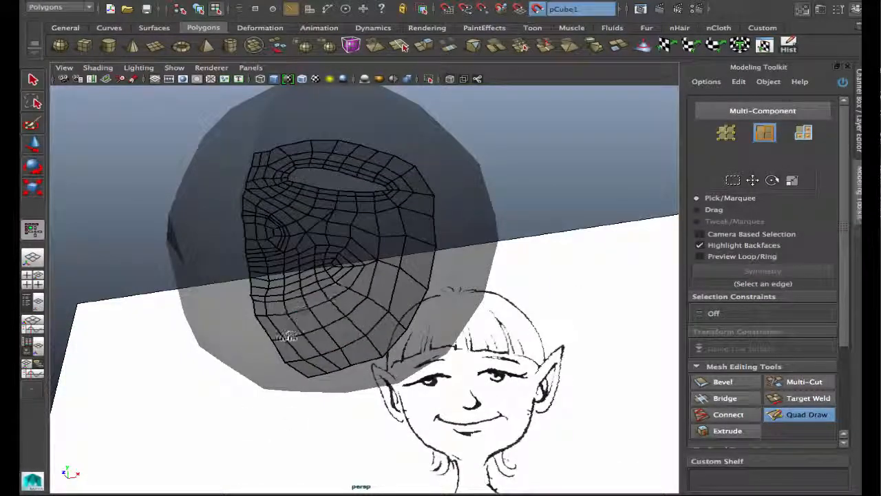
- Place two parallel rows of dots across the forehead, from the center line toward the temple
mouse_move(377, 362)
left_mouse_down("alt")
mouse_move(296, 365)
mouse_move(468, 364)
mouse_move(277, 226)
left_mouse_up("alt")
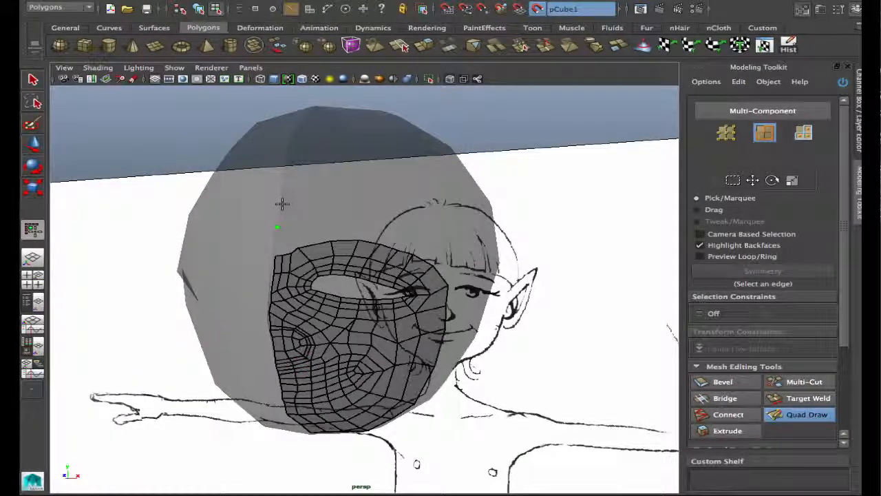
left_click(282, 203)
left_click(290, 204)
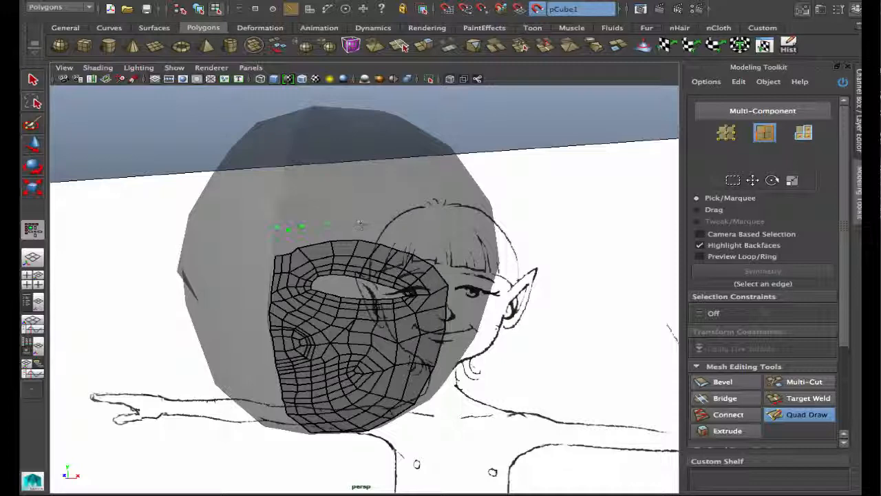
left_click_drag(383, 236, 352, 222, "alt")
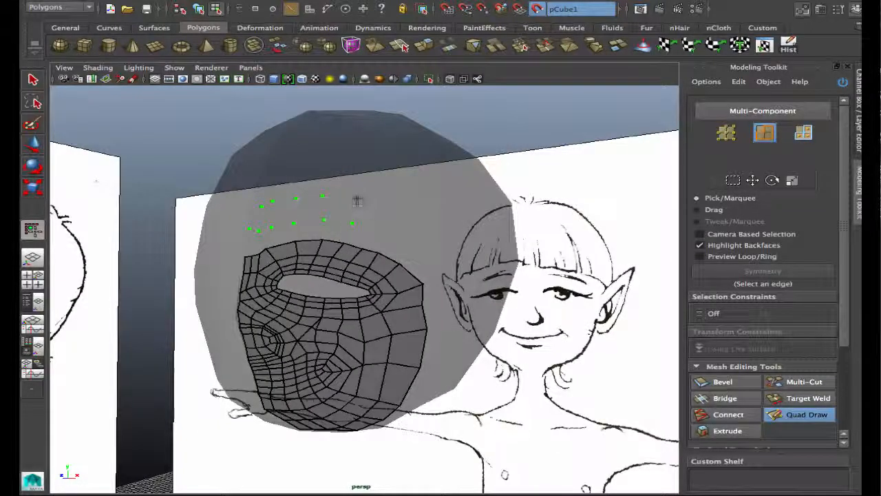
left_click(357, 200)
left_click(370, 231)
left_click(379, 205)
left_click(389, 237)
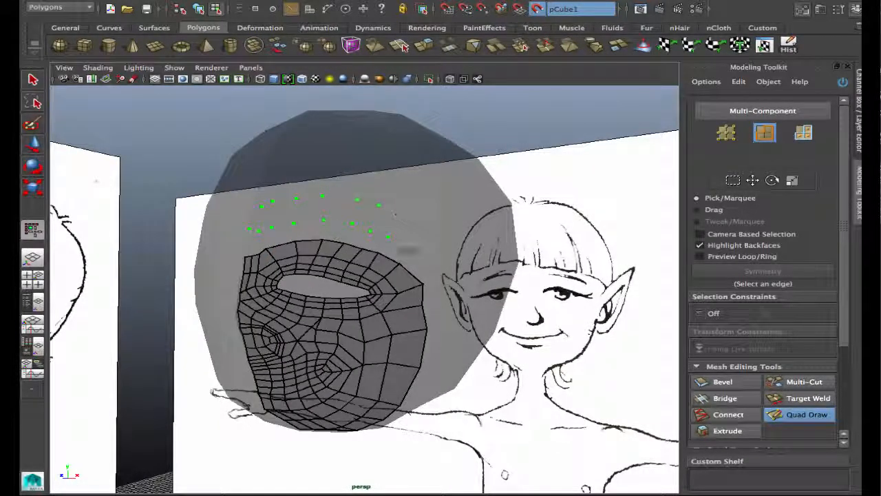
left_click(400, 215)
left_click(411, 244)
left_click(427, 226)
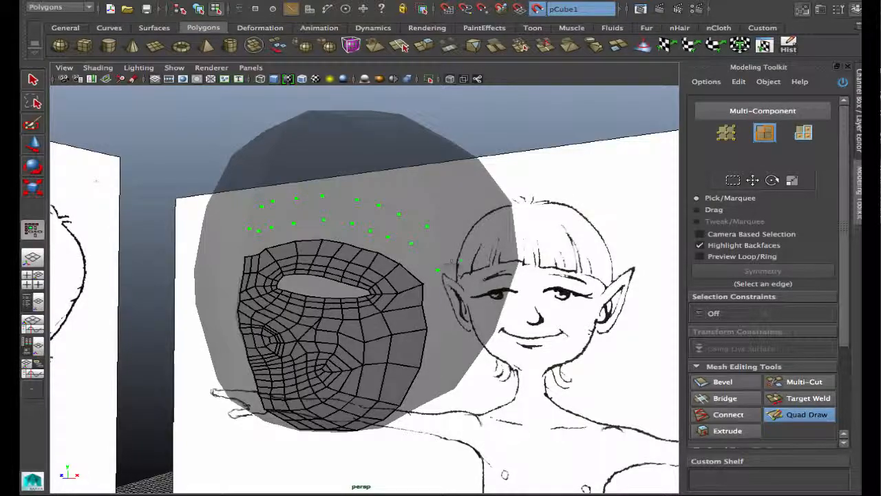
- Continue both rows of dots down the side of the head and beneath the jaw to the center line
mouse_move(452, 260)
left_mouse_down("alt")
mouse_move(399, 292)
mouse_move(425, 268)
left_mouse_up("alt")
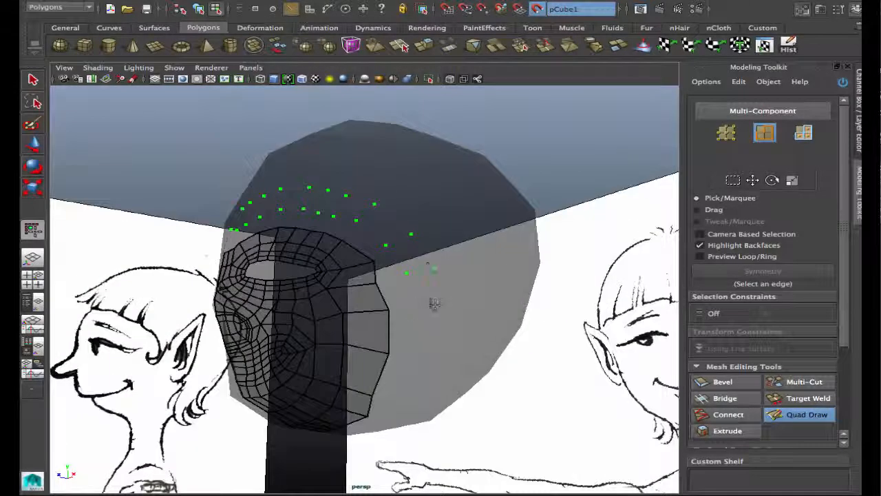
left_click_drag(414, 348, 417, 311, "alt")
left_click(422, 345)
left_click(449, 359)
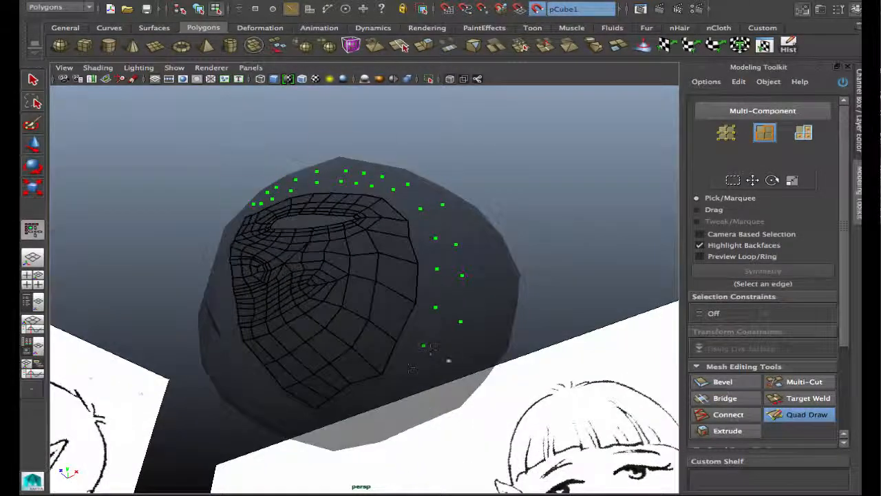
left_click_drag(448, 359, 426, 339, "alt")
left_click(409, 348)
left_click(429, 366)
left_click(397, 382)
left_click(353, 375)
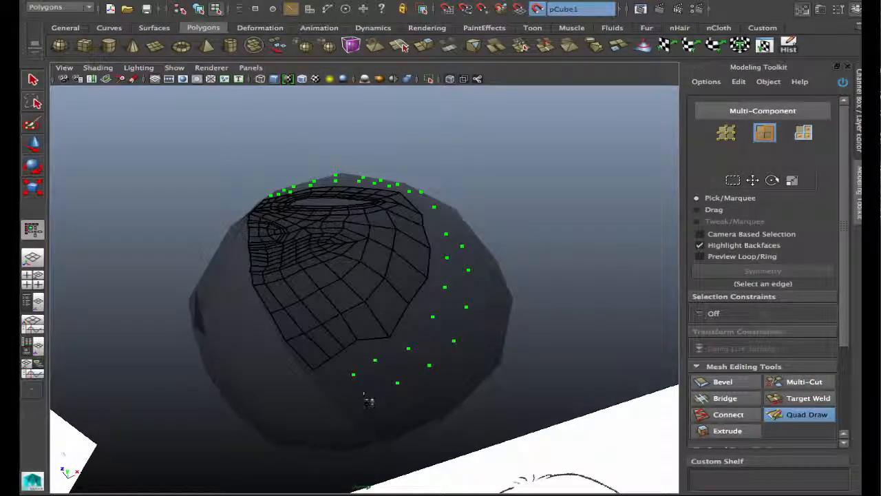
left_click(361, 409)
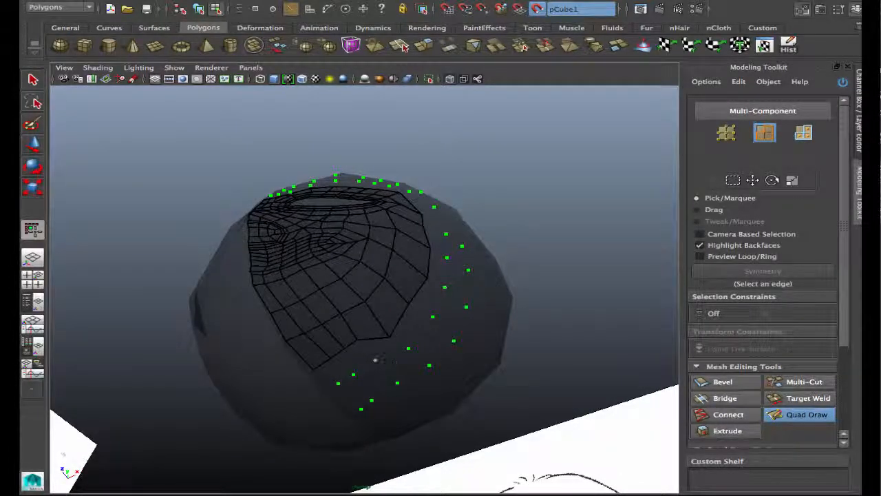
- Fill the first row of quads above the brow from the center line to the temple
left_click_drag(378, 359, 386, 427, "alt")
right_click_drag(385, 427, 424, 402, "alt")
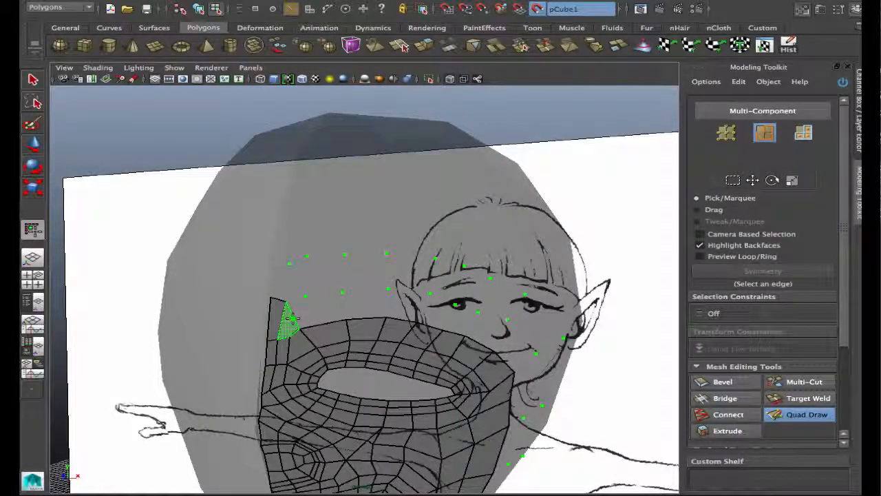
left_click(294, 318, "shift")
left_click(303, 311, "shift")
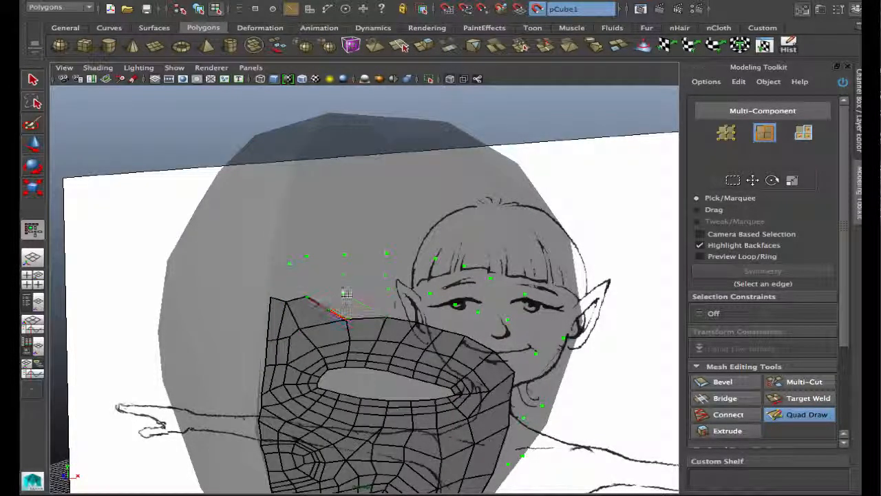
mouse_move(308, 338)
left_mouse_down("alt")
mouse_move(311, 310)
mouse_move(343, 279)
left_mouse_up("alt")
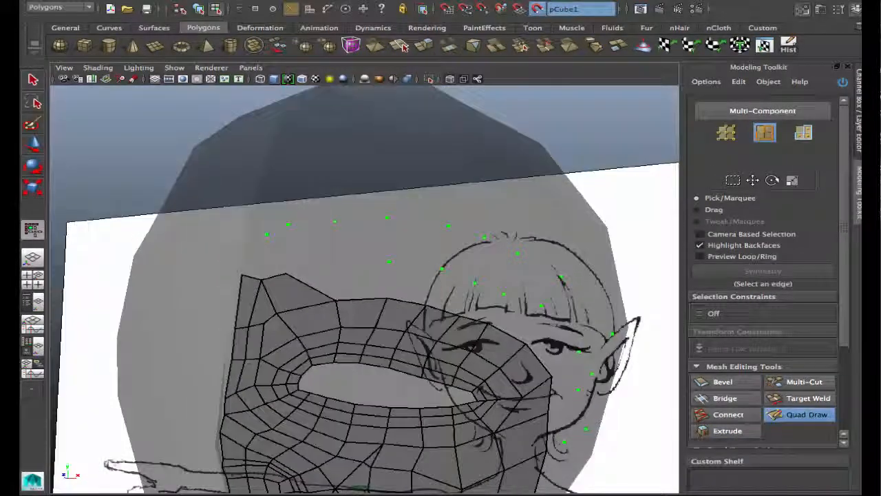
left_click(342, 278, "shift")
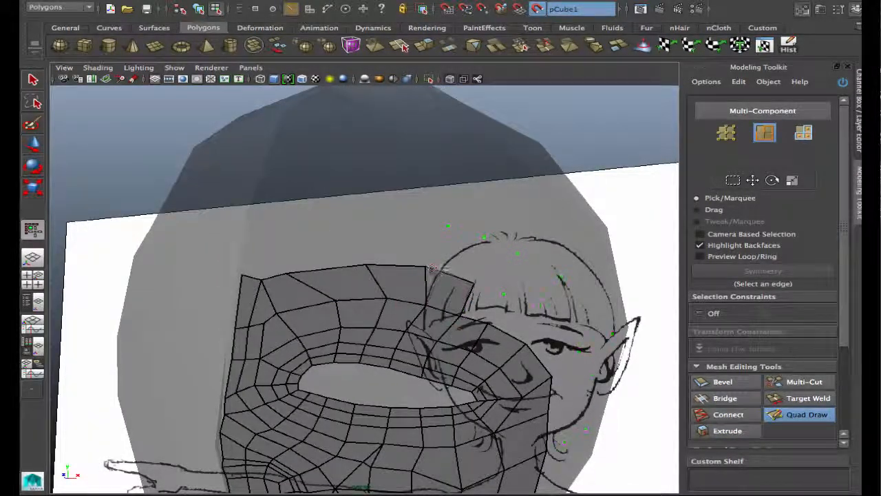
left_click_drag(471, 306, 400, 315, "alt")
left_click(405, 315, "shift")
left_click(437, 327, "shift")
left_click(478, 350, "shift")
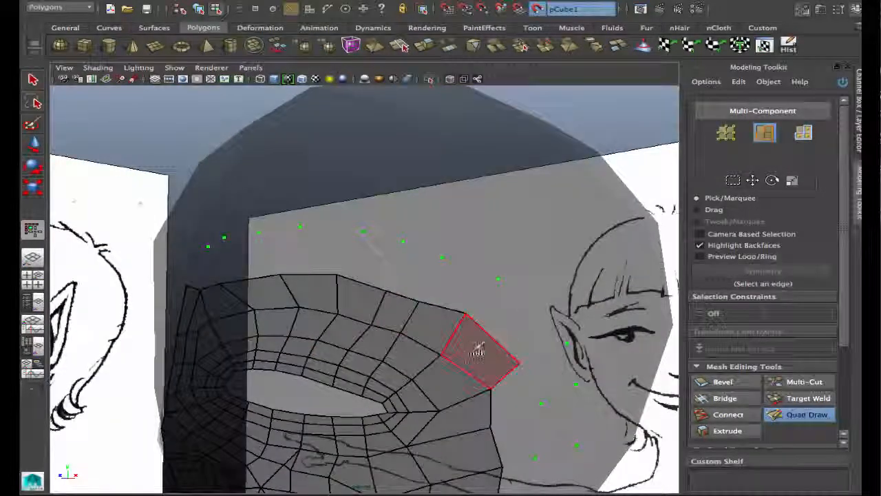
- Extend the first new row of quads down the side of the head and around the jaw
left_click_drag(478, 350, 470, 300, "alt")
mouse_move(479, 263)
left_mouse_down("alt")
mouse_move(473, 336)
mouse_move(383, 336)
mouse_move(438, 330)
left_mouse_up("alt")
left_click(395, 321, "shift")
left_click(438, 329, "shift")
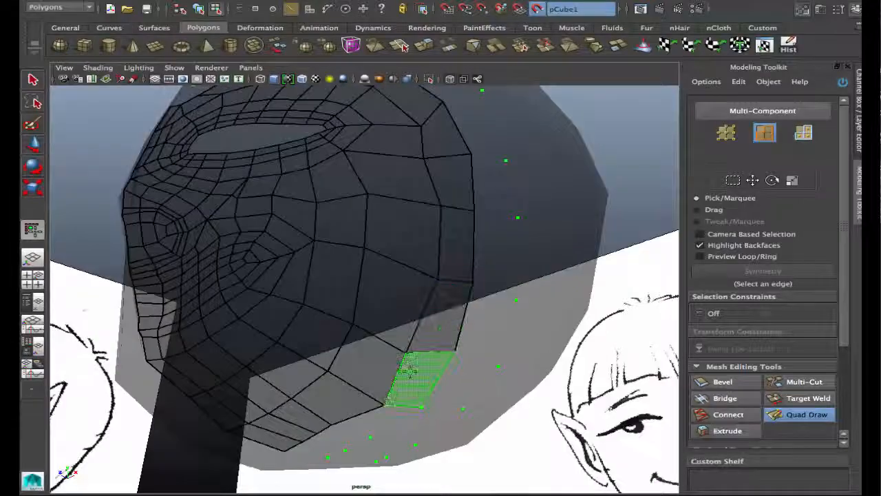
mouse_move(409, 372)
left_mouse_down("alt")
mouse_move(403, 360)
mouse_move(384, 402)
mouse_move(349, 396)
mouse_move(386, 387)
mouse_move(413, 358)
left_mouse_up("alt")
- Fill the second row of quads across the forehead, down the side of the head and beneath the jaw
left_click(297, 266, "shift")
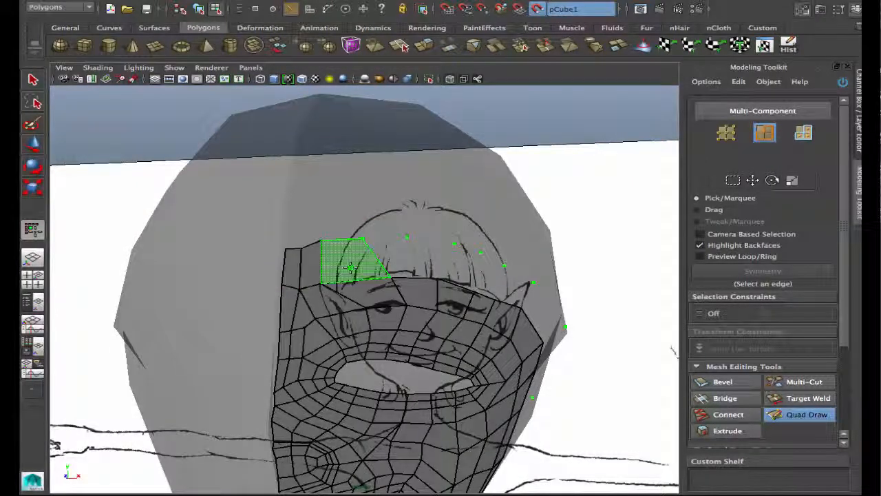
left_click(355, 262, "shift")
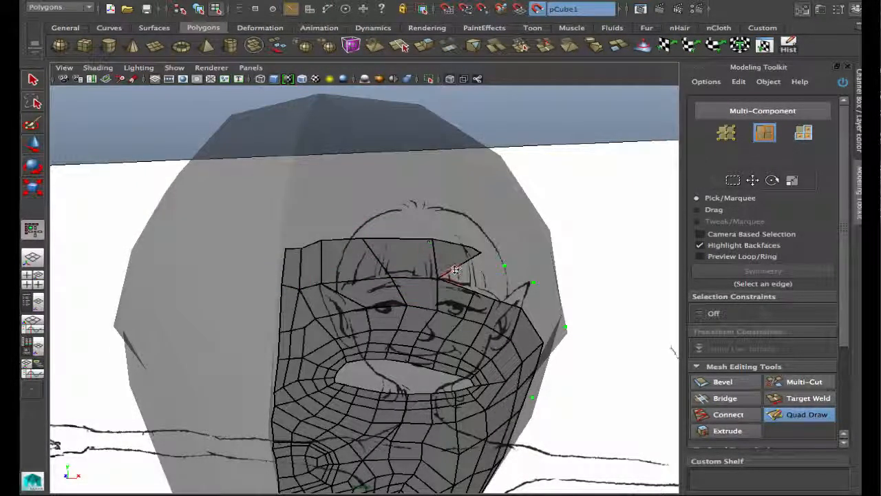
mouse_move(449, 269)
left_mouse_down("alt")
mouse_move(374, 281)
mouse_move(382, 259)
mouse_move(372, 275)
mouse_move(413, 262)
mouse_move(432, 236)
mouse_move(412, 235)
left_mouse_up("alt")
left_click(387, 253, "shift")
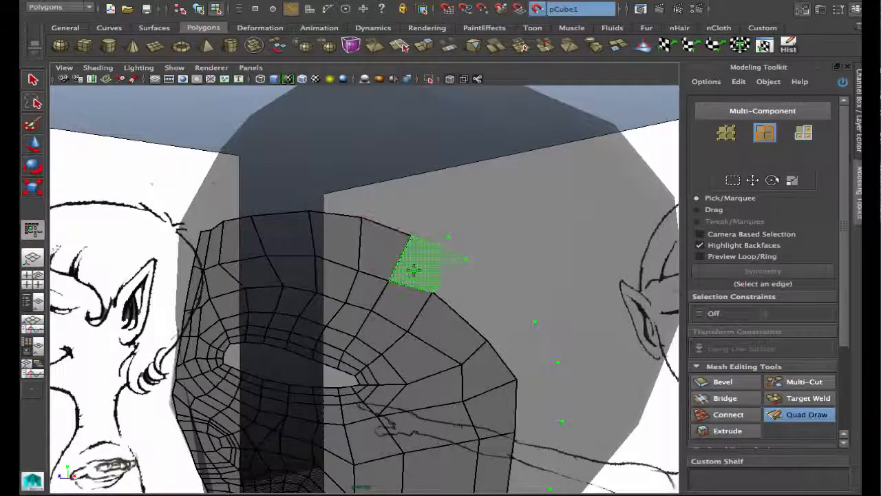
left_click_drag(484, 303, 443, 285, "alt")
left_click_drag(501, 339, 517, 325, "alt")
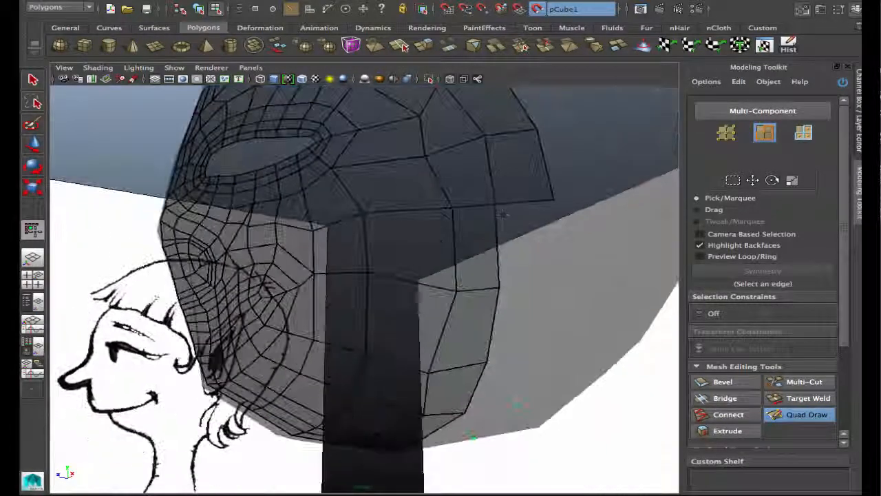
left_click_drag(545, 365, 531, 295, "alt")
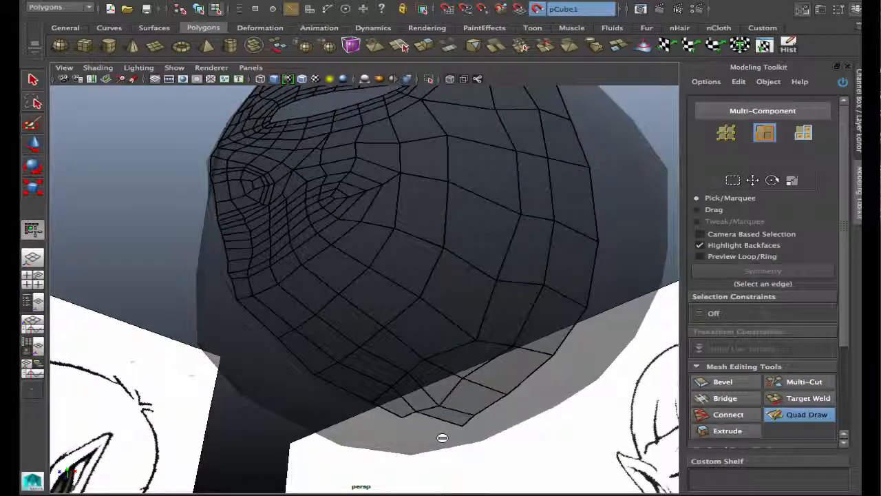
- Place another row of dots higher on the forehead, starting at the center line
mouse_move(432, 418)
left_mouse_down("alt")
mouse_move(469, 189)
mouse_move(427, 207)
mouse_move(396, 237)
left_mouse_up("alt")
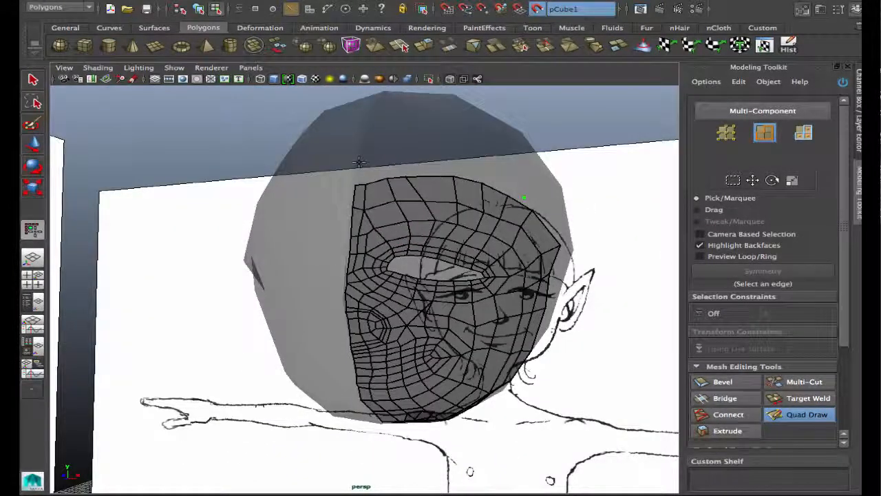
left_click_drag(359, 162, 303, 171, "alt")
left_click_drag(551, 174, 321, 186, "alt")
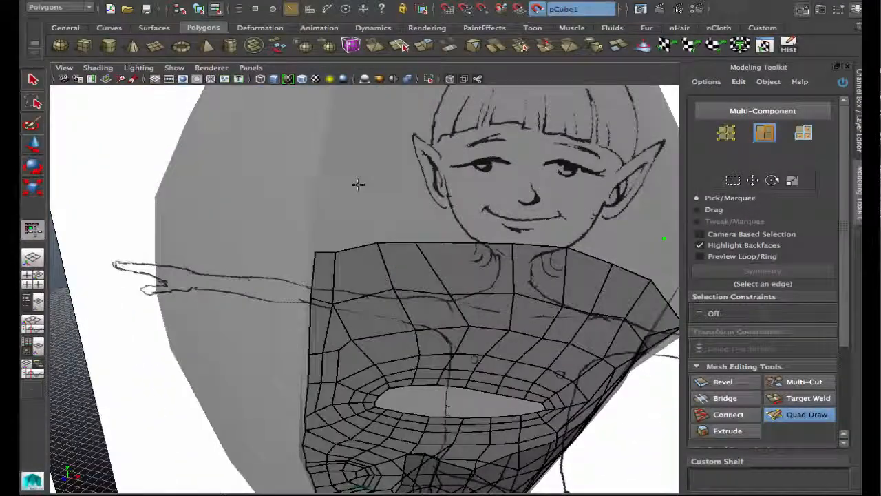
left_click_drag(383, 186, 421, 186)
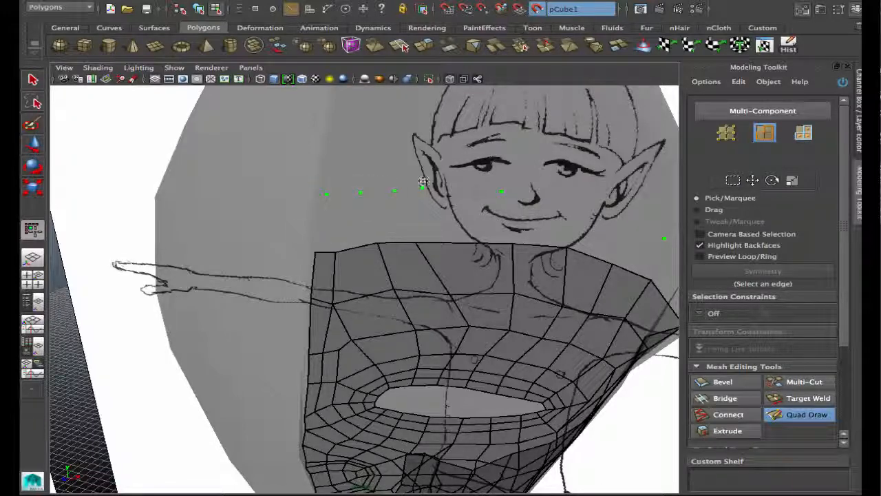
- Shift the forehead and inner brow vertices away from the center line to even out the quad widths
left_click(459, 235, "ctrl")
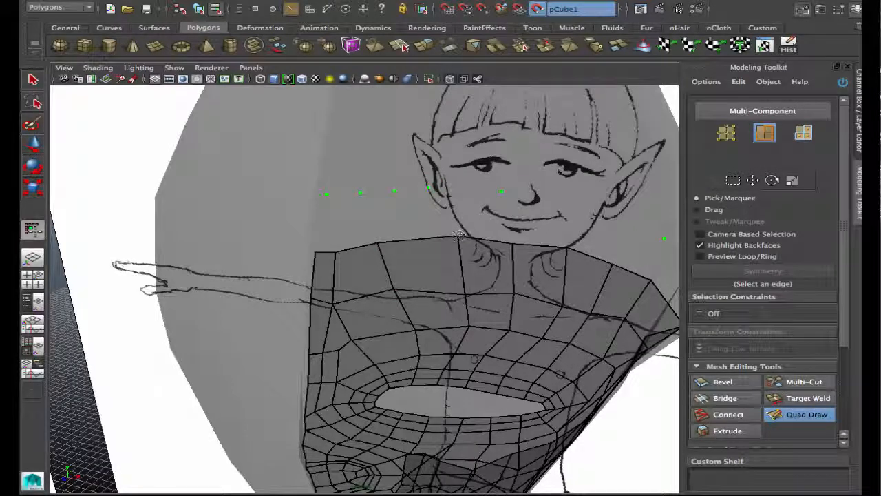
left_click_drag(391, 288, 402, 287)
left_click_drag(336, 252, 351, 252)
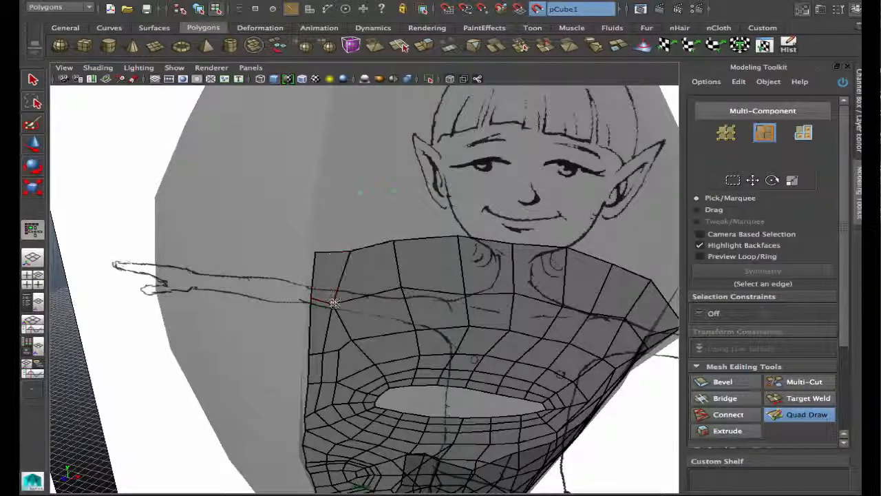
left_click_drag(334, 303, 349, 302)
left_click_drag(351, 339, 369, 336)
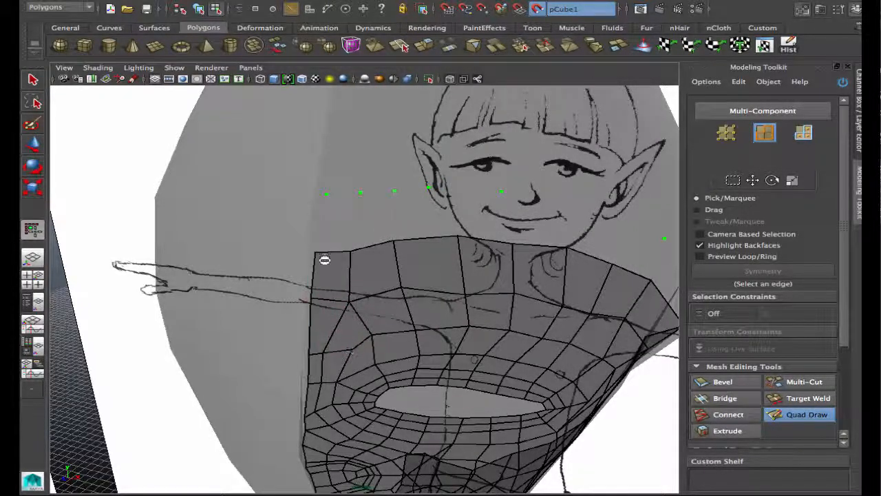
- Fill the new dot row above the forehead with quads from near the center line toward the side, adding a missing dot
left_click(337, 222, "shift")
left_click(375, 220, "shift")
left_click(401, 226, "shift")
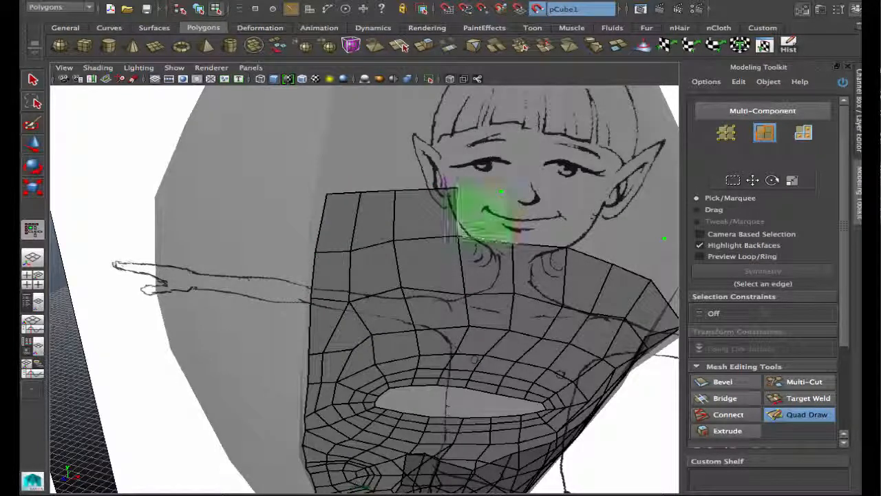
left_click(493, 205, "shift")
left_click(589, 200)
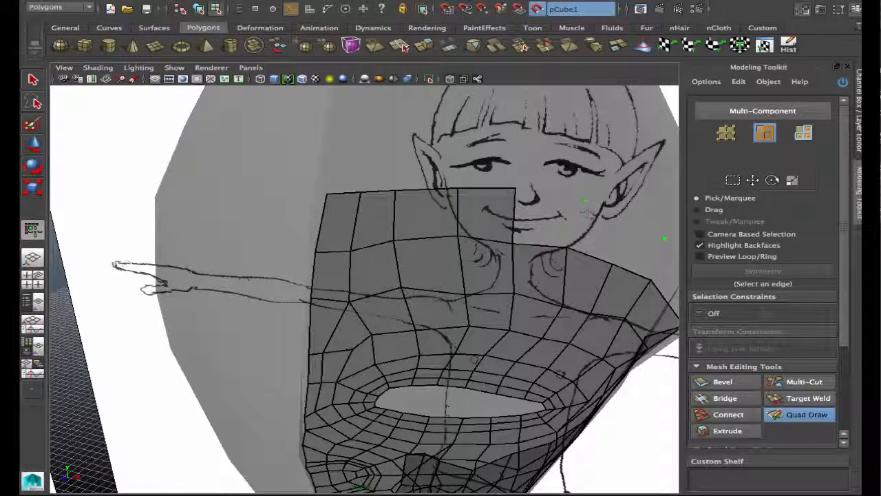
left_click(553, 221, "shift")
left_click_drag(537, 259, 495, 245, "alt")
left_click(464, 197, "shift")
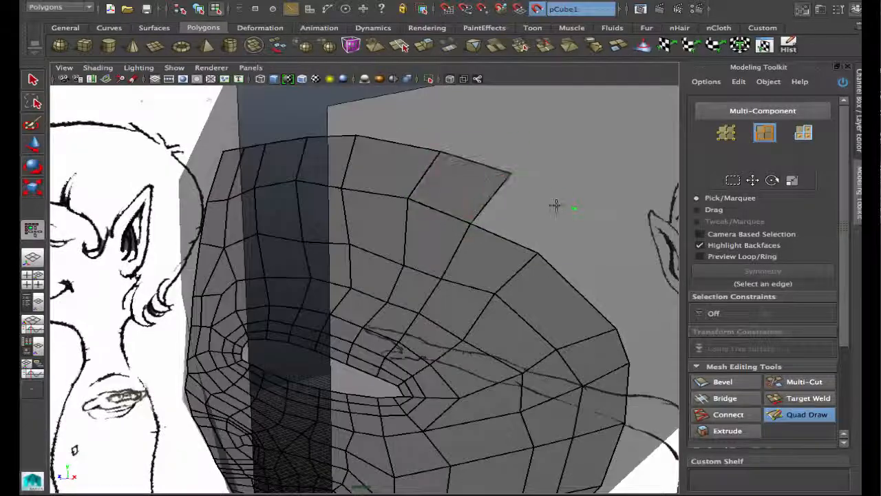
left_click(526, 214, "shift")
- Raise the upper edge vertices of the new forehead row to even out the quad heights
right_click_drag(651, 259, 476, 238, "alt")
left_click_drag(475, 238, 490, 231)
left_click_drag(410, 208, 418, 190)
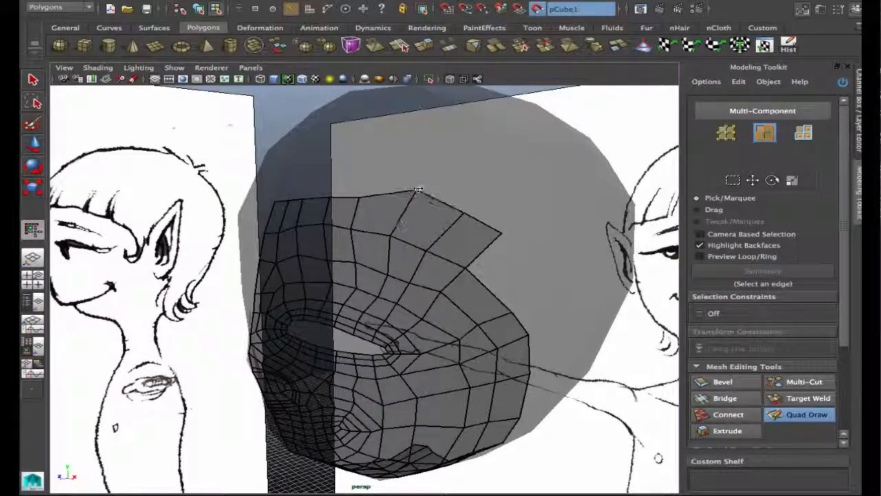
left_click_drag(359, 197, 365, 182)
mouse_move(335, 224)
left_mouse_down("alt")
mouse_move(386, 219)
mouse_move(362, 198)
left_mouse_up("alt")
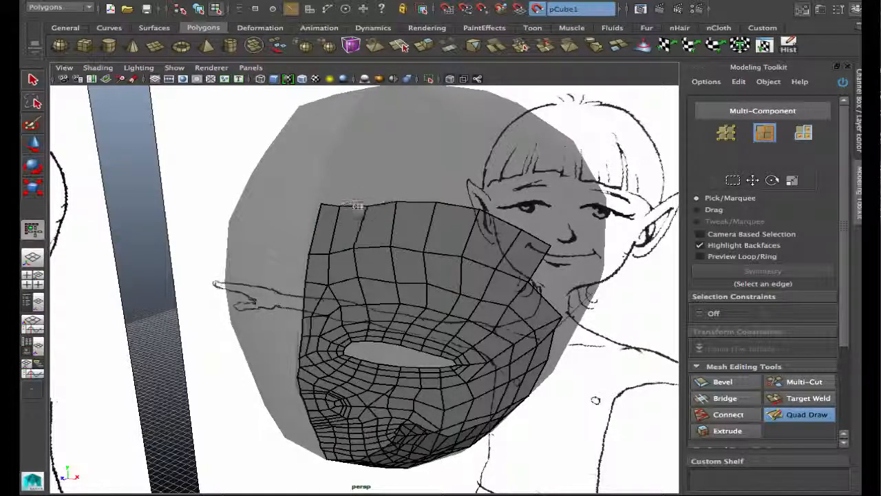
- Extend the row down the side of the head toward the jaw with new dots and quads
mouse_move(321, 206)
left_mouse_down("alt")
mouse_move(524, 206)
mouse_move(496, 259)
mouse_move(409, 197)
mouse_move(482, 248)
mouse_move(379, 255)
mouse_move(427, 275)
mouse_move(475, 314)
mouse_move(468, 265)
left_mouse_up("alt")
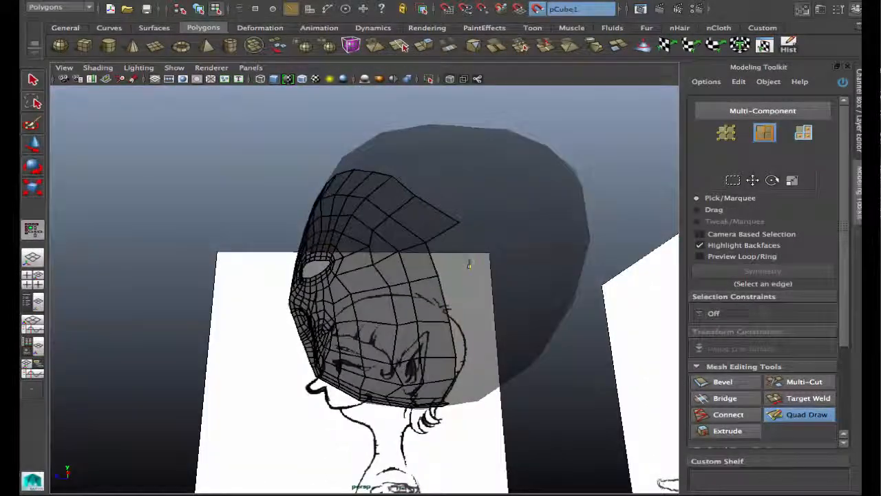
mouse_move(476, 309)
left_mouse_down("alt")
mouse_move(407, 354)
mouse_move(531, 337)
mouse_move(500, 292)
mouse_move(448, 246)
left_mouse_up("alt")
left_click(454, 279)
left_click(462, 310)
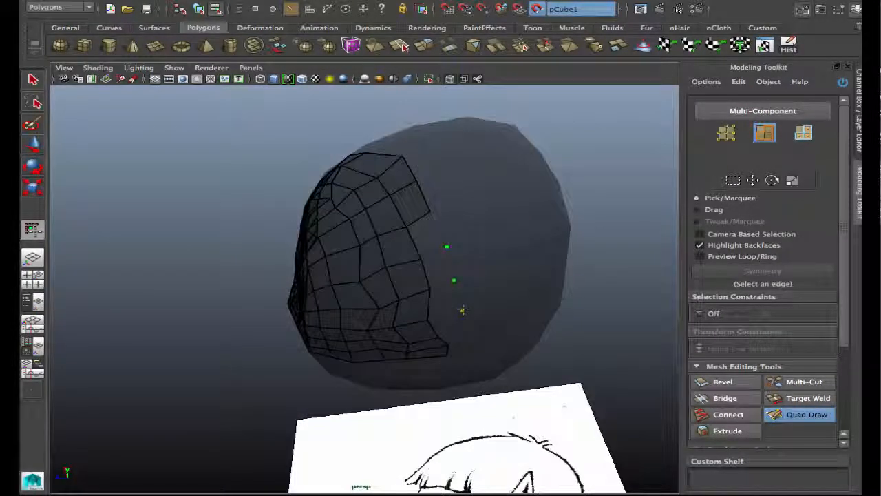
mouse_move(462, 311)
left_mouse_down("alt")
mouse_move(413, 301)
mouse_move(448, 303)
left_mouse_up("alt")
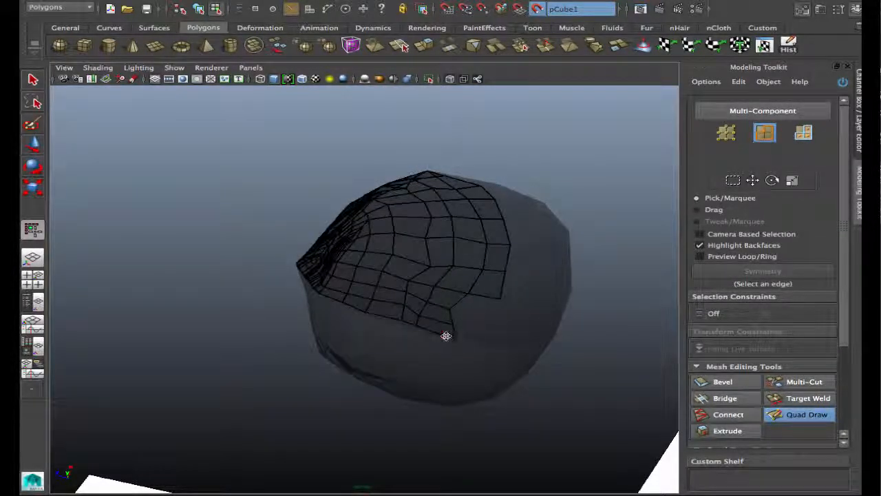
middle_click_drag(446, 336, 381, 326, "alt")
right_click_drag(381, 327, 429, 349, "alt")
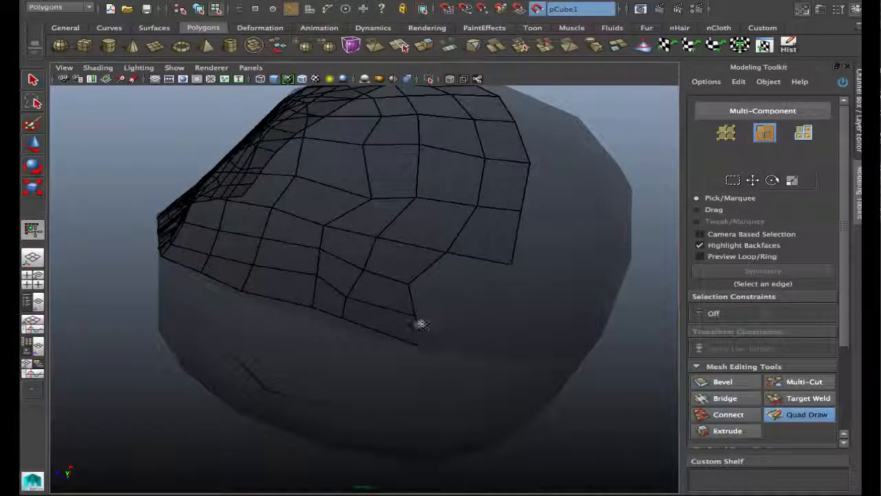
left_click_drag(420, 346, 469, 339, "alt")
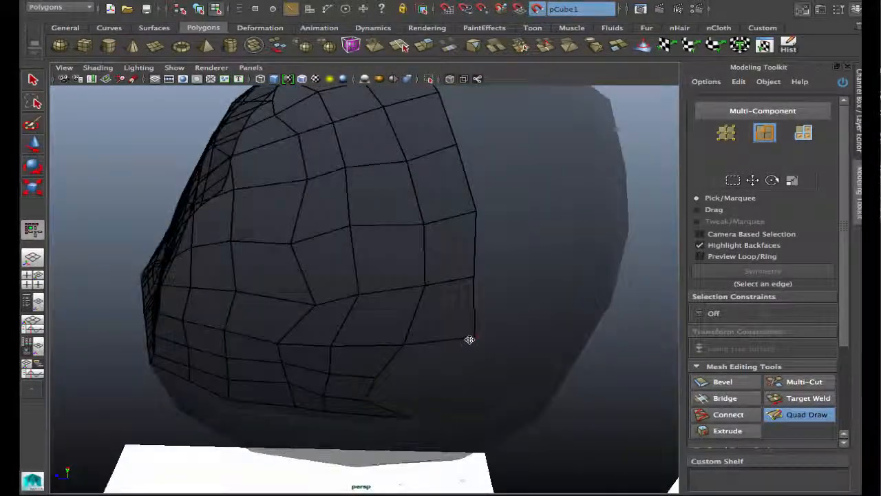
- Place rows of dots from above the forehead over the crown, starting at the center line and following the mesh columns
right_click_drag(462, 480, 419, 454, "alt")
left_click_drag(418, 454, 454, 285, "alt")
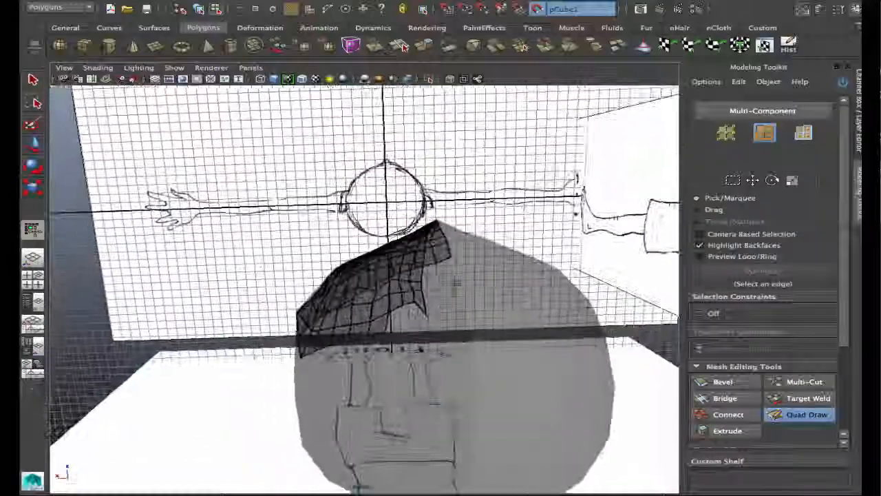
right_click_drag(455, 285, 462, 256, "alt")
left_click_drag(461, 255, 499, 287, "alt")
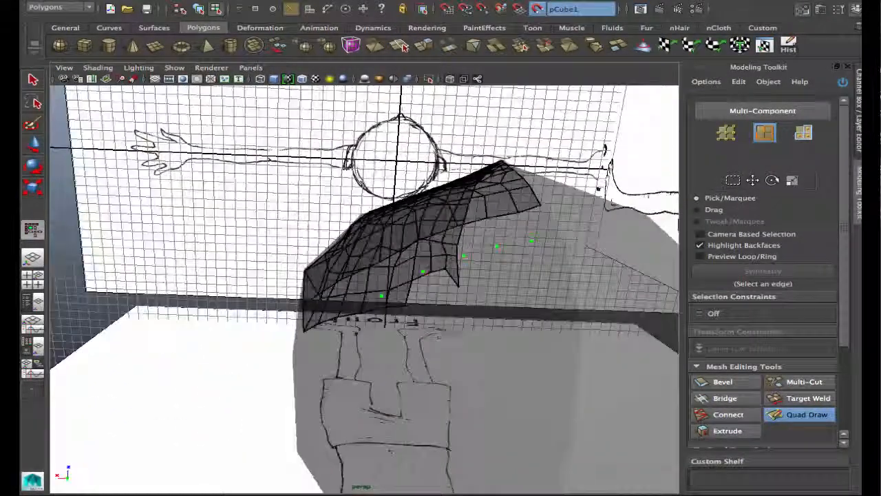
left_click_drag(388, 335, 480, 249, "alt")
left_click_drag(428, 262, 536, 159, "alt")
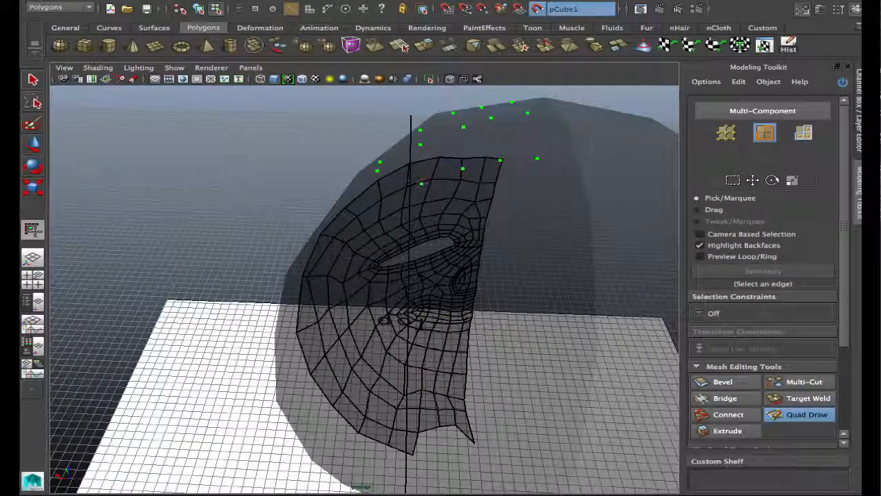
left_click(381, 203)
left_click_drag(453, 337, 421, 206, "alt")
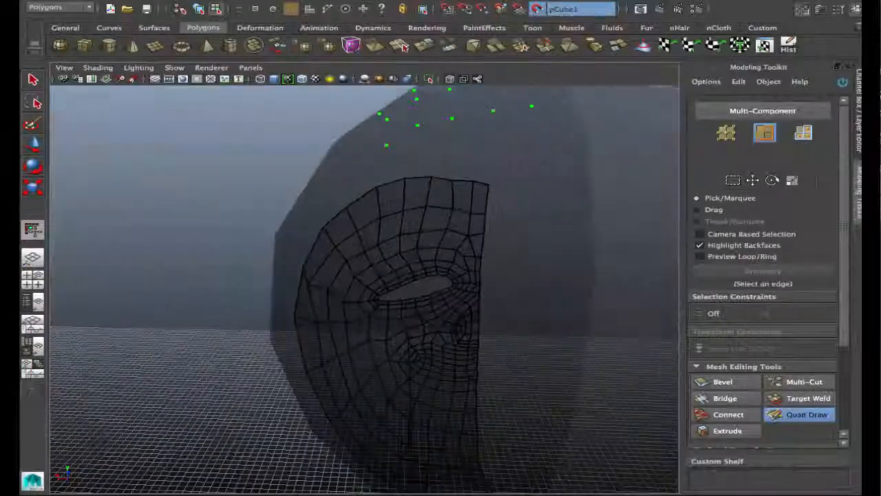
left_click_drag(533, 274, 528, 265, "alt")
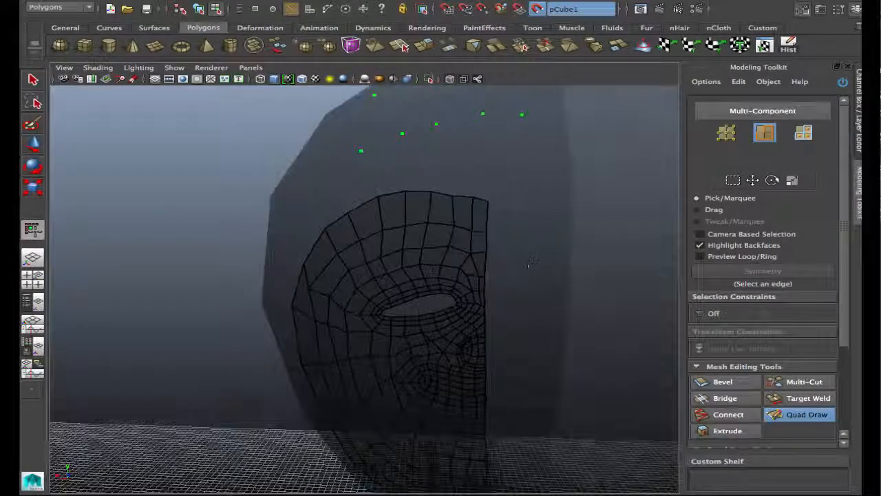
left_click(536, 196)
left_click(490, 194)
- Add dots toward the side of the forehead and continue the dot rows down the back of the head
left_click_drag(402, 214, 226, 215, "alt")
mouse_move(275, 247)
left_mouse_down("alt")
mouse_move(201, 230)
mouse_move(224, 238)
left_mouse_up("alt")
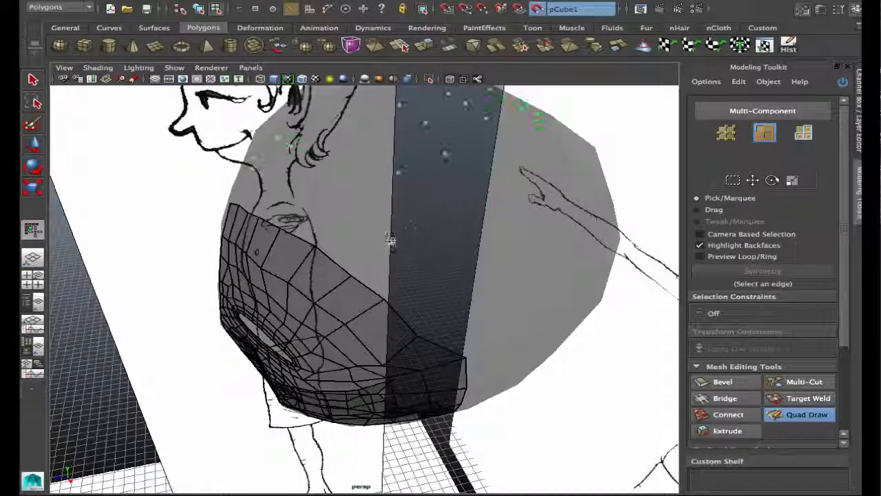
left_click(391, 241)
left_click(415, 222)
left_click(439, 202)
left_click_drag(471, 197, 431, 215, "alt")
left_click_drag(534, 238, 479, 270, "alt")
left_click_drag(439, 358, 515, 186, "alt")
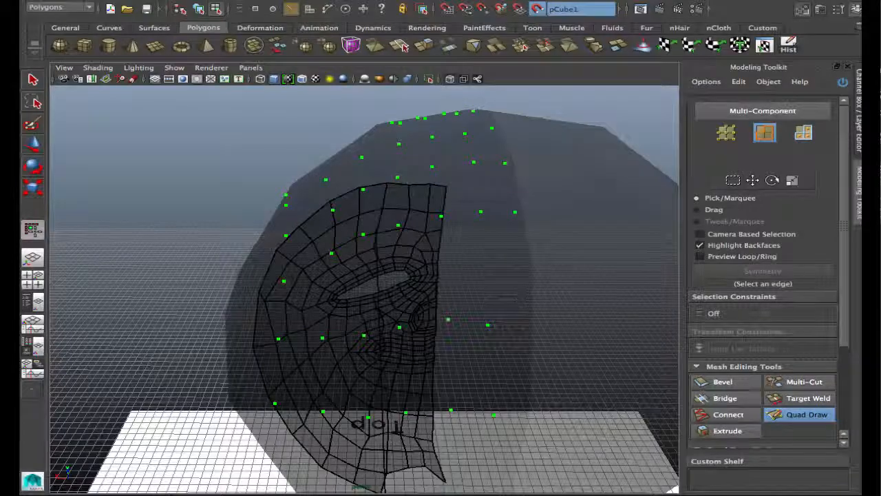
- Fill the first row of dots directly above the forehead mesh with quads
left_click_drag(521, 358, 525, 313, "alt")
mouse_move(543, 237)
left_mouse_down("alt")
mouse_move(479, 203)
mouse_move(457, 232)
left_mouse_up("alt")
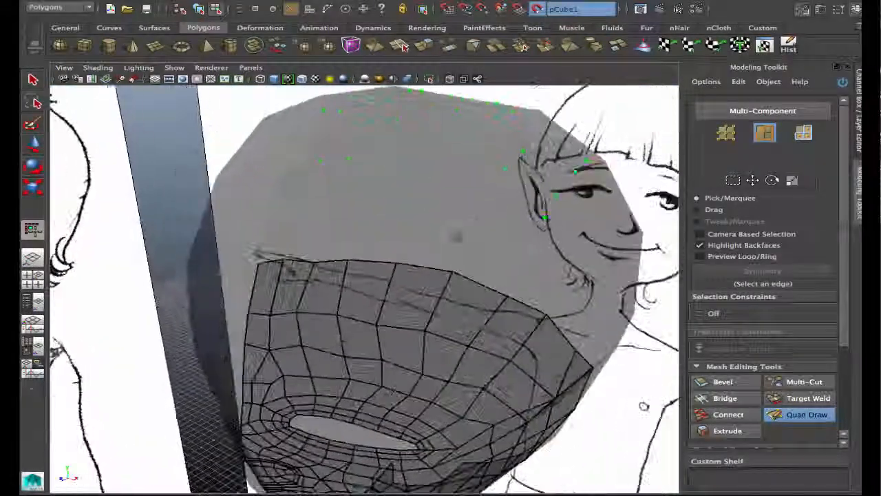
left_click(341, 236, "shift")
left_click(389, 238, "shift")
left_click(436, 242, "shift")
left_click(495, 252, "shift")
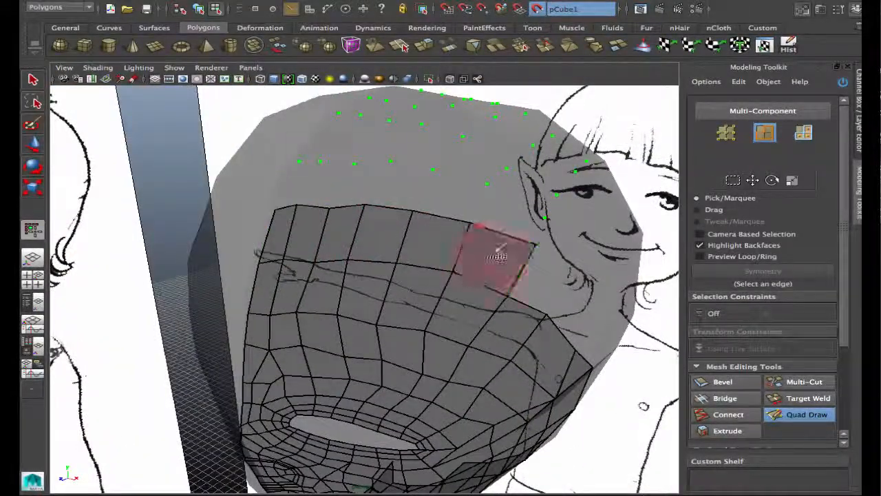
- Fill the second row of quads above the forehead, from the center line to the side
left_click(299, 184, "shift")
left_click(328, 184, "shift")
left_click(360, 185, "shift")
left_click(401, 187, "shift")
left_click(451, 196, "shift")
left_click(508, 212, "shift")
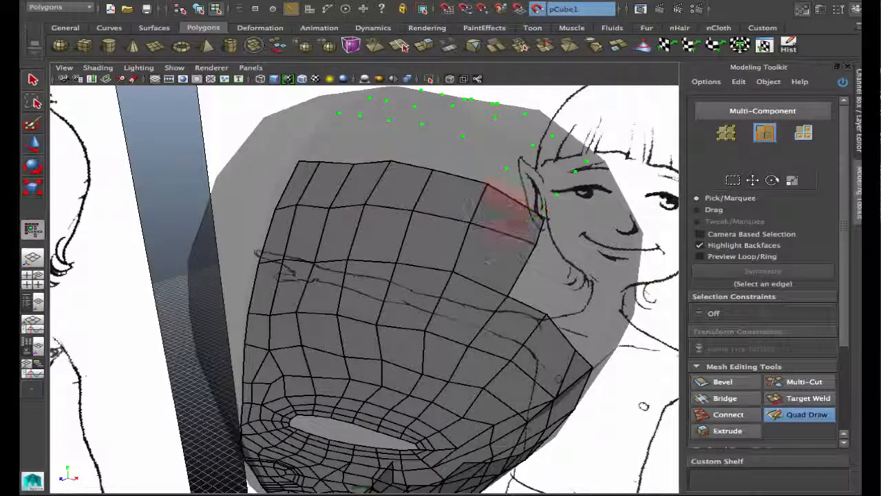
- Fill the third row of quads toward the crown, undoing and redoing the quad at the center line
left_click(340, 140, "shift")
key("ctrl+z")
left_click(329, 139, "shift")
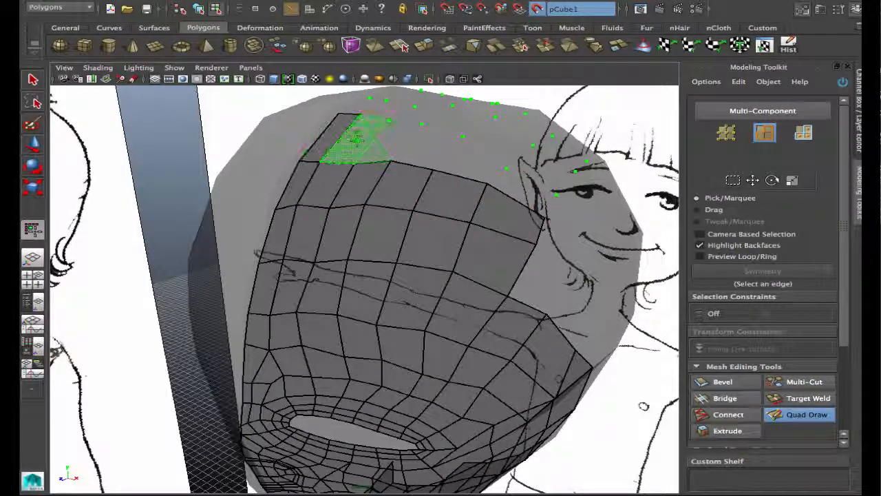
left_click(359, 141, "shift")
left_click(390, 146, "shift")
left_click(427, 149, "shift")
left_click(468, 163, "shift")
left_click(528, 191, "shift")
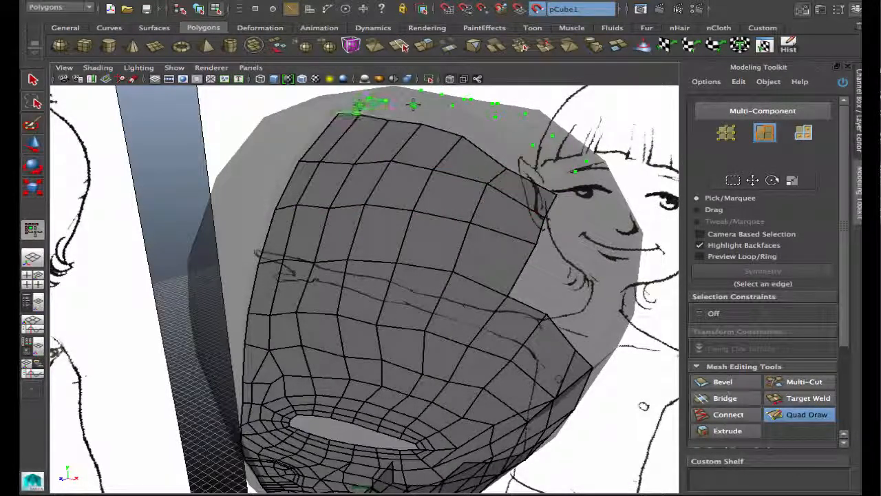
- Fill the next two rows of quads over the crown, undoing and refilling the misplaced faces
mouse_move(423, 119)
left_mouse_down("alt")
mouse_move(404, 157)
mouse_move(421, 147)
left_mouse_up("alt")
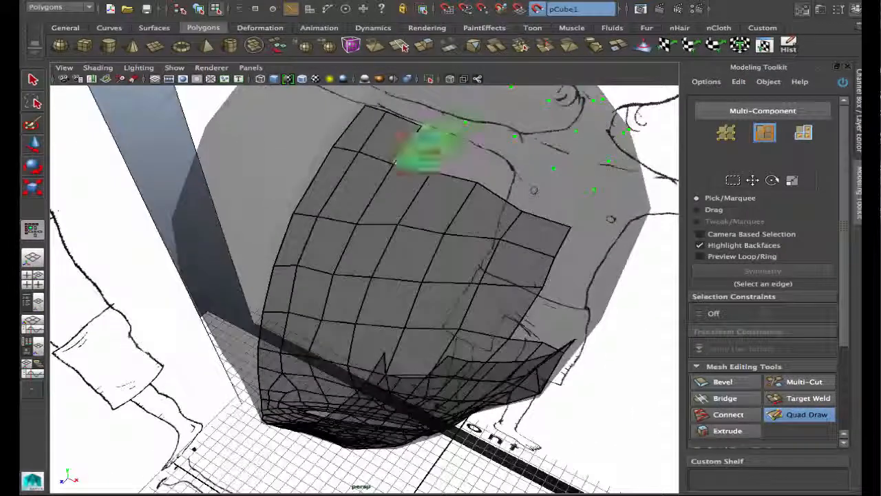
left_click_drag(571, 197, 452, 177, "alt")
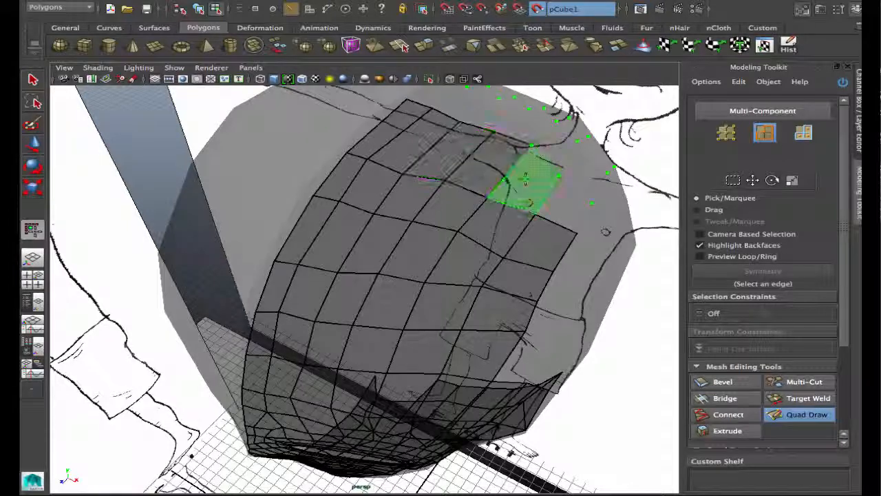
left_click_drag(471, 100, 423, 137, "alt")
left_click(459, 114, "shift")
left_click(492, 132, "shift")
left_click(549, 147, "shift")
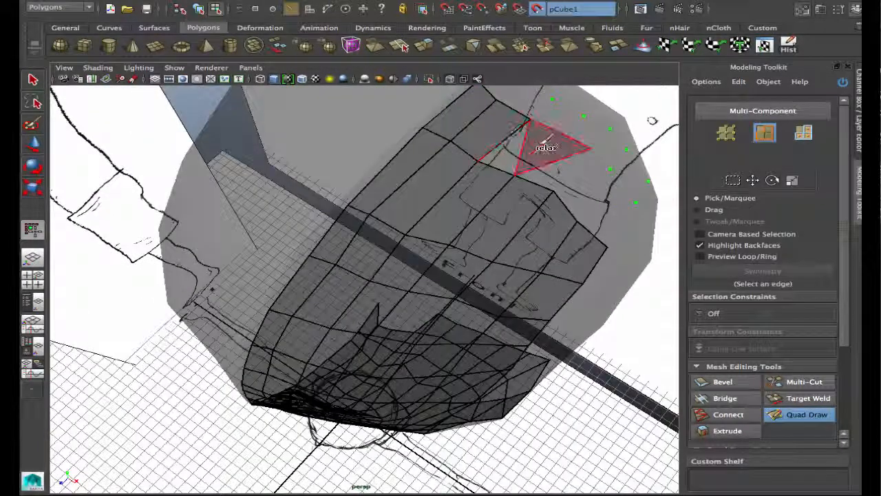
key("ctrl+z")
left_click(520, 147, "shift")
left_click(563, 162, "shift")
left_click(585, 177, "shift")
key("ctrl+z")
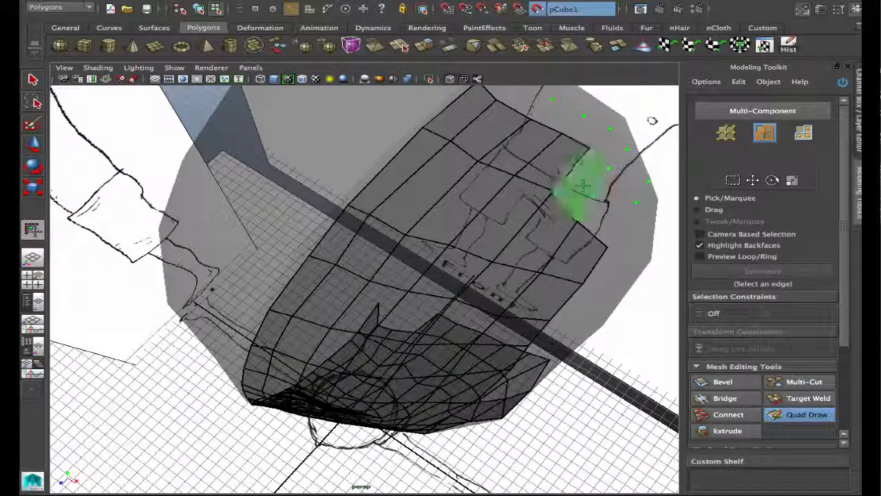
left_click(584, 185, "shift")
left_click(617, 219, "shift")
- Fill the first row of quads behind the crown, working across to the center line
mouse_move(605, 299)
left_mouse_down("alt")
mouse_move(577, 283)
mouse_move(407, 251)
left_mouse_up("alt")
left_click(579, 266, "shift")
left_click(546, 270, "shift")
left_click(518, 295, "shift")
left_click(498, 318, "shift")
left_click(471, 354, "shift")
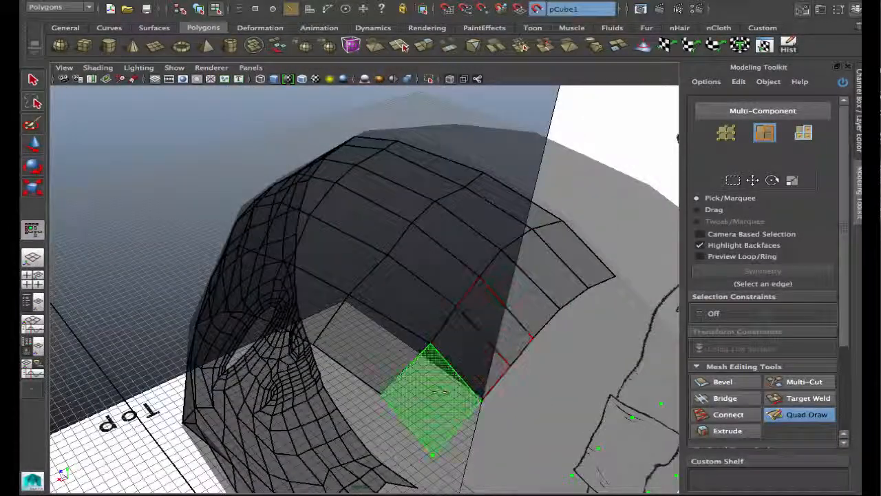
left_click(432, 397, "shift")
- Fill the remaining dot rows down the back of the head with quads
left_click_drag(462, 362, 527, 299, "alt")
left_click(557, 284, "shift")
left_click(515, 303, "shift")
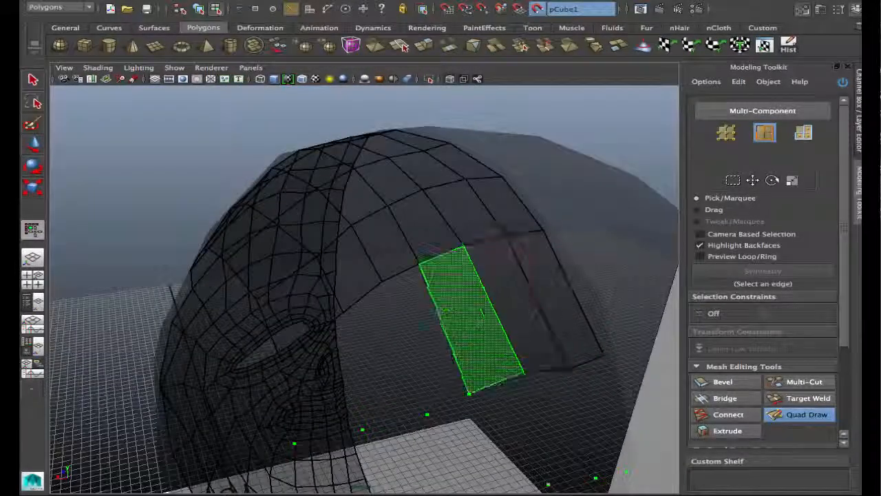
left_click(471, 320, "shift")
left_click(427, 338, "shift")
left_click(386, 359, "shift")
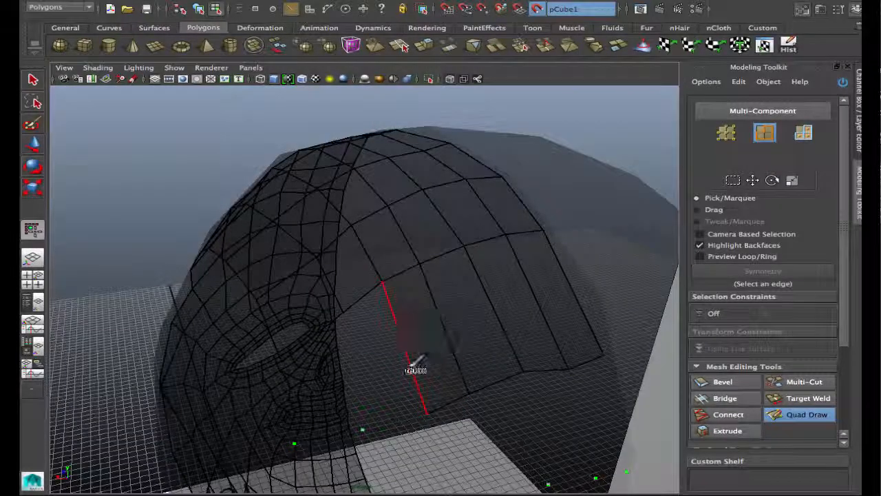
scroll(380, 377, "up", 3)
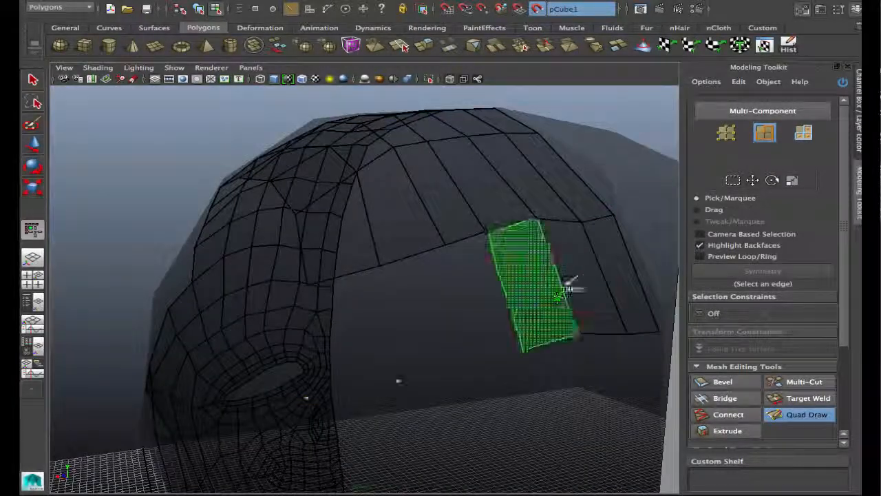
left_click_drag(377, 324, 392, 242, "alt")
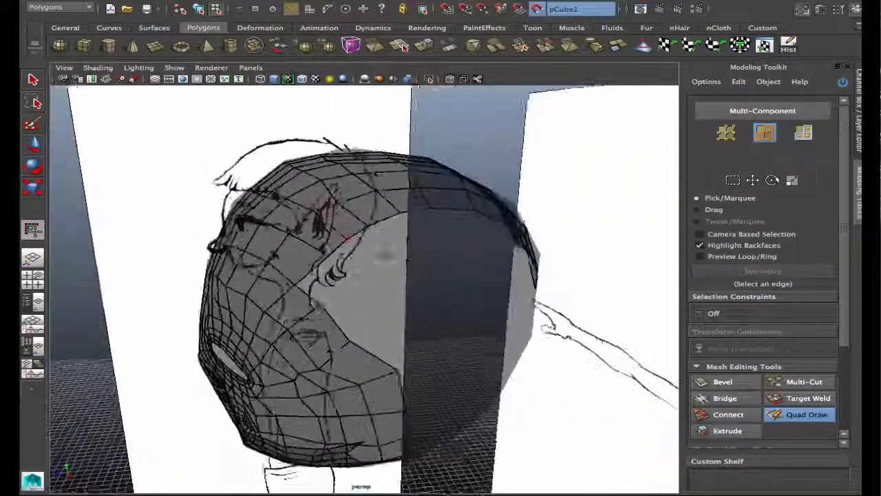
- Place rows of Quad Draw dots across the open area between the crown, the side and the back of the head
left_click_drag(445, 225, 441, 257, "alt")
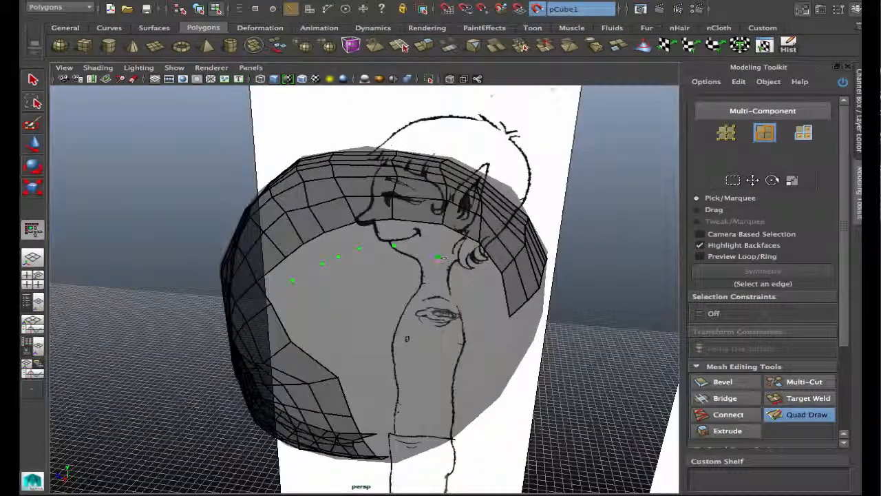
mouse_move(493, 319)
left_mouse_down("alt")
mouse_move(455, 292)
mouse_move(462, 288)
mouse_move(416, 266)
mouse_move(422, 257)
left_mouse_up("alt")
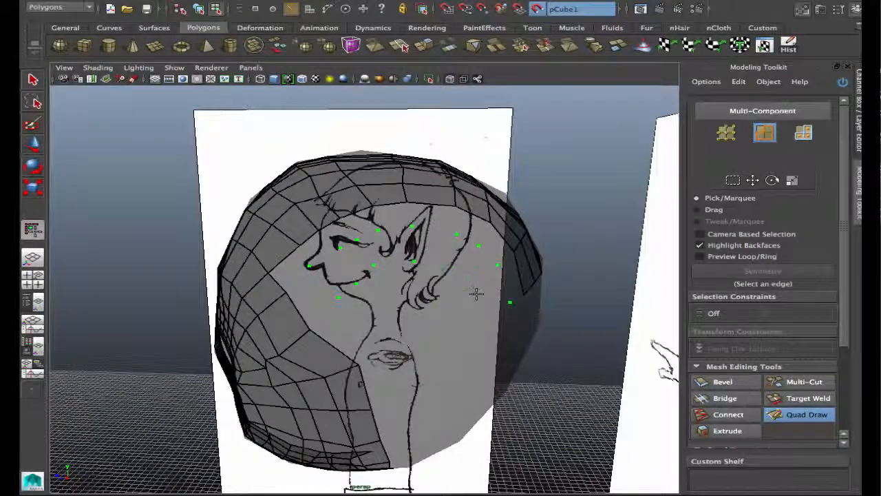
left_click_drag(489, 318, 420, 260, "alt")
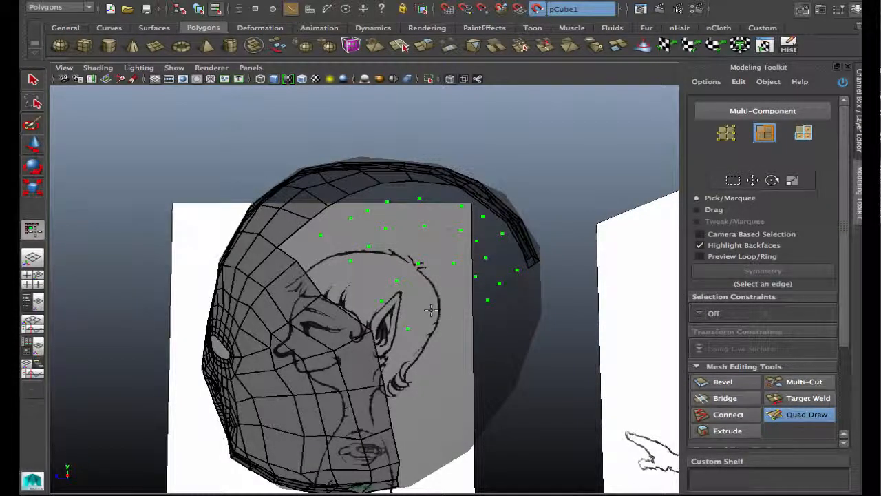
left_click_drag(482, 316, 356, 381, "alt")
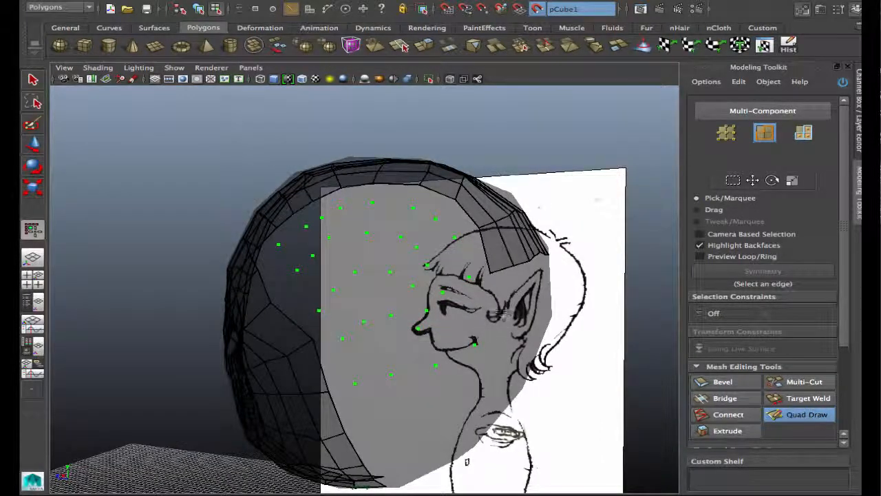
left_click_drag(467, 462, 314, 271, "alt")
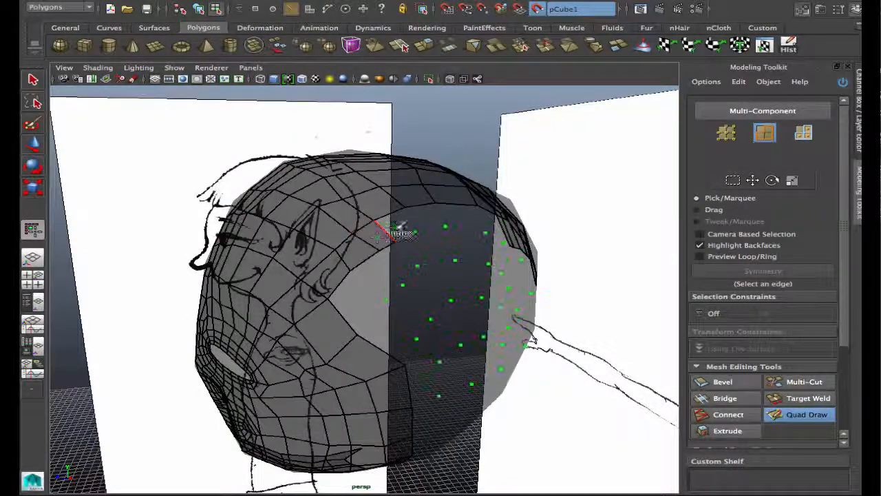
- Fill the lowest dot row with quads, from the side of the face around to the back of the head
mouse_move(465, 242)
left_mouse_down("alt")
mouse_move(444, 270)
mouse_move(330, 295)
mouse_move(332, 286)
left_mouse_up("alt")
left_click(399, 358, "shift")
left_click(434, 347, "shift")
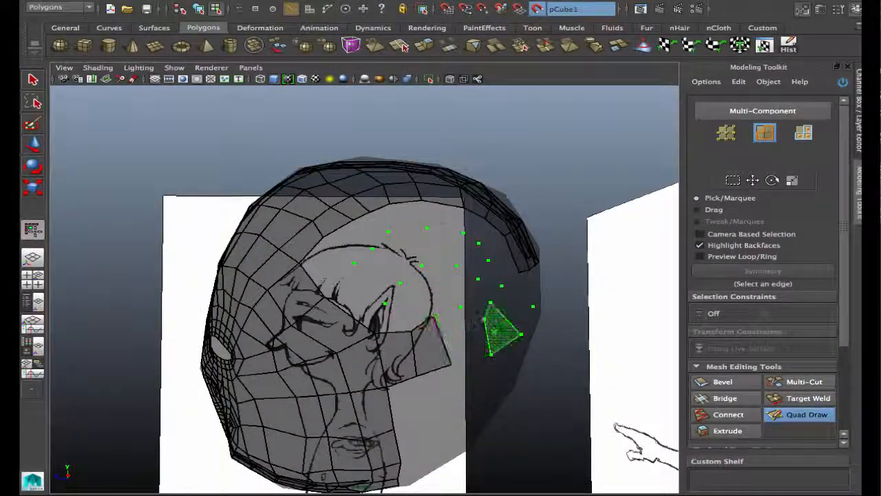
left_click(520, 308, "shift")
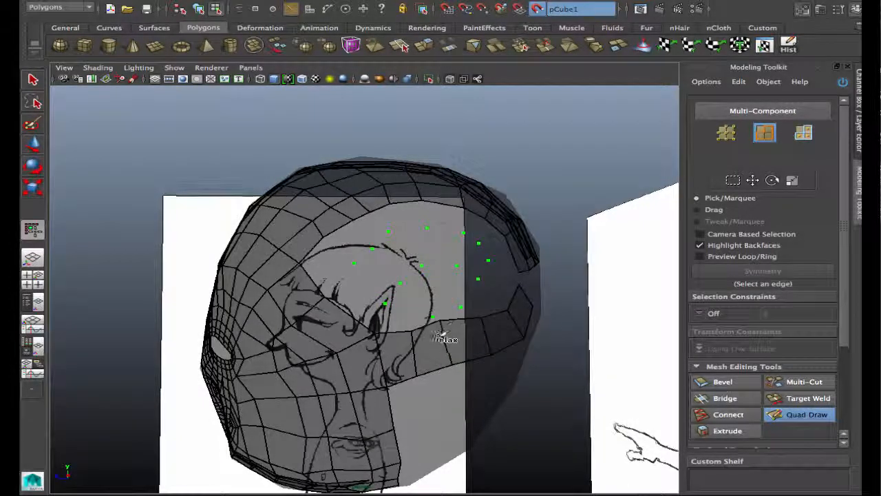
- Fill quads along the front edge of the side gap and start the row above the lowest one
left_click_drag(403, 354, 367, 388, "alt")
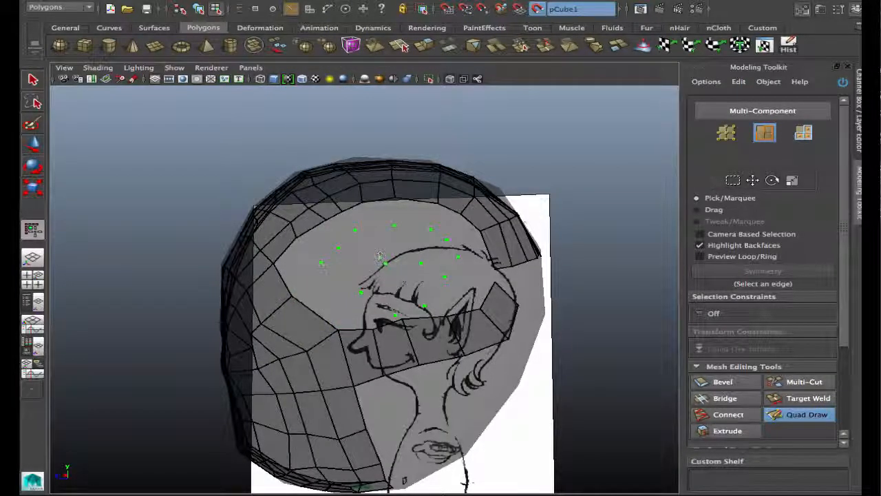
left_click(304, 266, "shift")
left_click(329, 298, "shift")
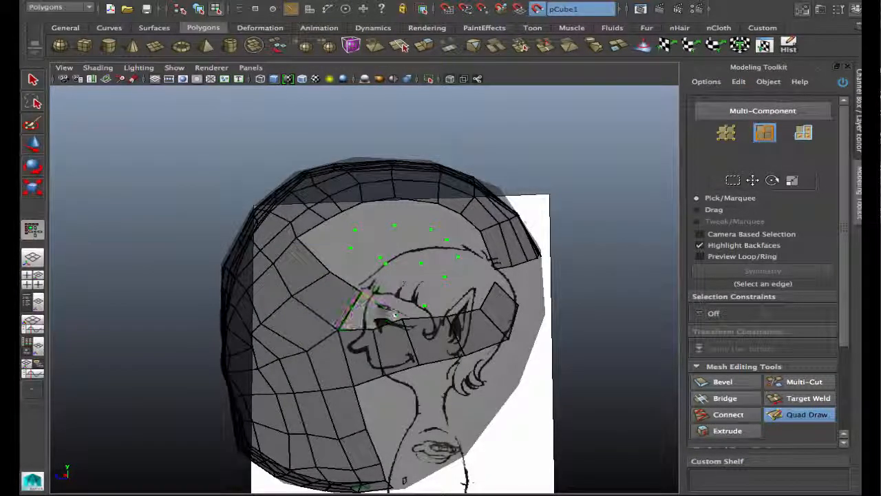
left_click(364, 311, "shift")
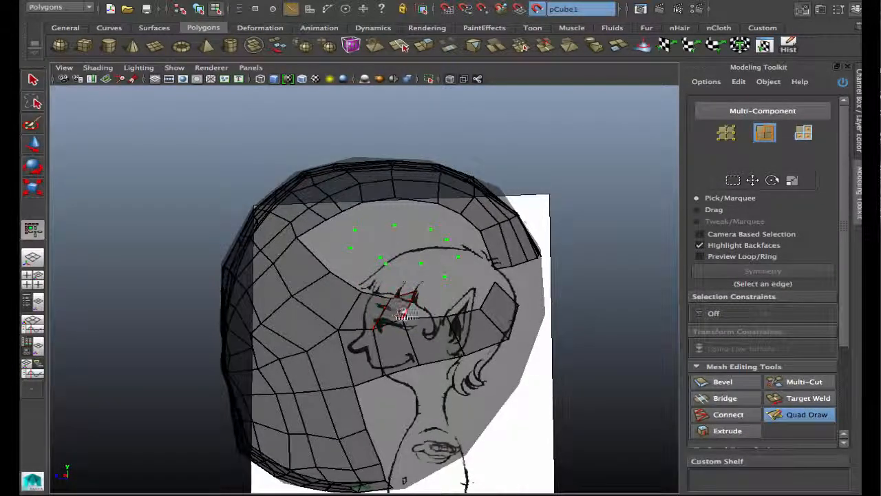
- Fill the dot row directly below the crown with quads toward the back, shifting points at its front end to even the spacing
left_click_drag(407, 345, 387, 314, "alt")
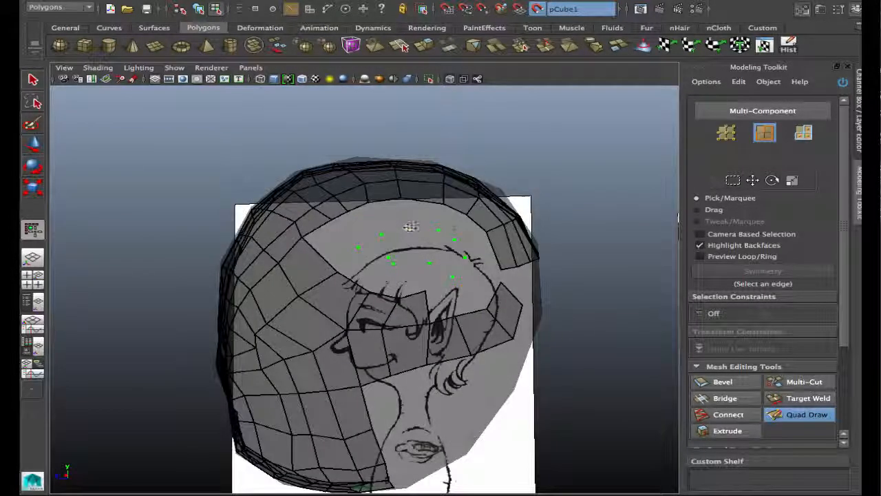
left_click(332, 244, "shift")
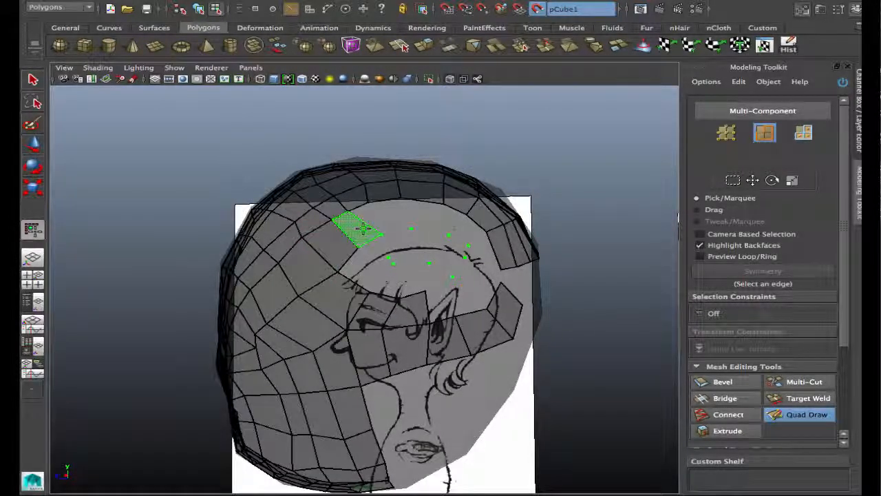
left_click(364, 230, "shift")
left_click(387, 222, "shift")
left_click_drag(383, 234, 376, 237)
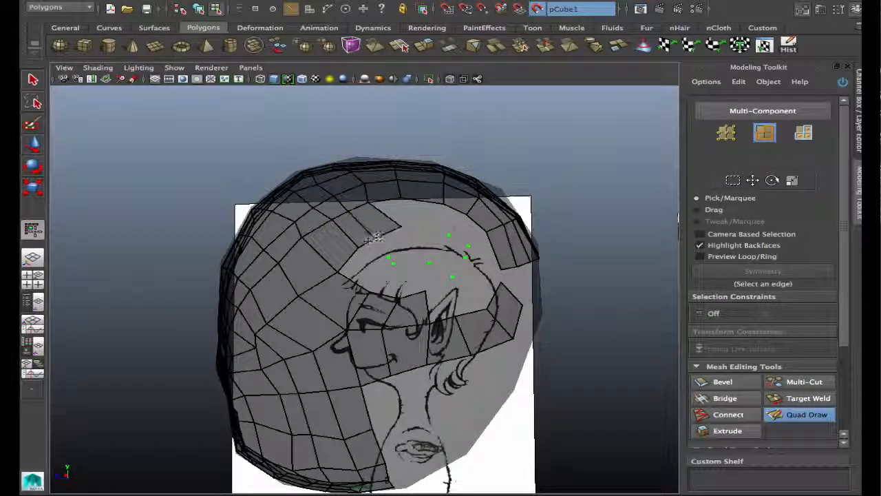
left_click_drag(346, 270, 317, 266)
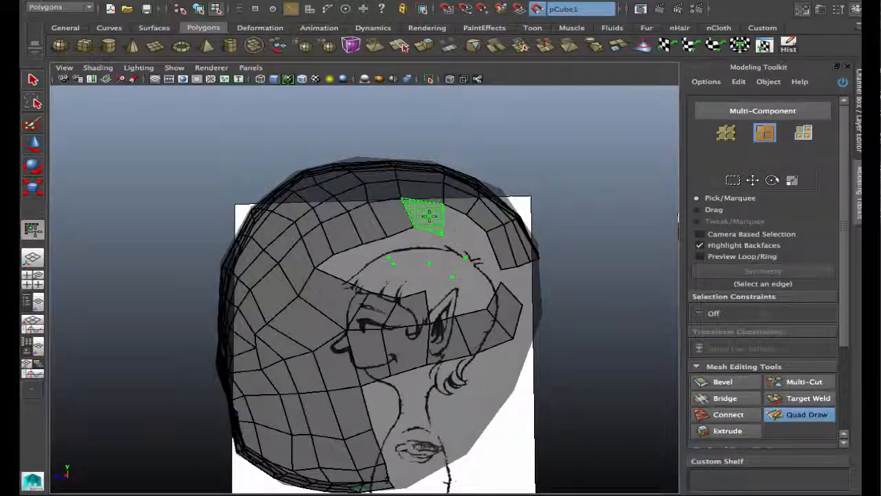
left_click(454, 234, "shift")
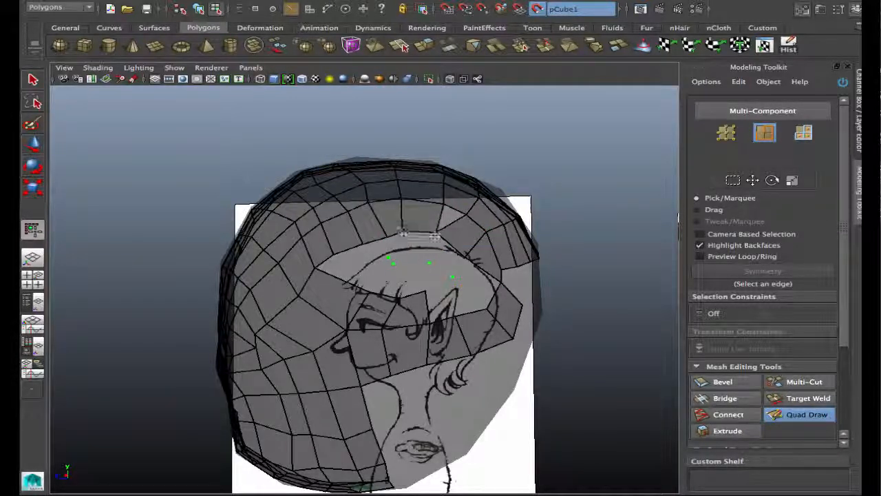
- Fill the remaining middle part of the side gap with quads, joining the upper and lower rows
mouse_move(407, 234)
left_mouse_down("alt")
mouse_move(346, 299)
mouse_move(386, 321)
mouse_move(411, 303)
mouse_move(399, 286)
left_mouse_up("alt")
left_click(413, 317)
left_click(424, 337)
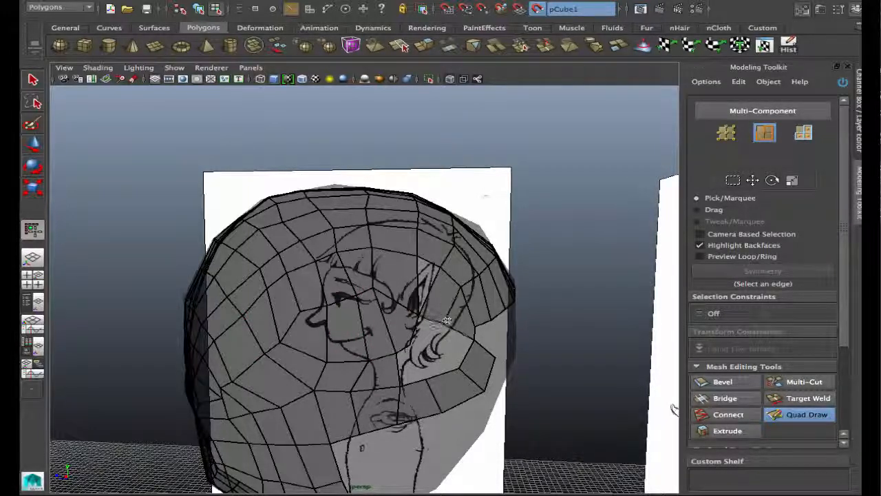
left_click_drag(447, 320, 305, 285, "alt")
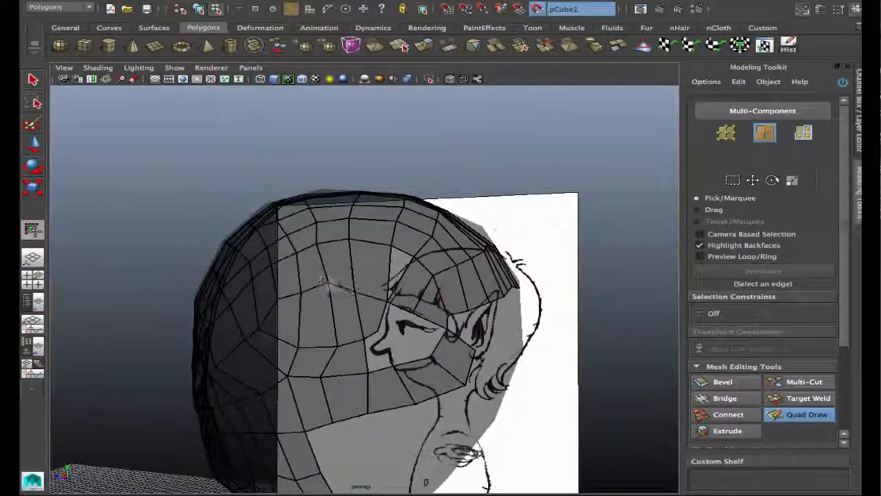